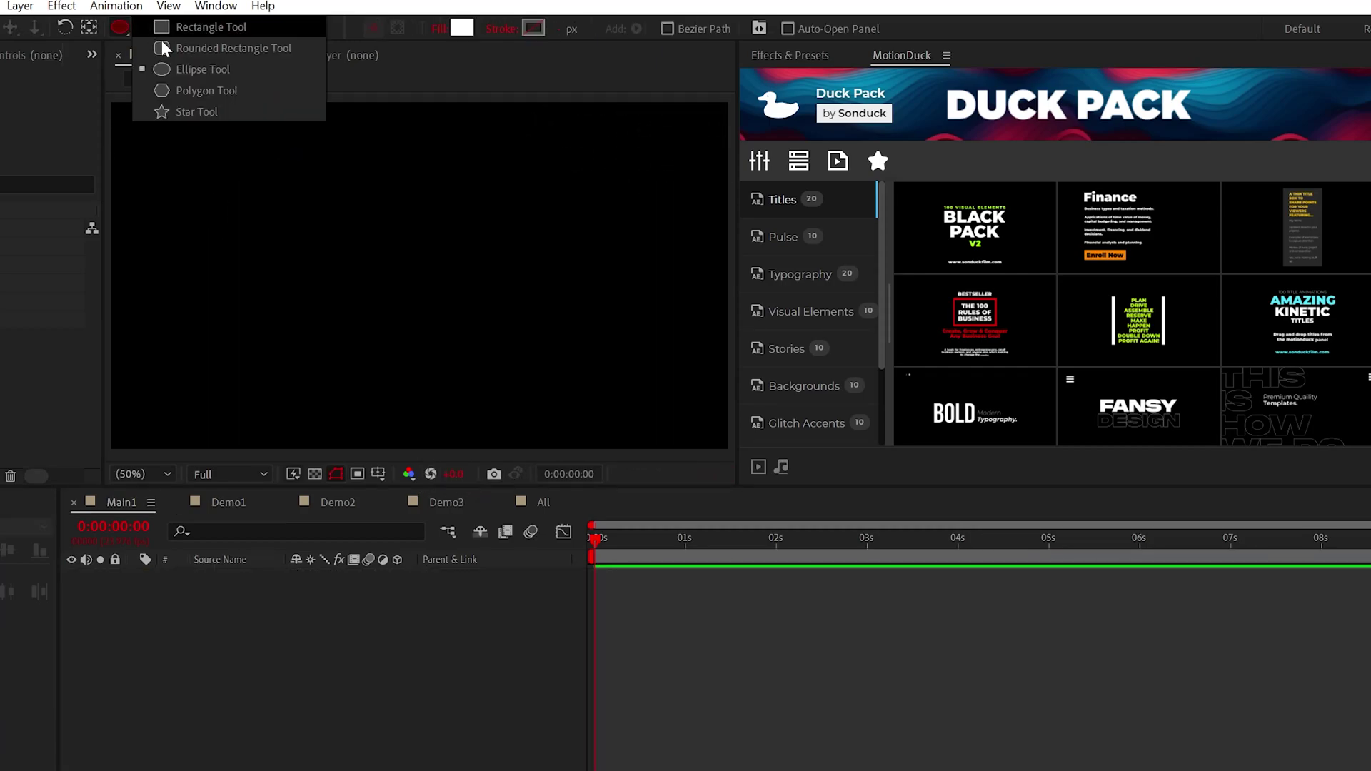
Draw a white circle at the centre, center its anchor, make it 3D, and use Advanced 3D
left_click(179, 68)
left_click_drag(406, 273, 431, 297)
left_click(247, 579)
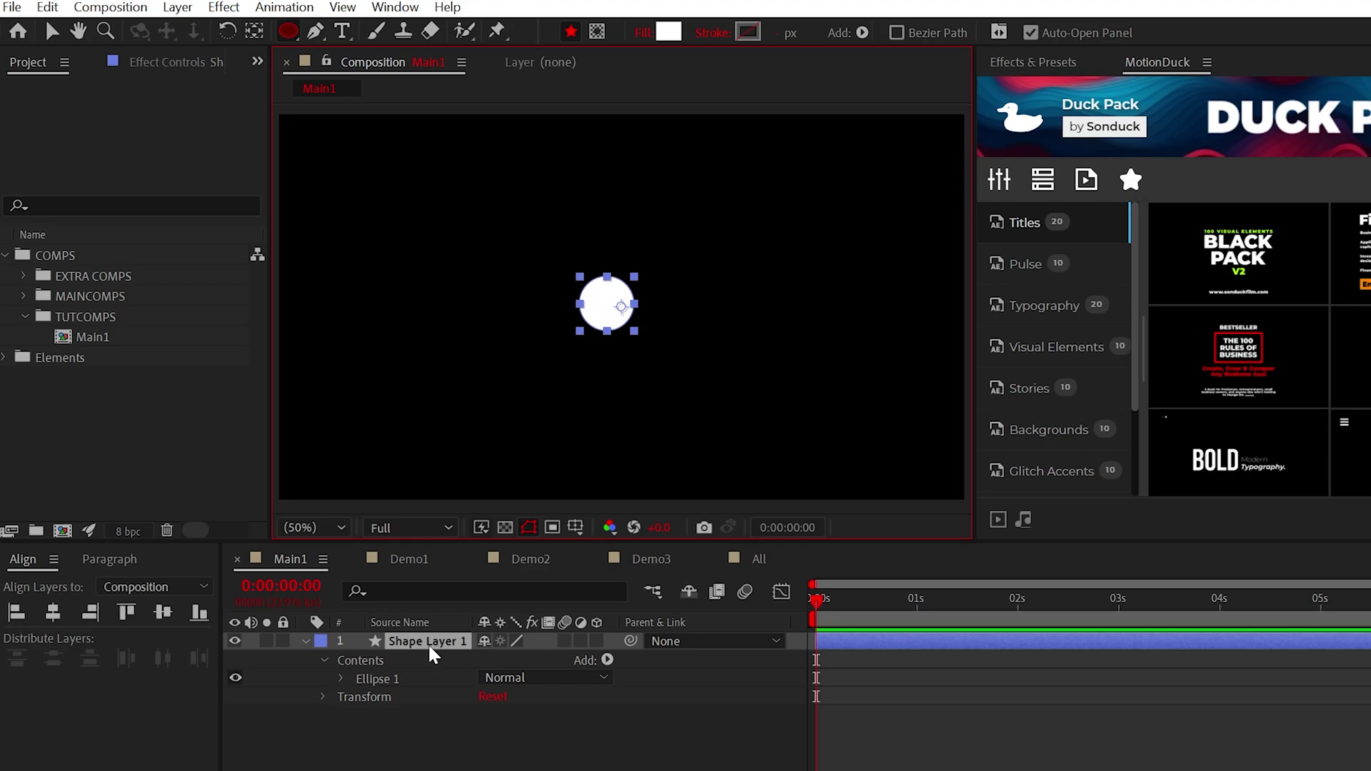
left_click(177, 7)
mouse_move(229, 269)
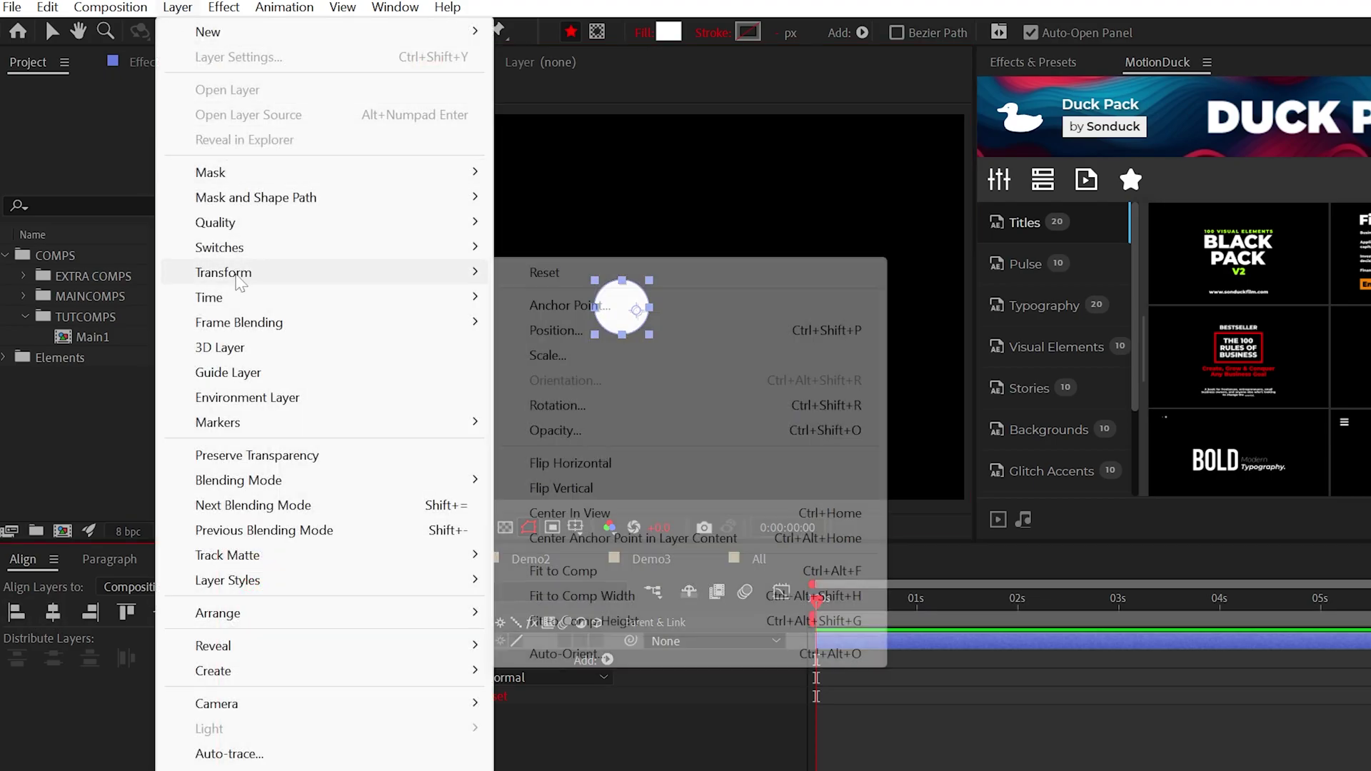
left_click(600, 538)
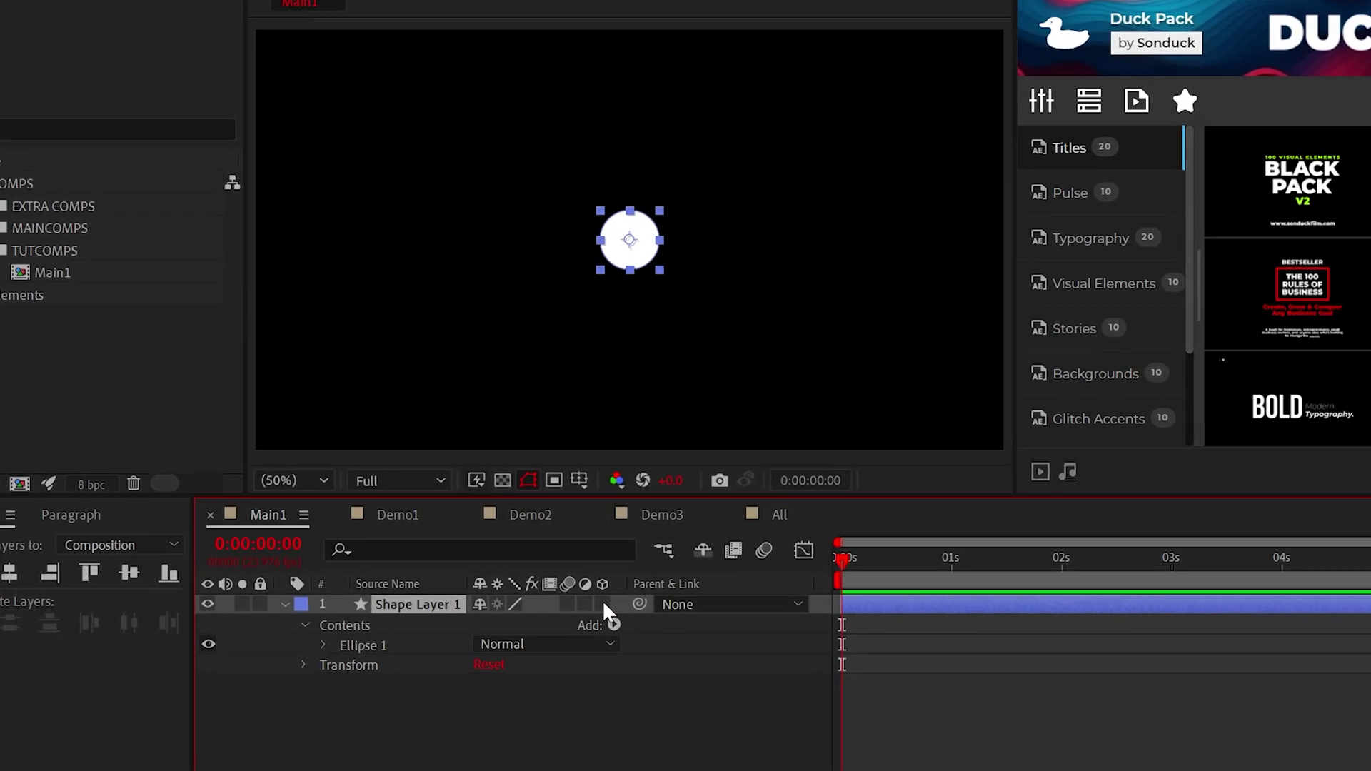
left_click(596, 641)
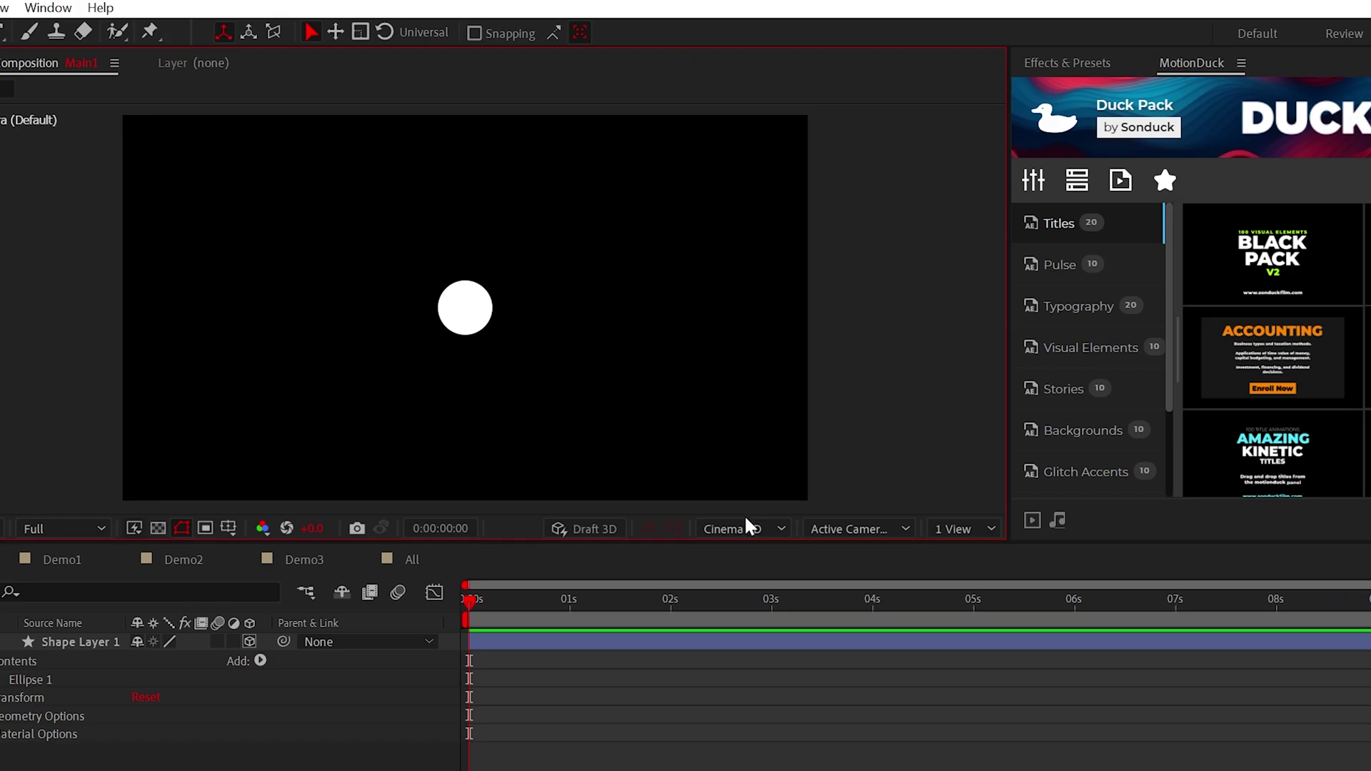
left_click(746, 529)
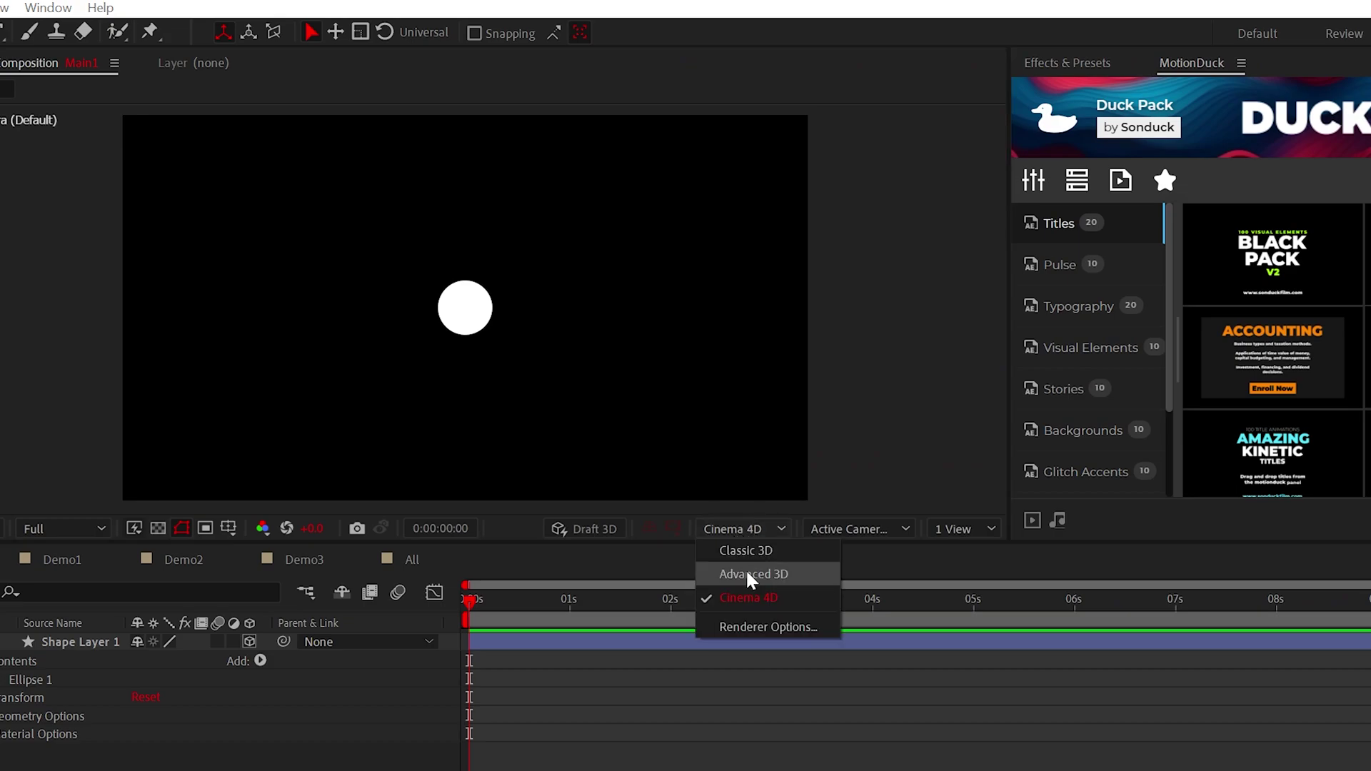
left_click(798, 582)
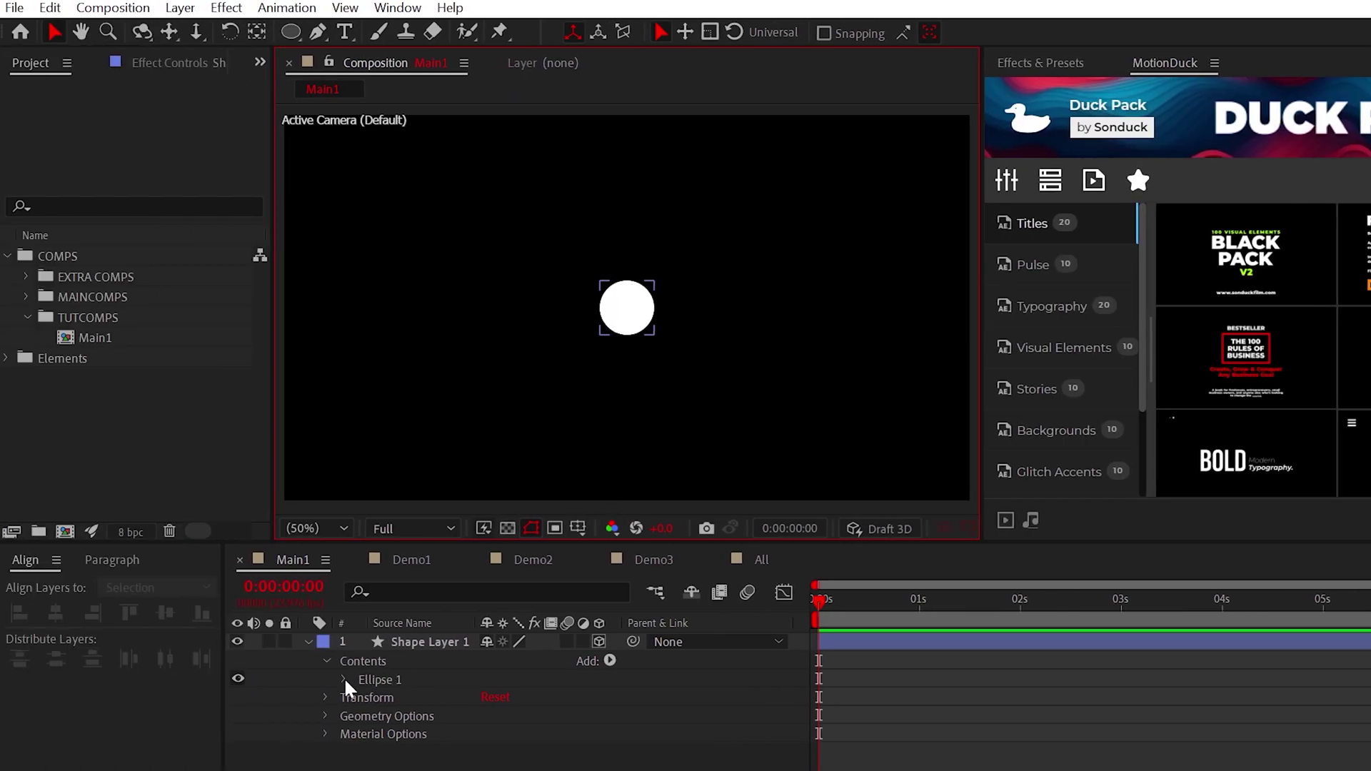
Give the circle Extrusion Depth 2 and a Convex bevel with depth 100
left_click(0, 679)
left_click(12, 697)
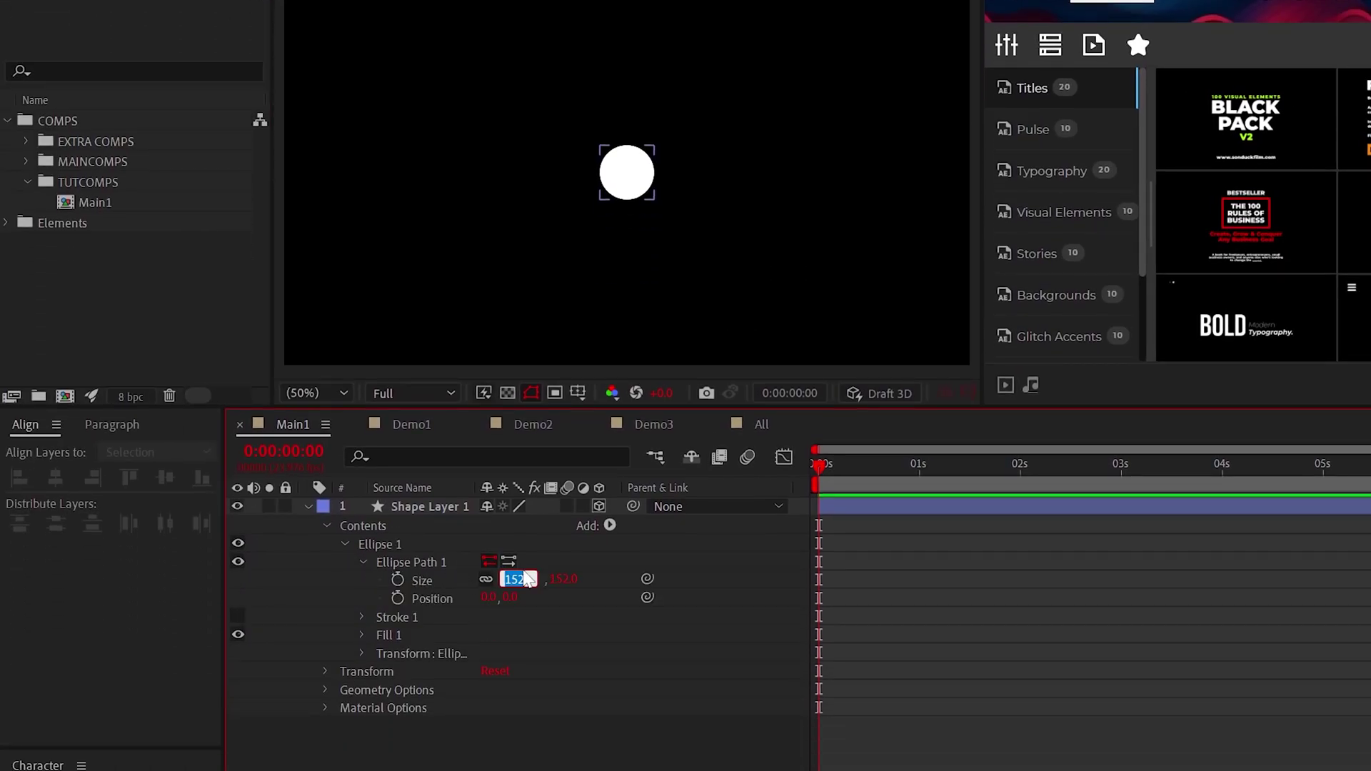
left_click(329, 525)
left_click(324, 561)
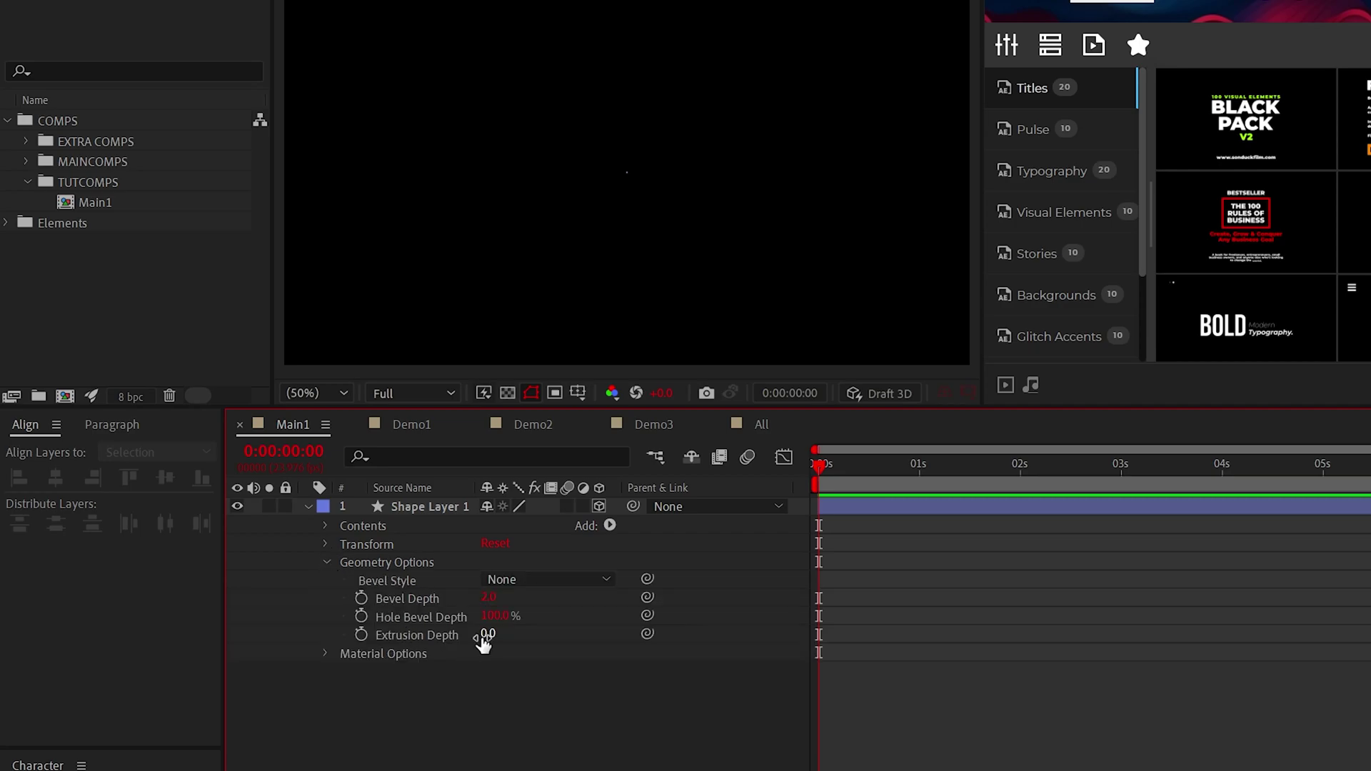
key("Return")
left_click(515, 579)
left_click(539, 678)
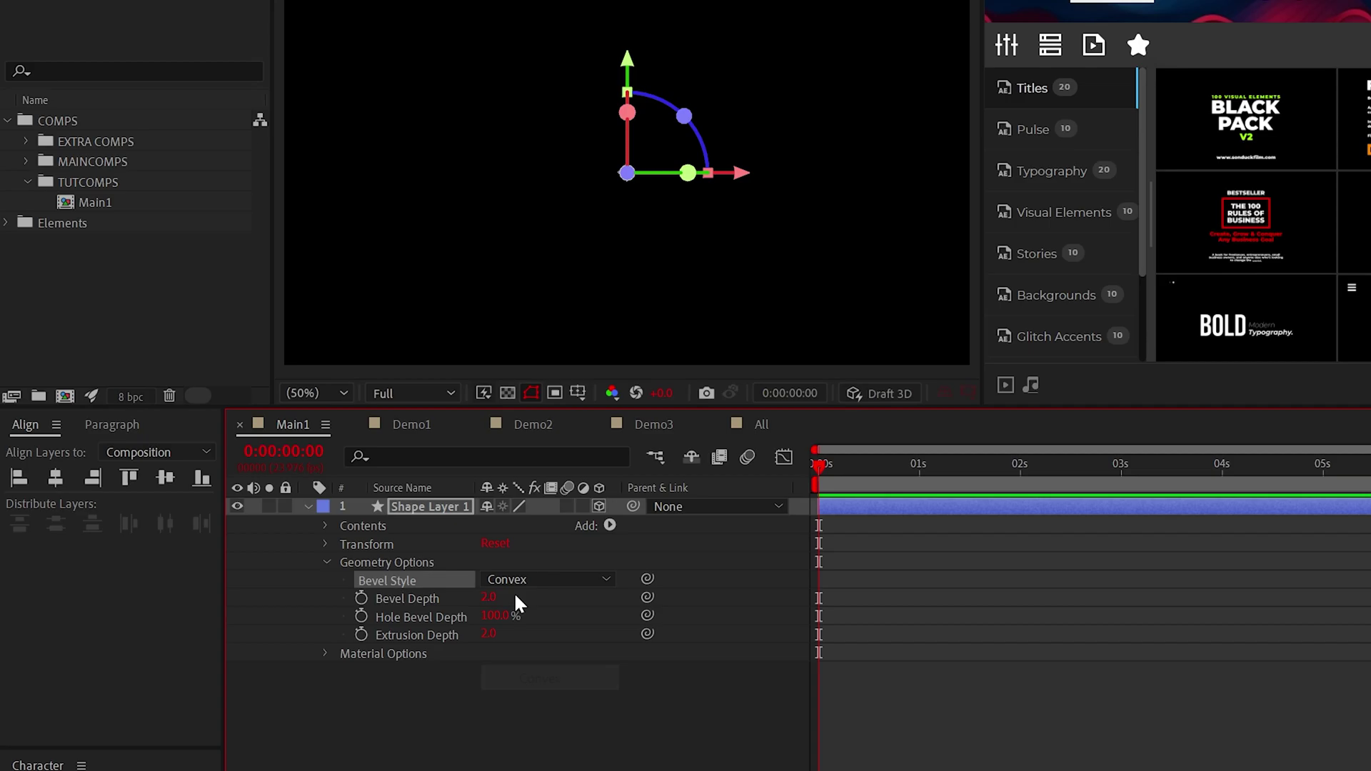
type("100")
key("Return")
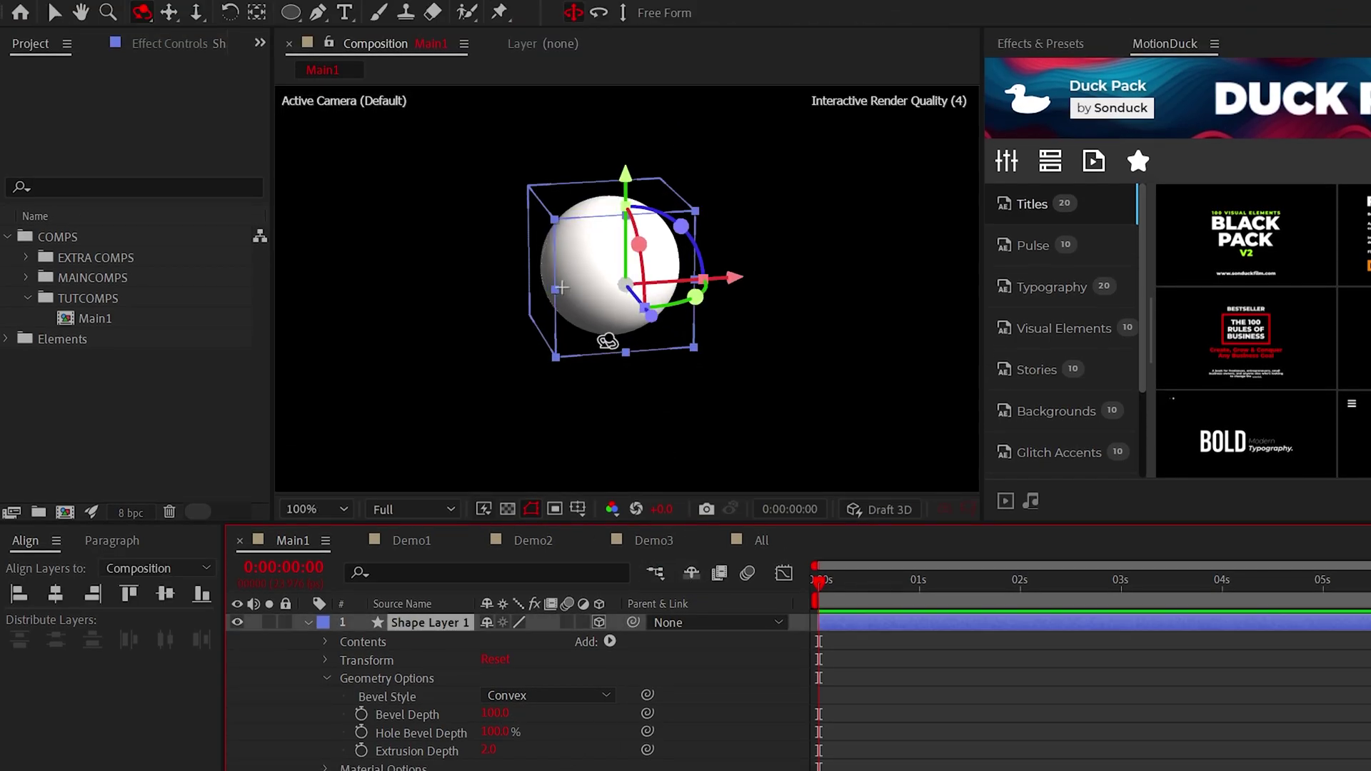
left_click_drag(608, 341, 525, 742)
View at 50%, scale the sphere to about 1223%, and move it down to Y 1960
key("ctrl+z")
left_click(442, 767)
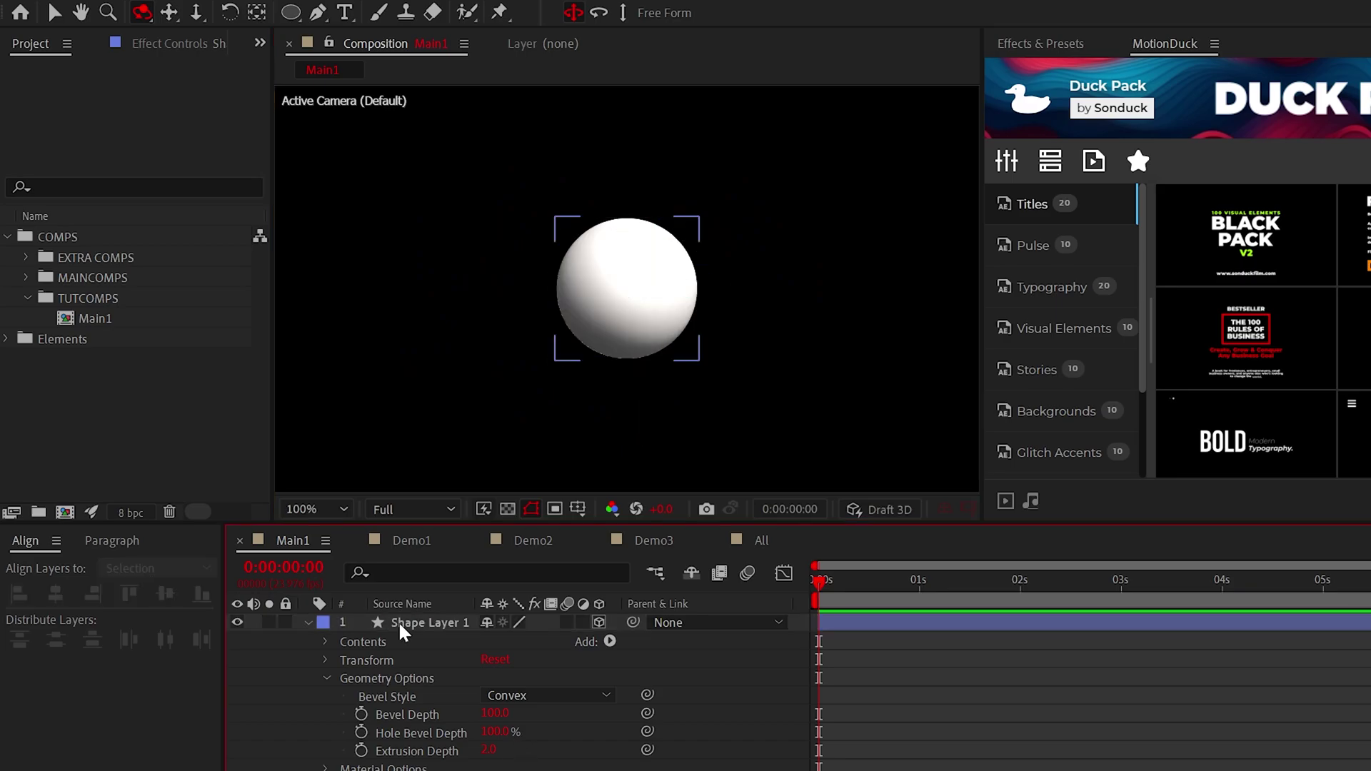
left_click(398, 623)
left_click(325, 678)
left_click(325, 660)
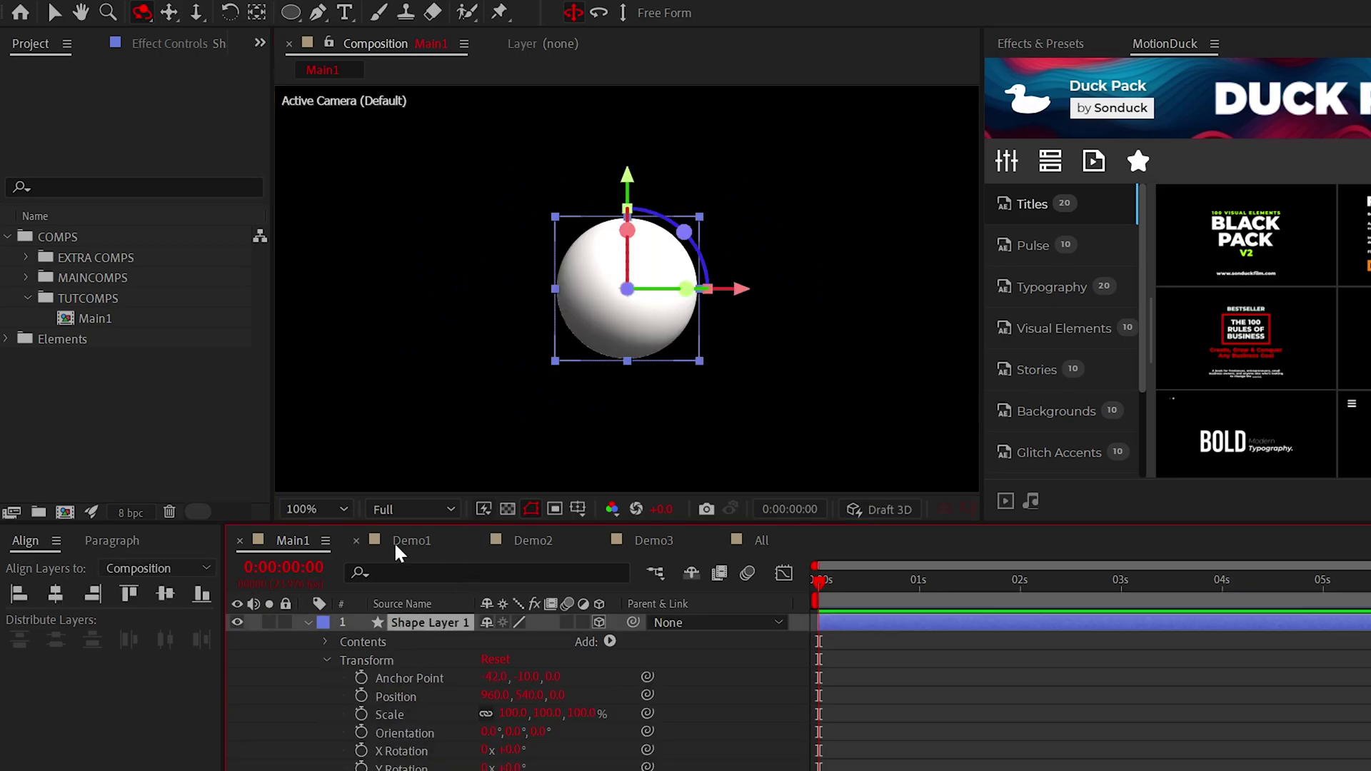
left_click(341, 512)
left_click(314, 726)
left_click_drag(509, 719, 539, 703)
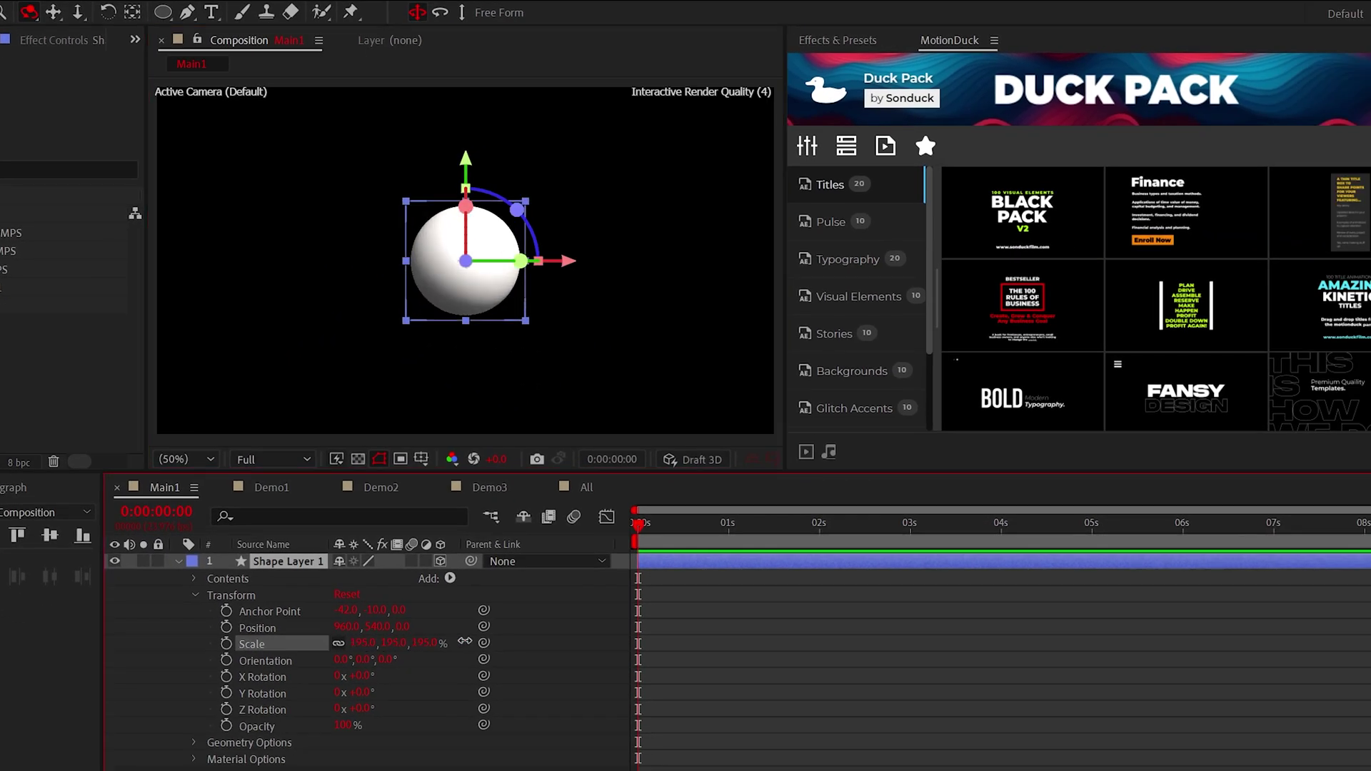
left_click_drag(378, 627, 521, 621)
left_click_drag(364, 646, 469, 629)
Duplicate the sphere, then move the copy up to the top of the frame and enlarge it
key("ctrl+d")
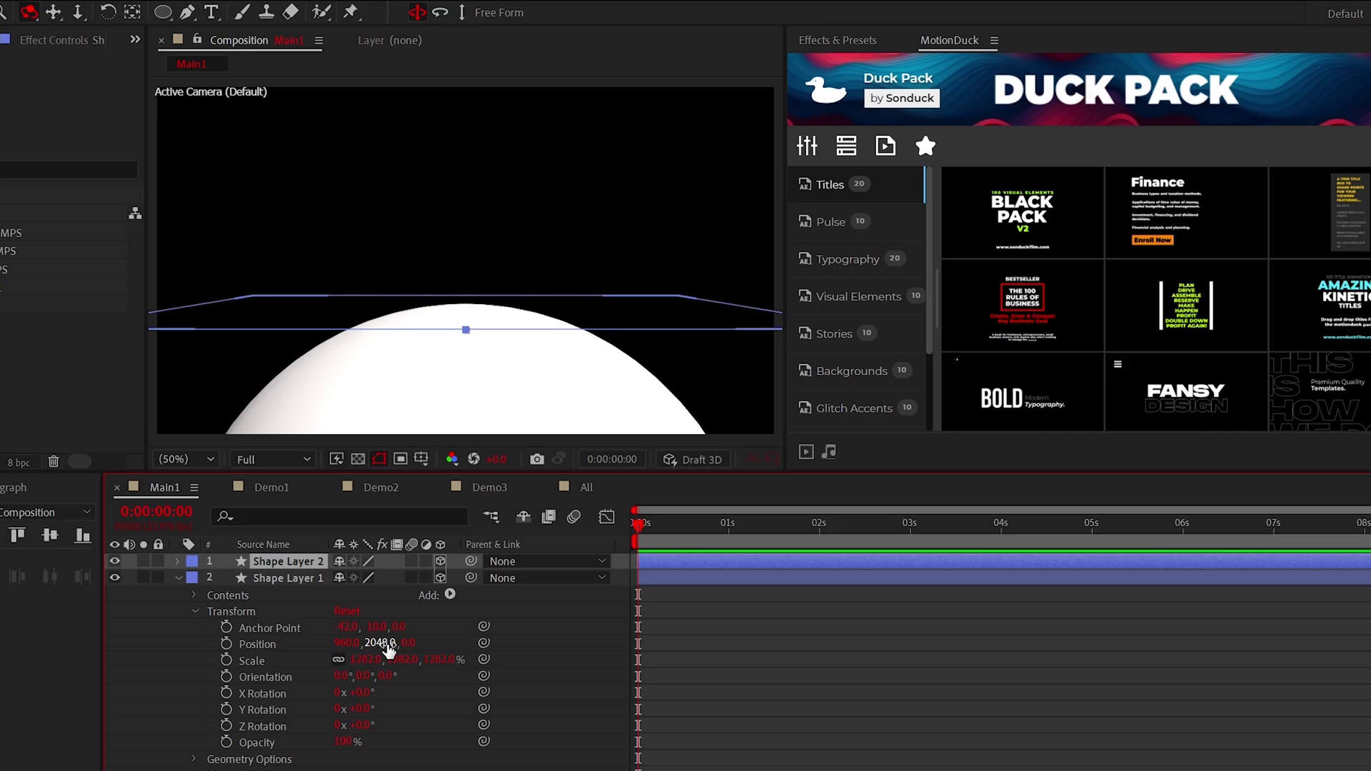
left_click_drag(388, 646, 200, 652)
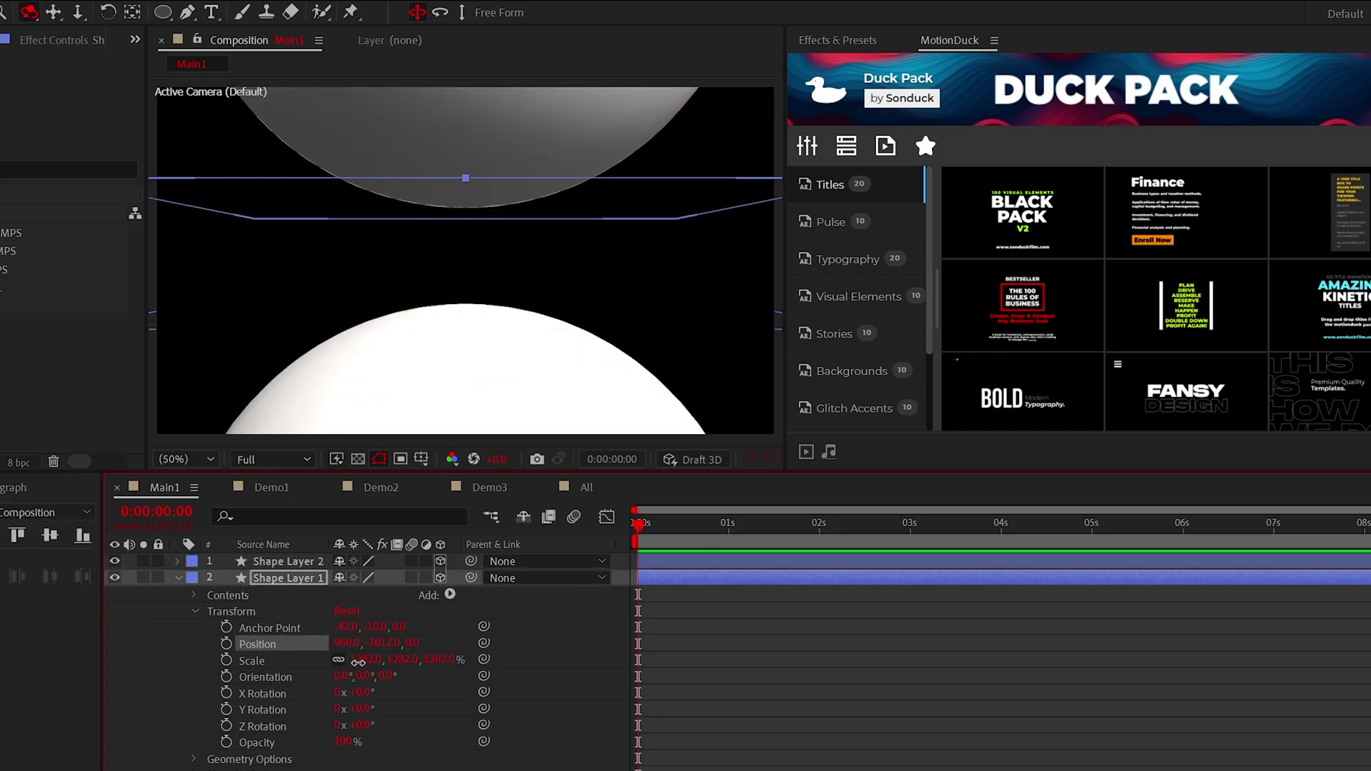
left_click_drag(362, 661, 344, 630)
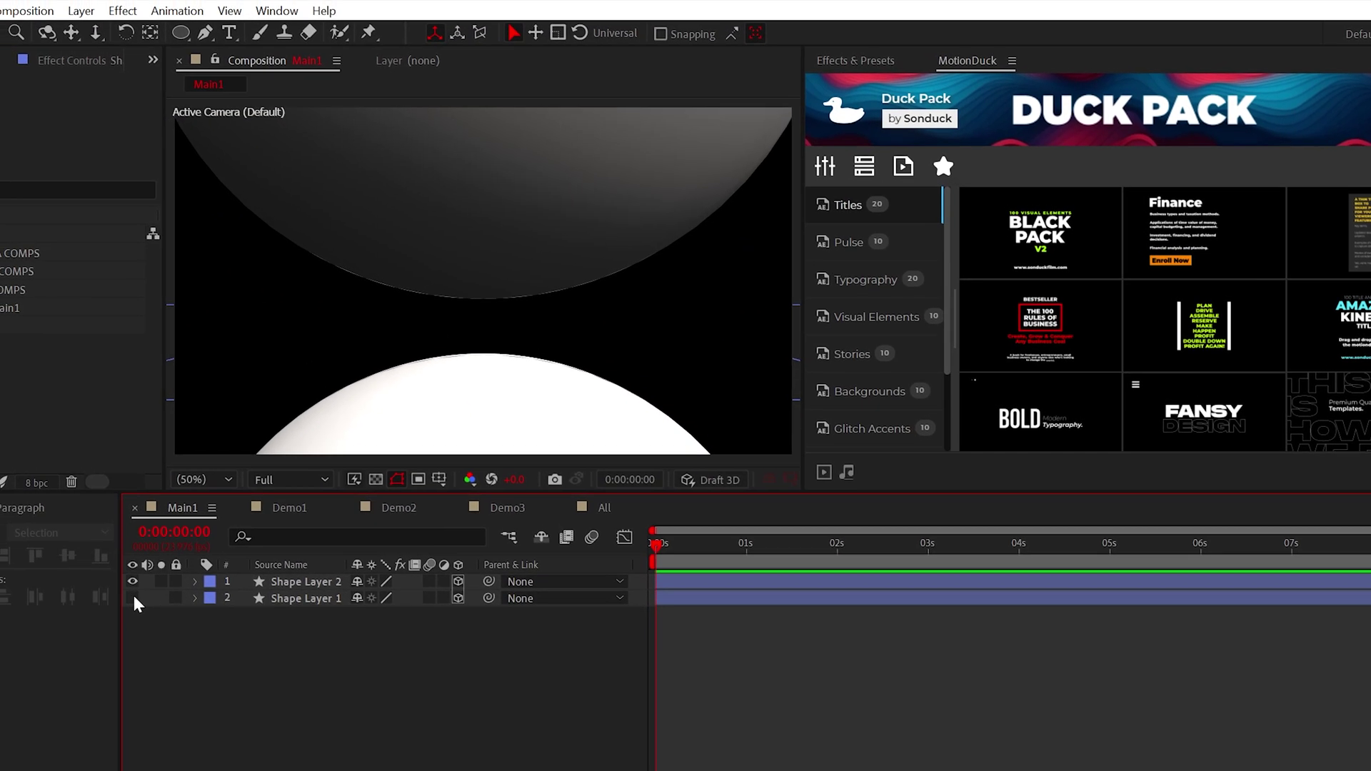
left_click(114, 577)
left_click(114, 577)
left_click(114, 560)
left_click(114, 561)
left_click(80, 10)
Add Point Light 1 and split the viewer into 2 Views, with one showing the Right view
mouse_move(107, 33)
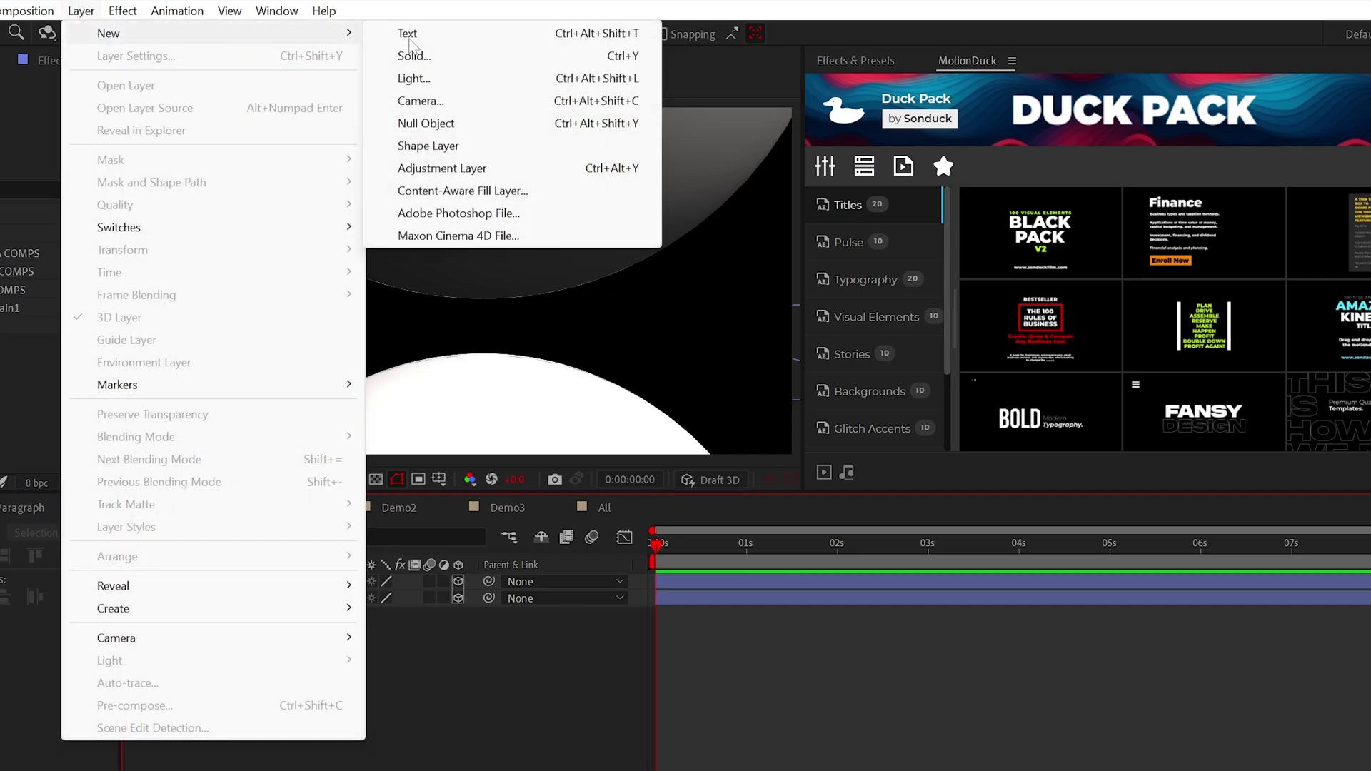
left_click(414, 77)
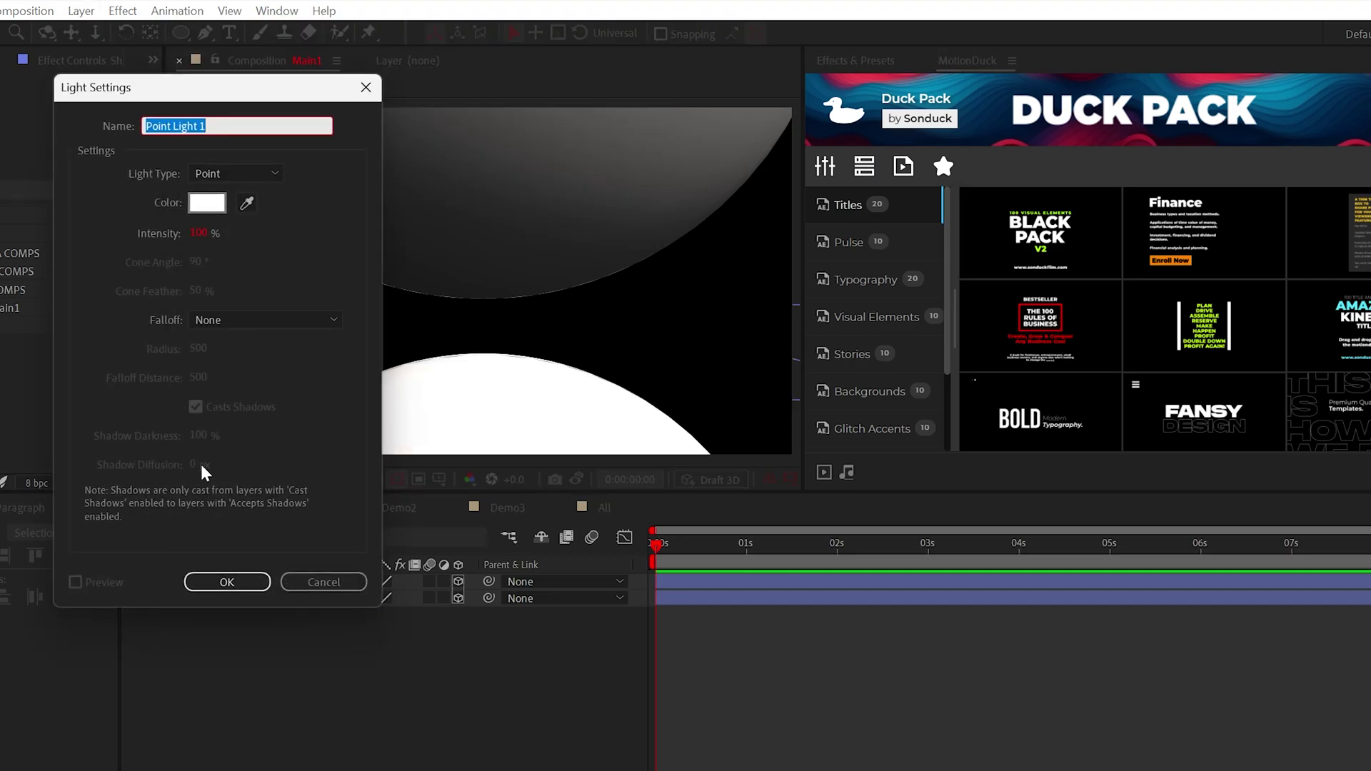
left_click(217, 582)
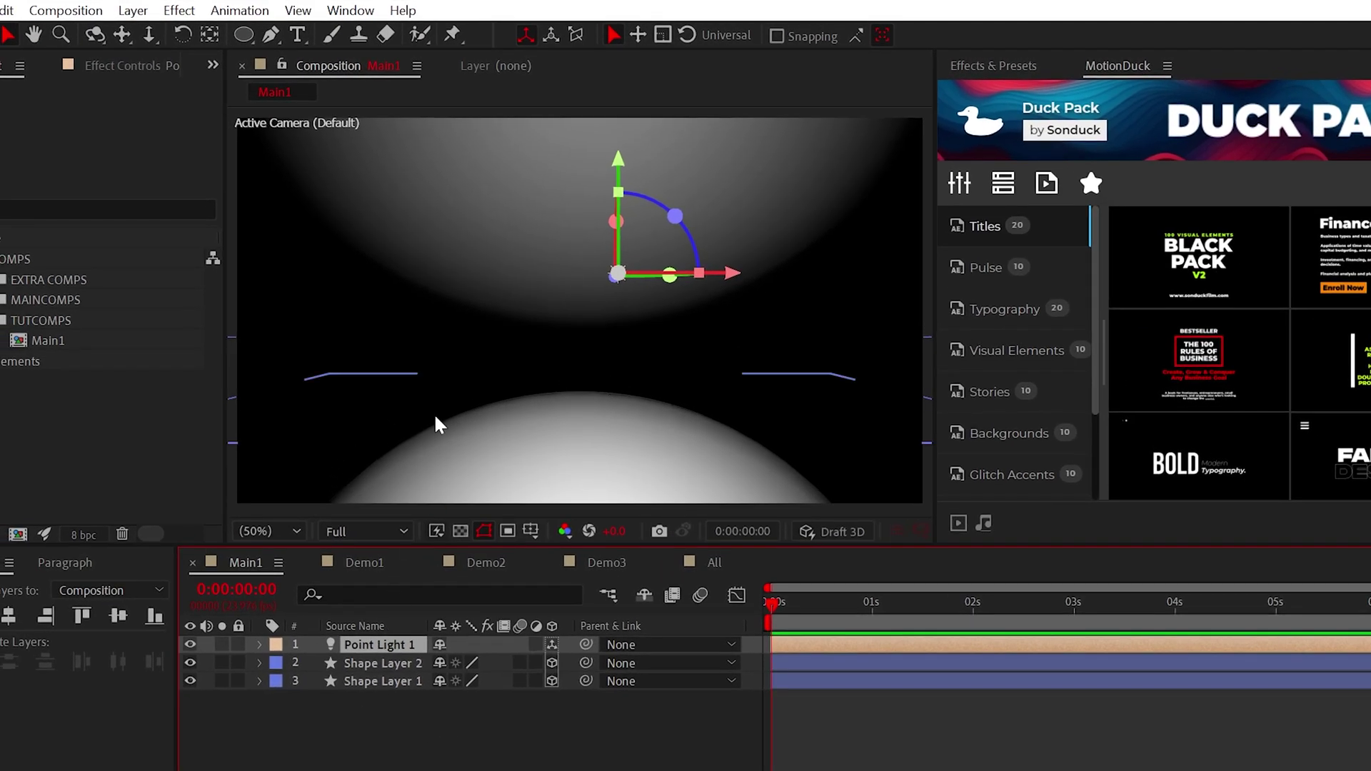
left_click_drag(934, 427, 1292, 443)
left_click(1229, 534)
left_click(1254, 581)
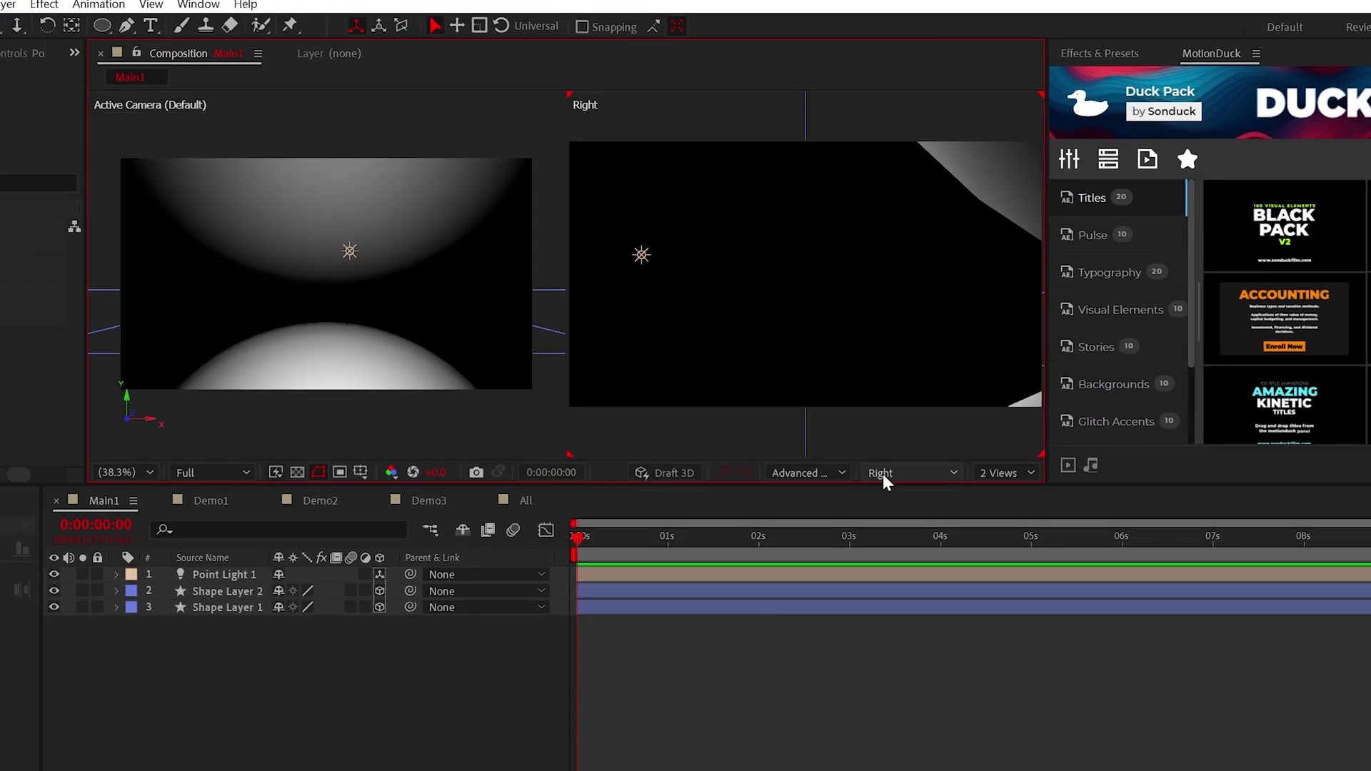
left_click(883, 474)
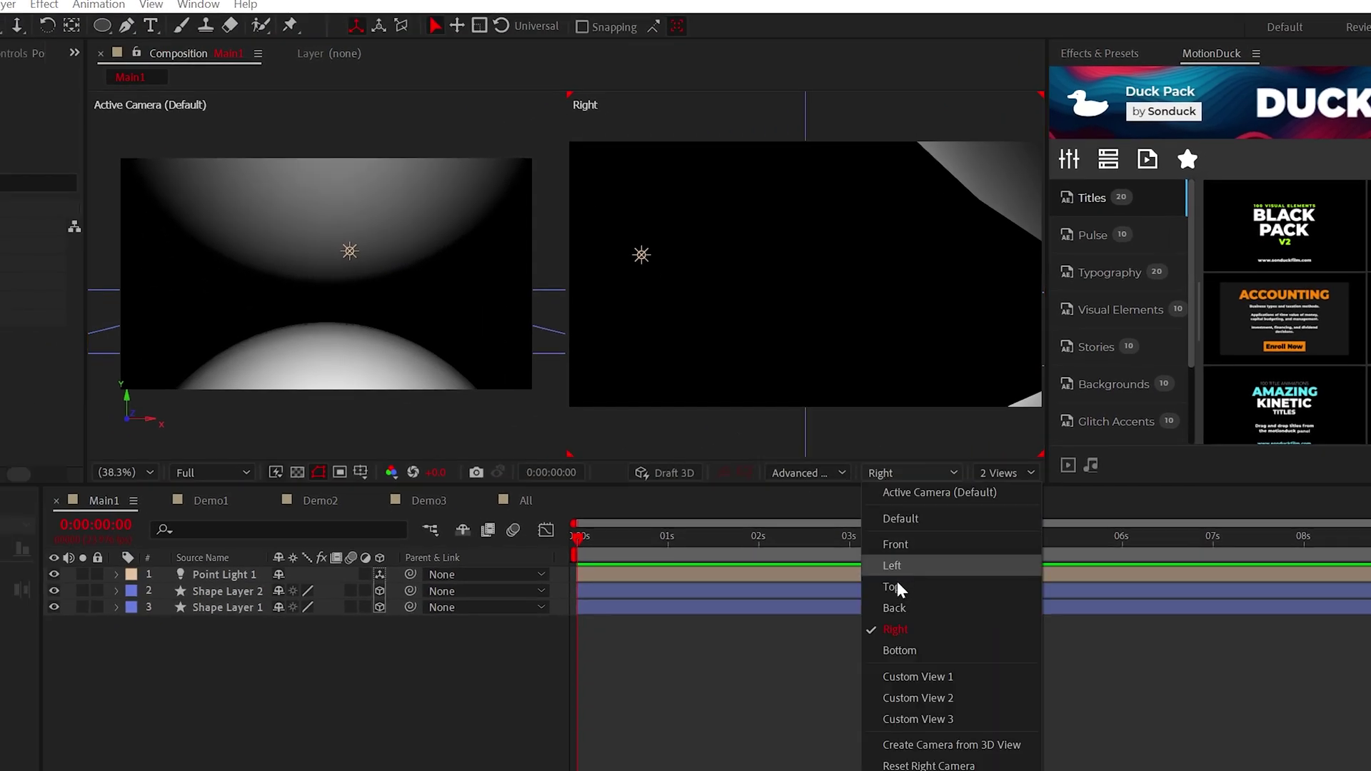
left_click(892, 628)
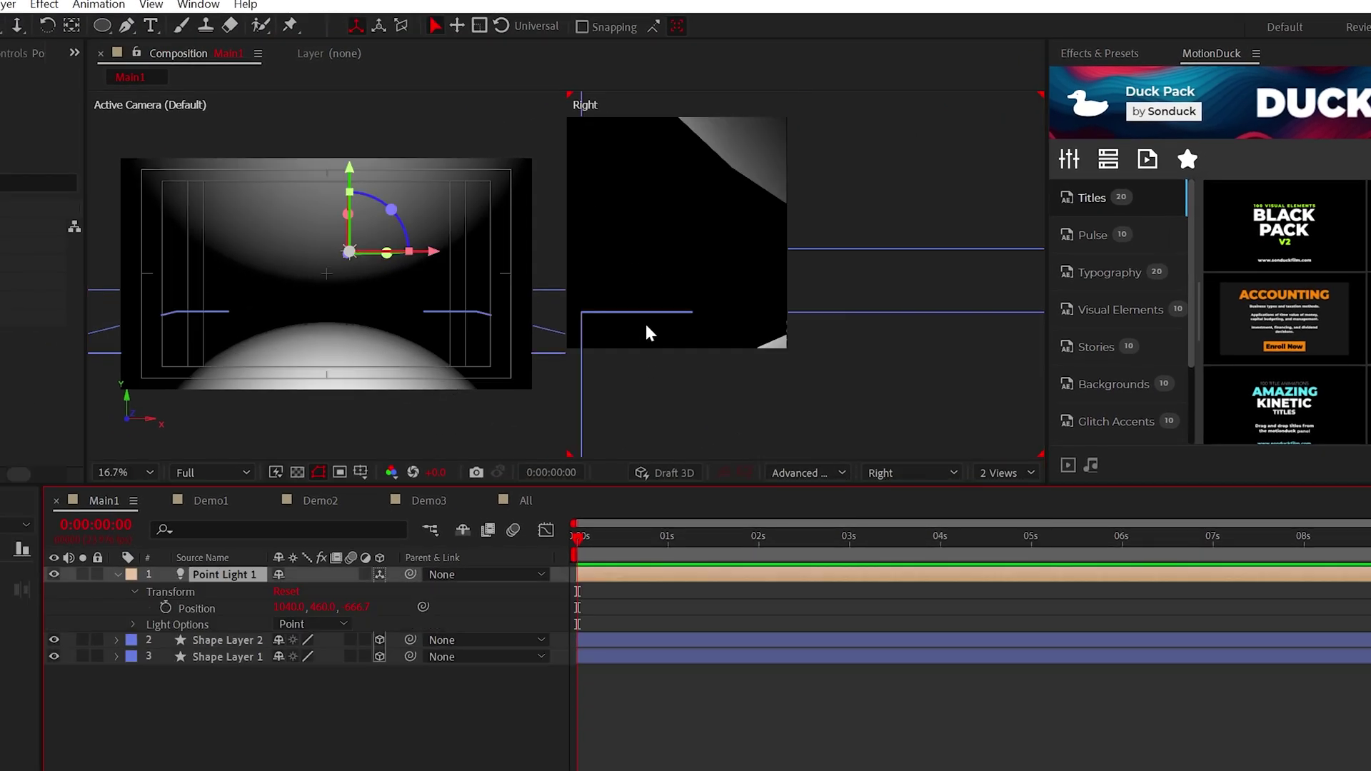
Position the light between the spheres at 969, 750, Z 1023.3
scroll(647, 327, "down", 2)
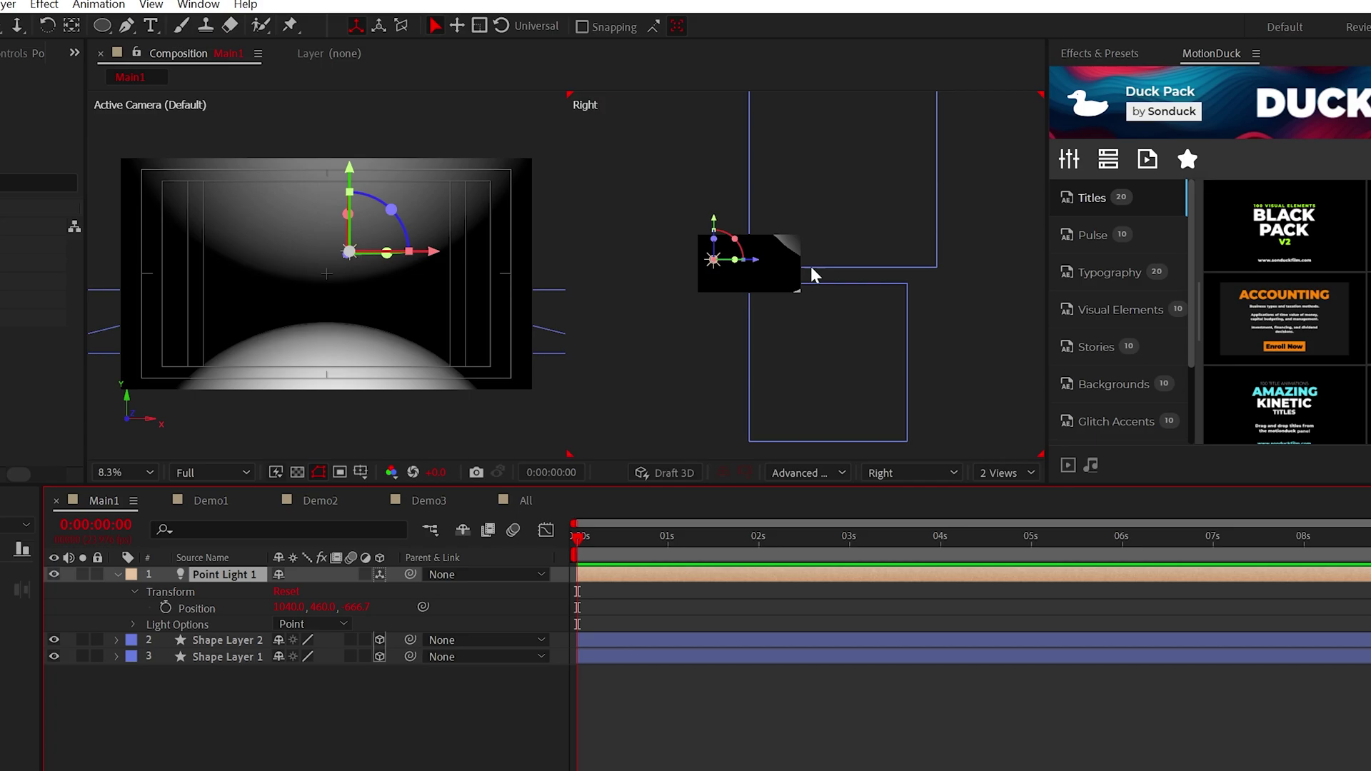
left_click_drag(348, 608, 235, 608)
left_click(353, 601)
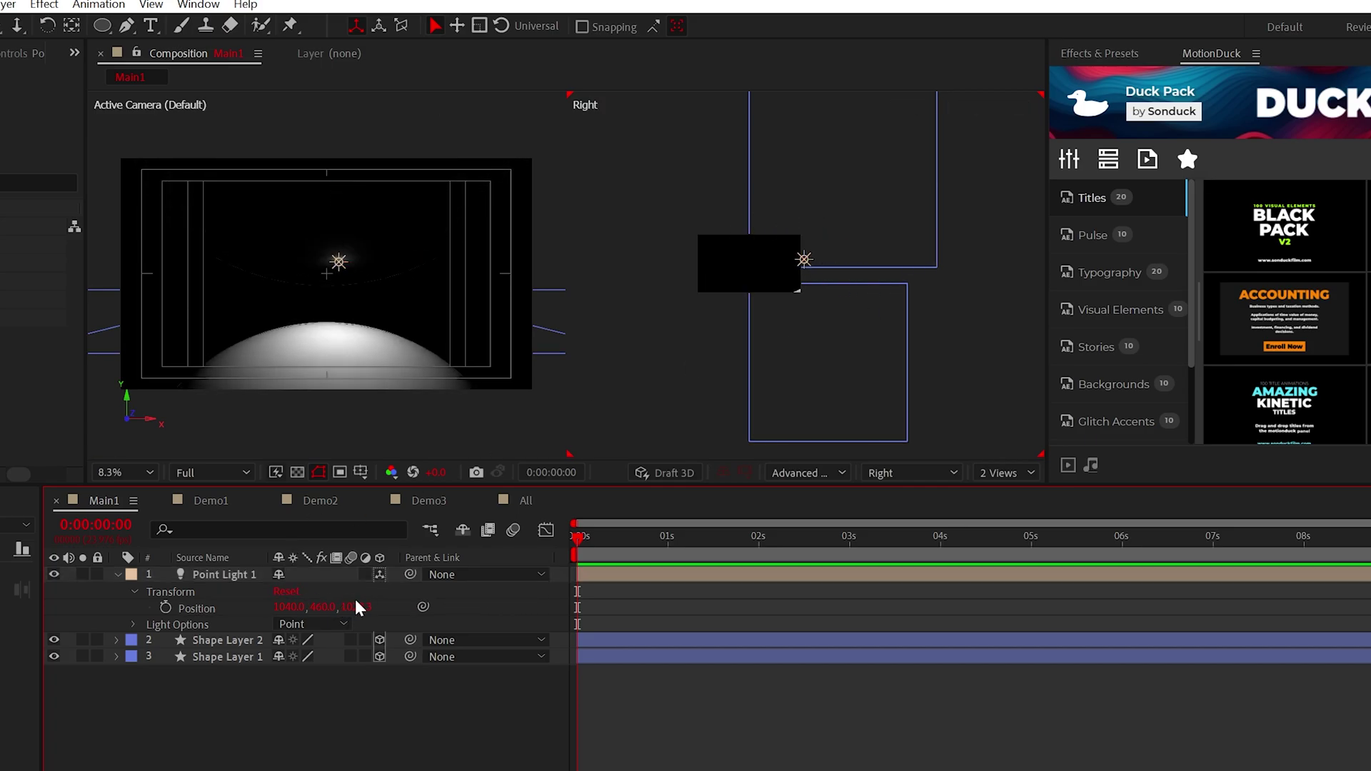
mouse_move(321, 607)
left_mouse_down()
mouse_move(336, 607)
mouse_move(313, 608)
left_mouse_up()
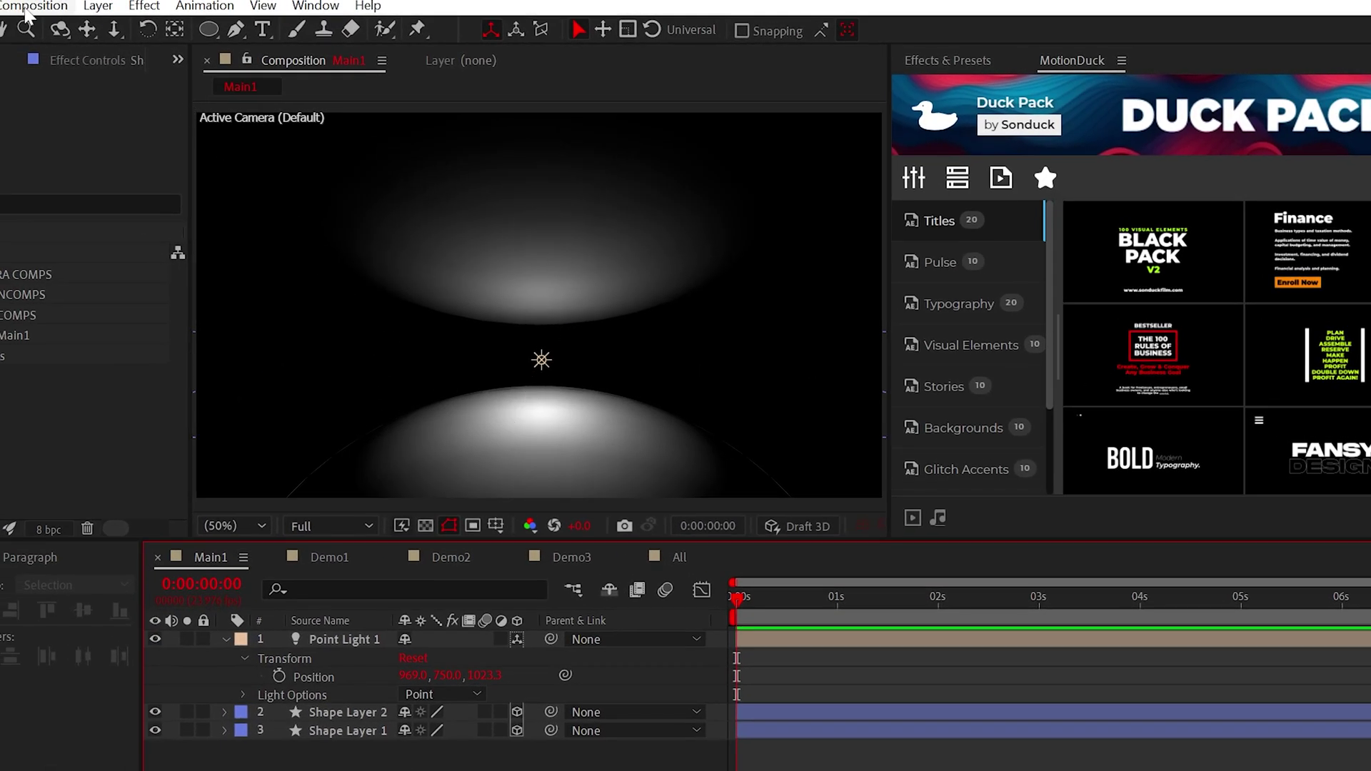
left_click(100, 7)
Create a new red solid layer
mouse_move(121, 27)
left_click(500, 53)
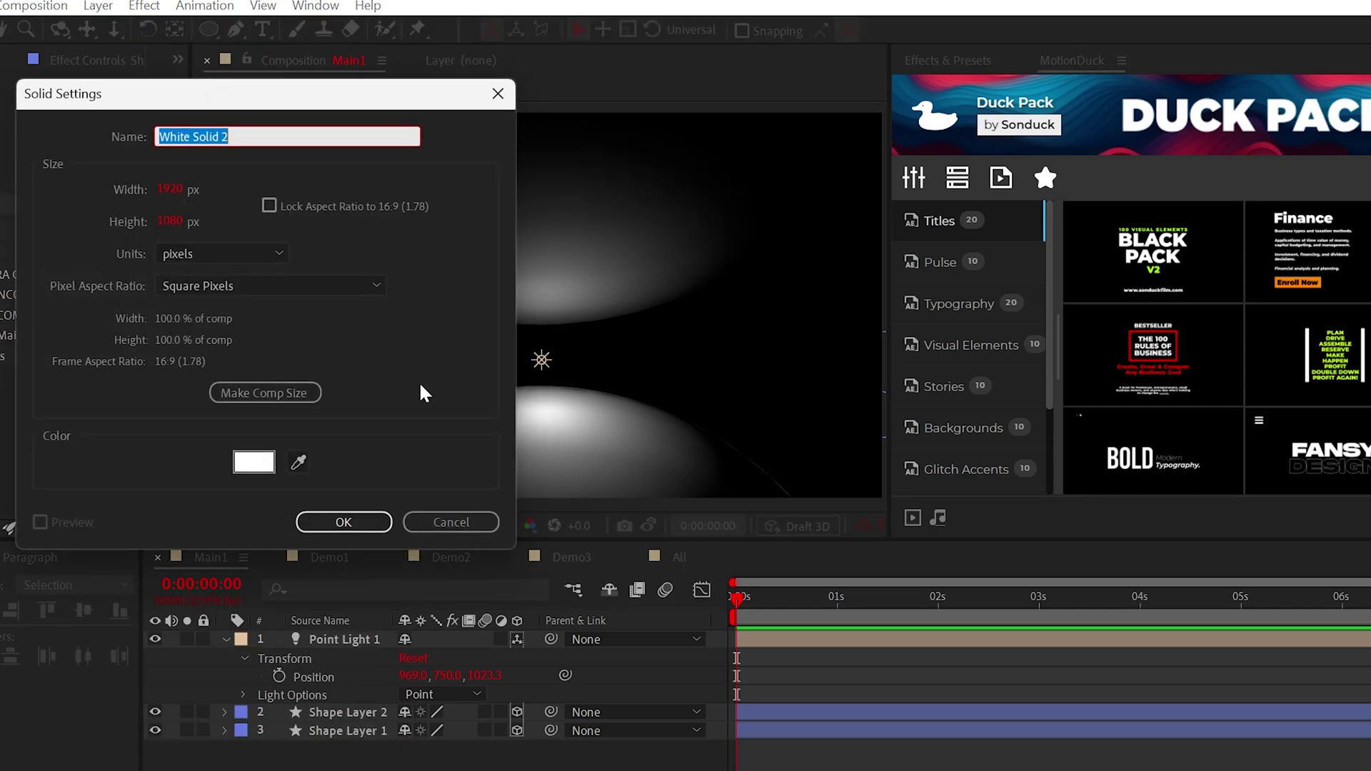
left_click(252, 464)
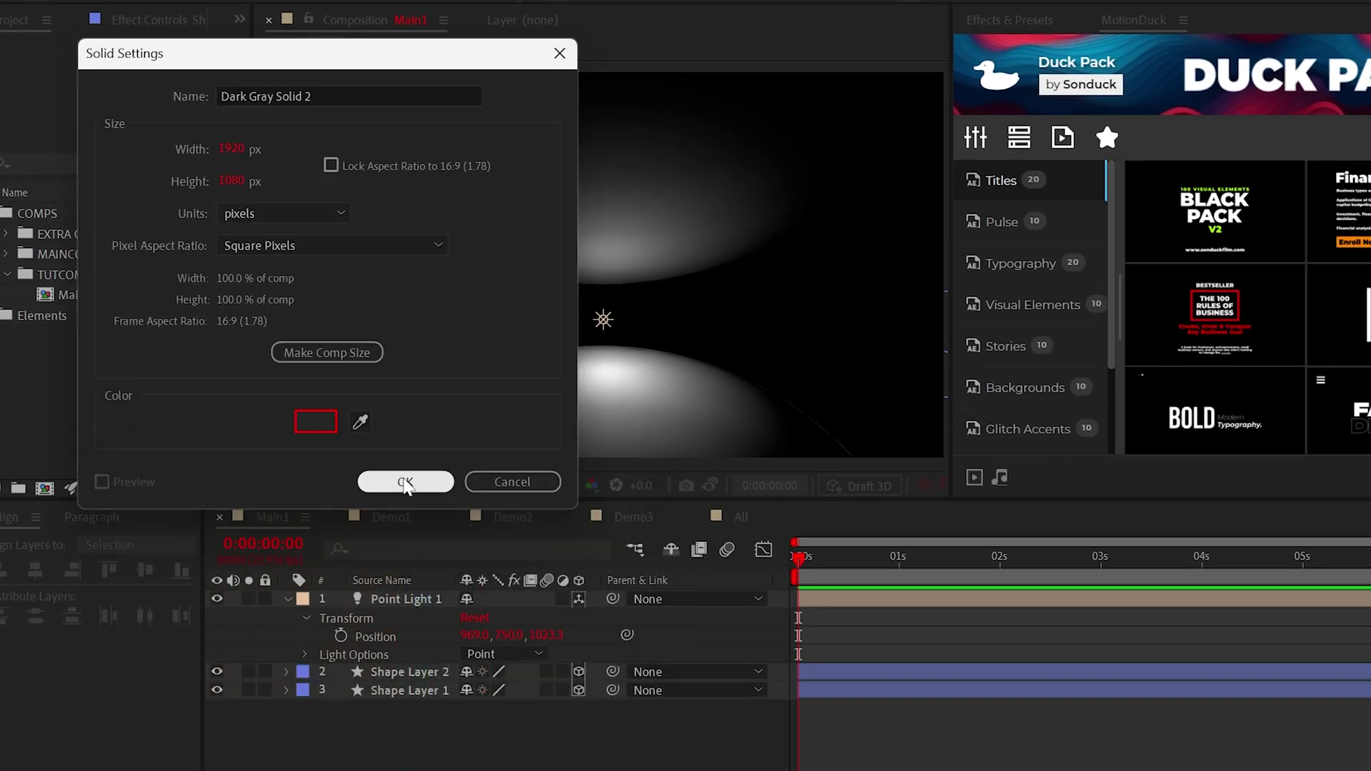
left_click(344, 522)
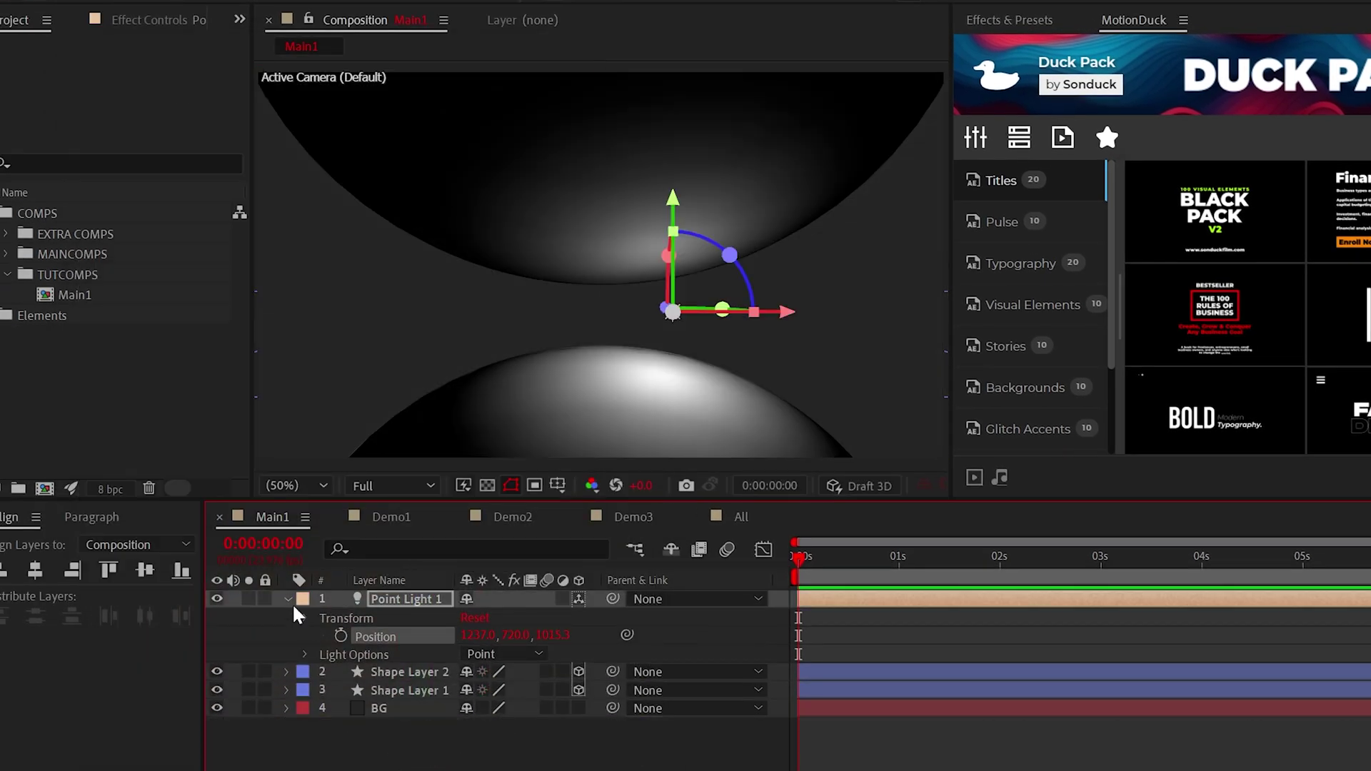
Slide the point light to X 577, preview the animation, and return to Main1
left_click(304, 618)
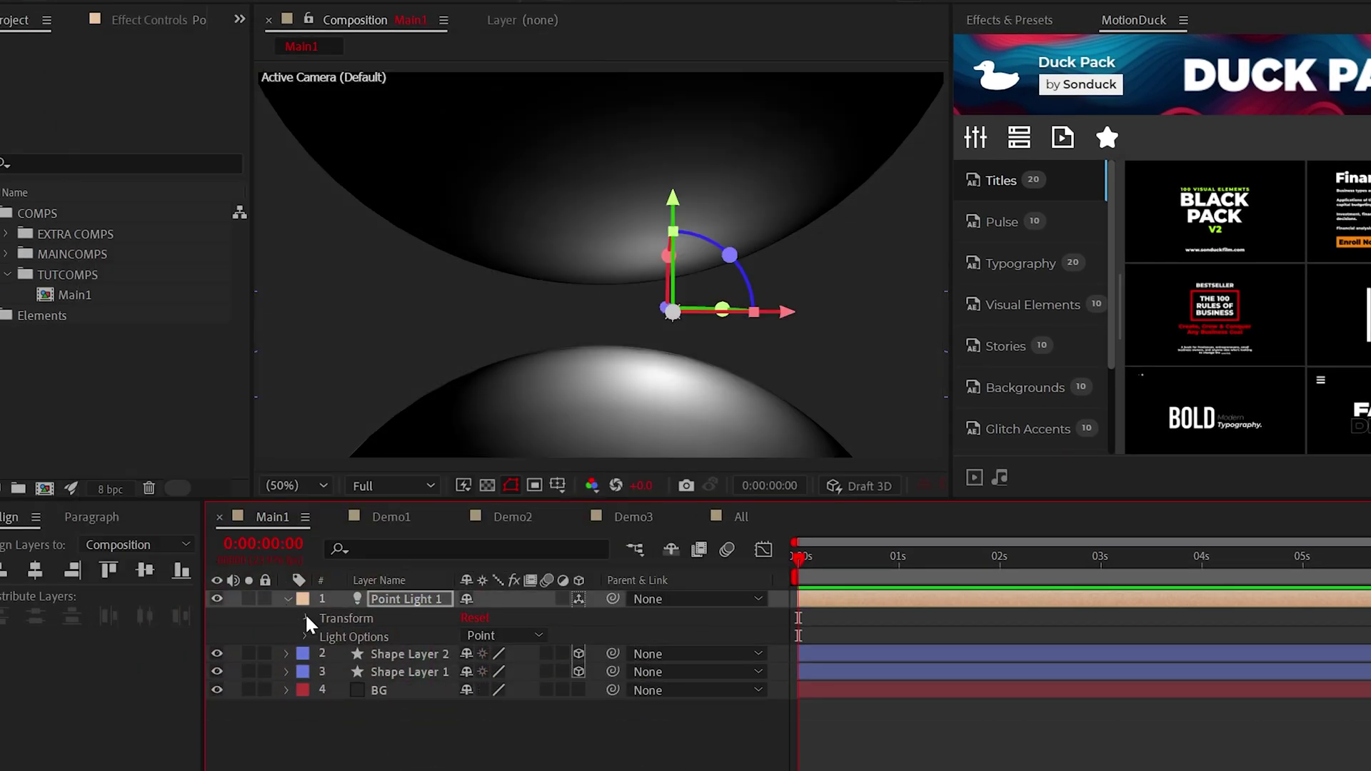
left_click(306, 618)
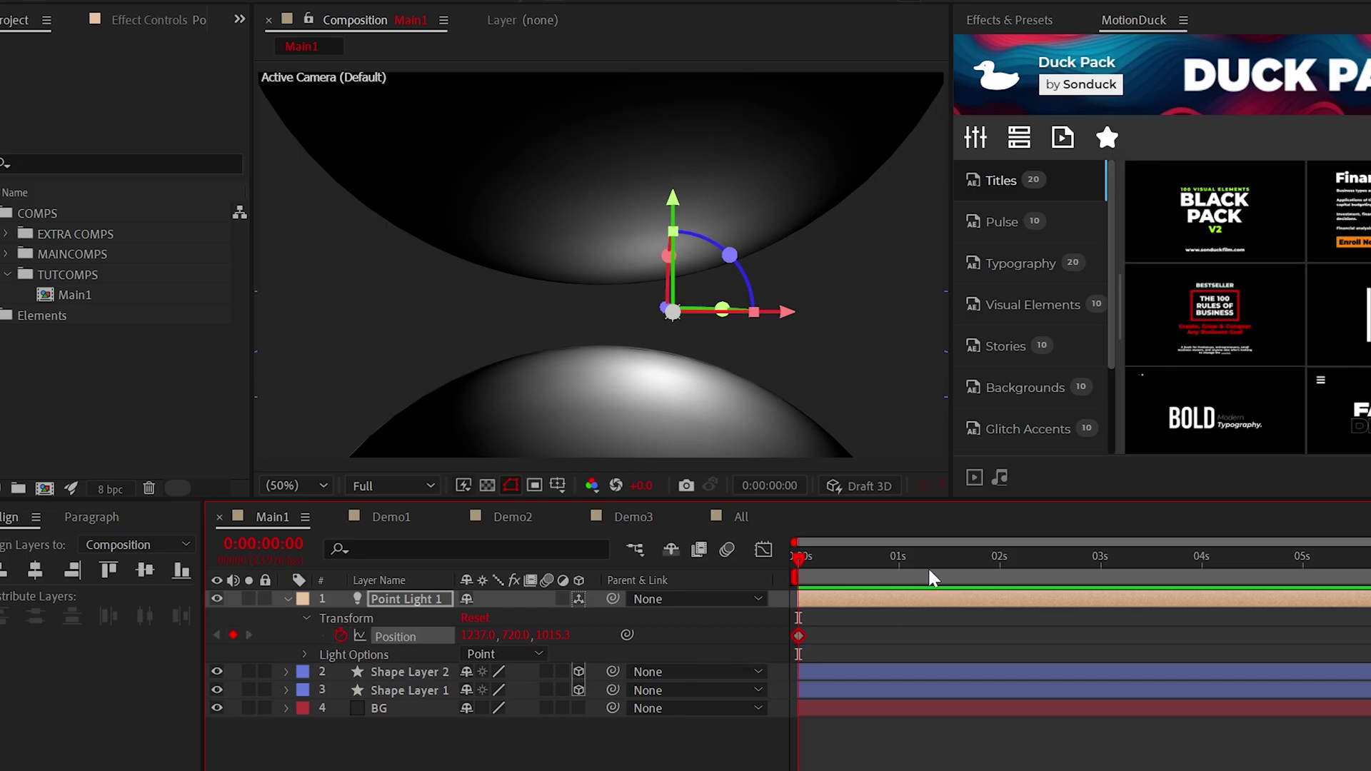
left_click_drag(479, 637, 414, 639)
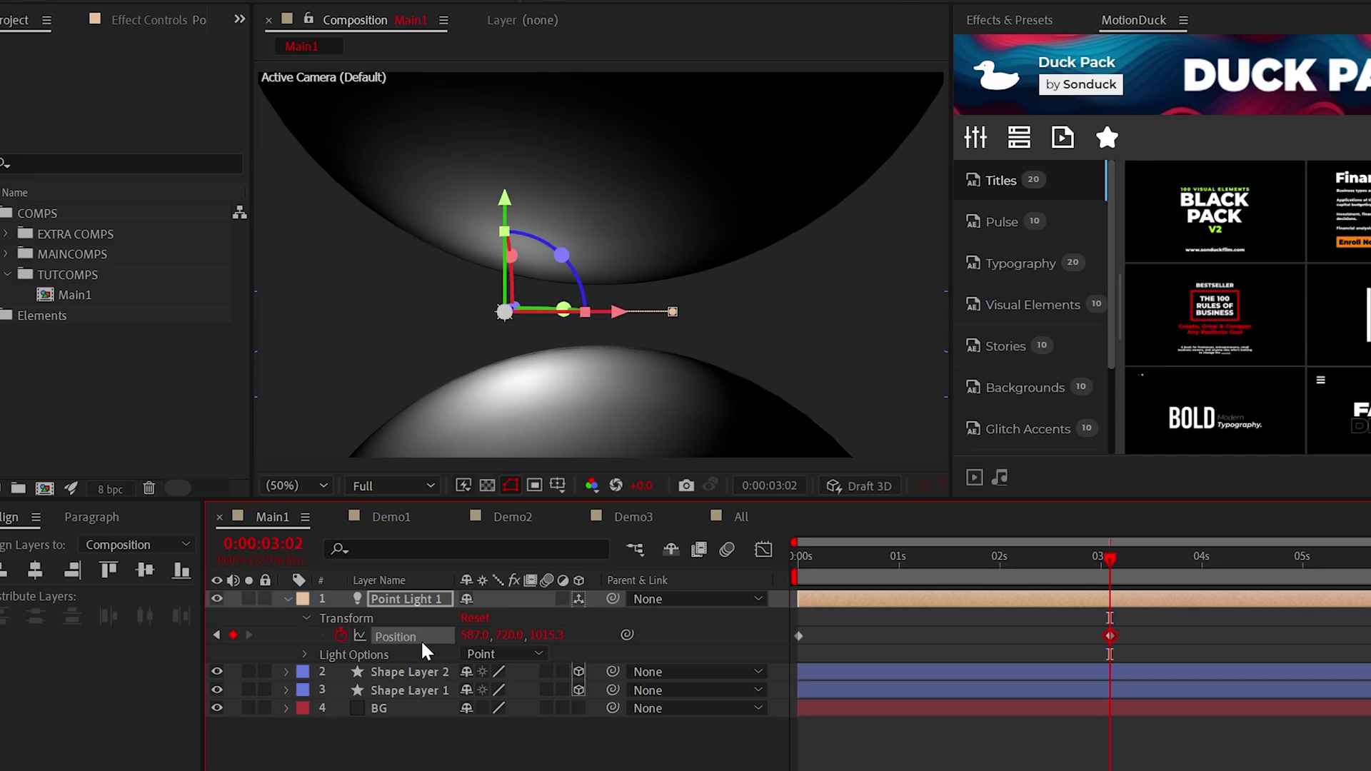
key("ctrl+shift+a")
key("space")
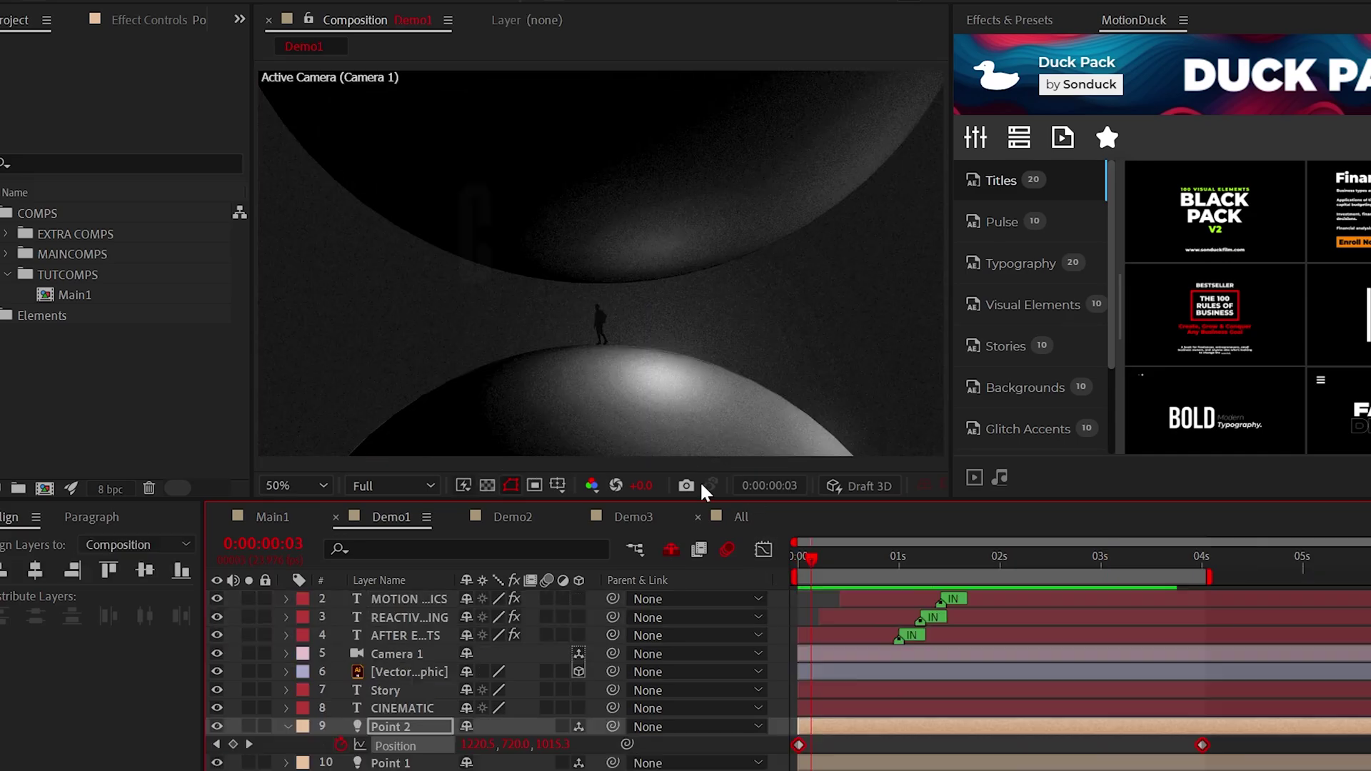
key("space")
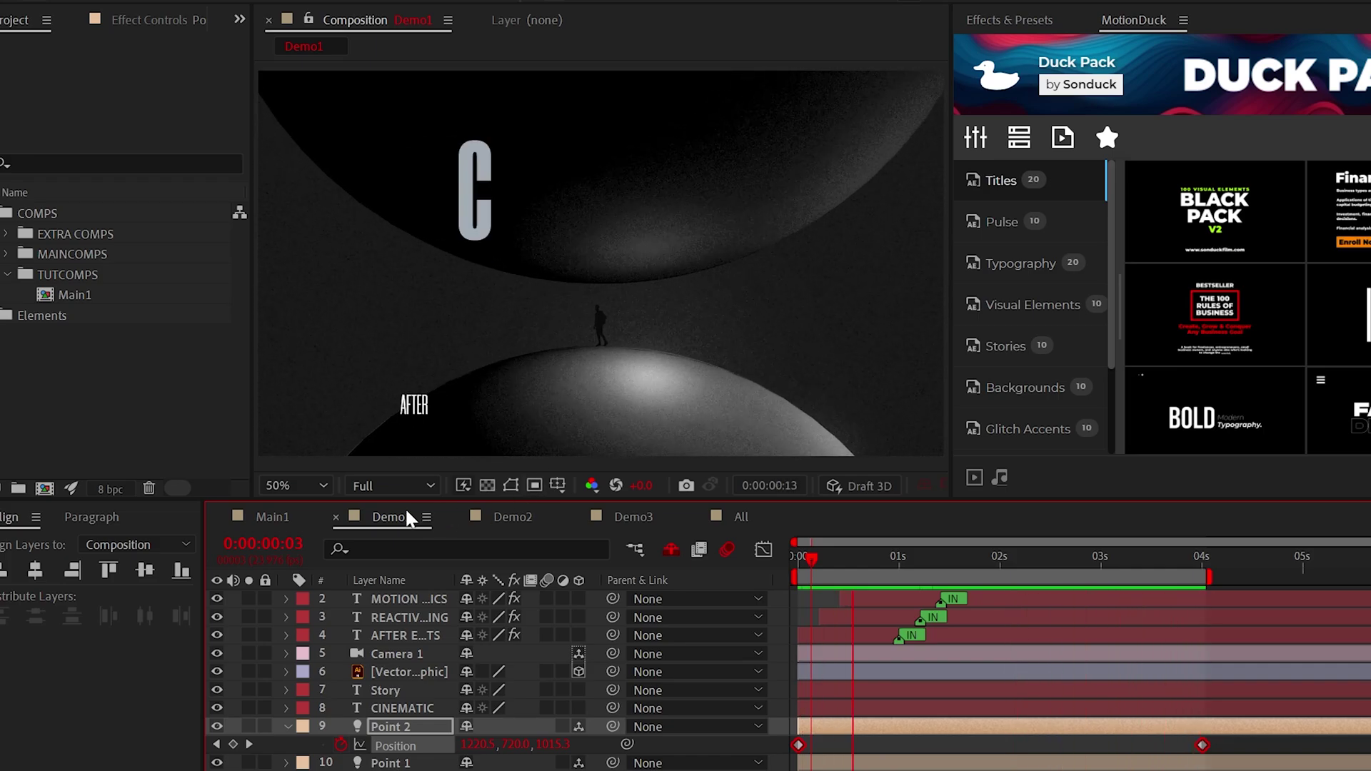
left_click(281, 521)
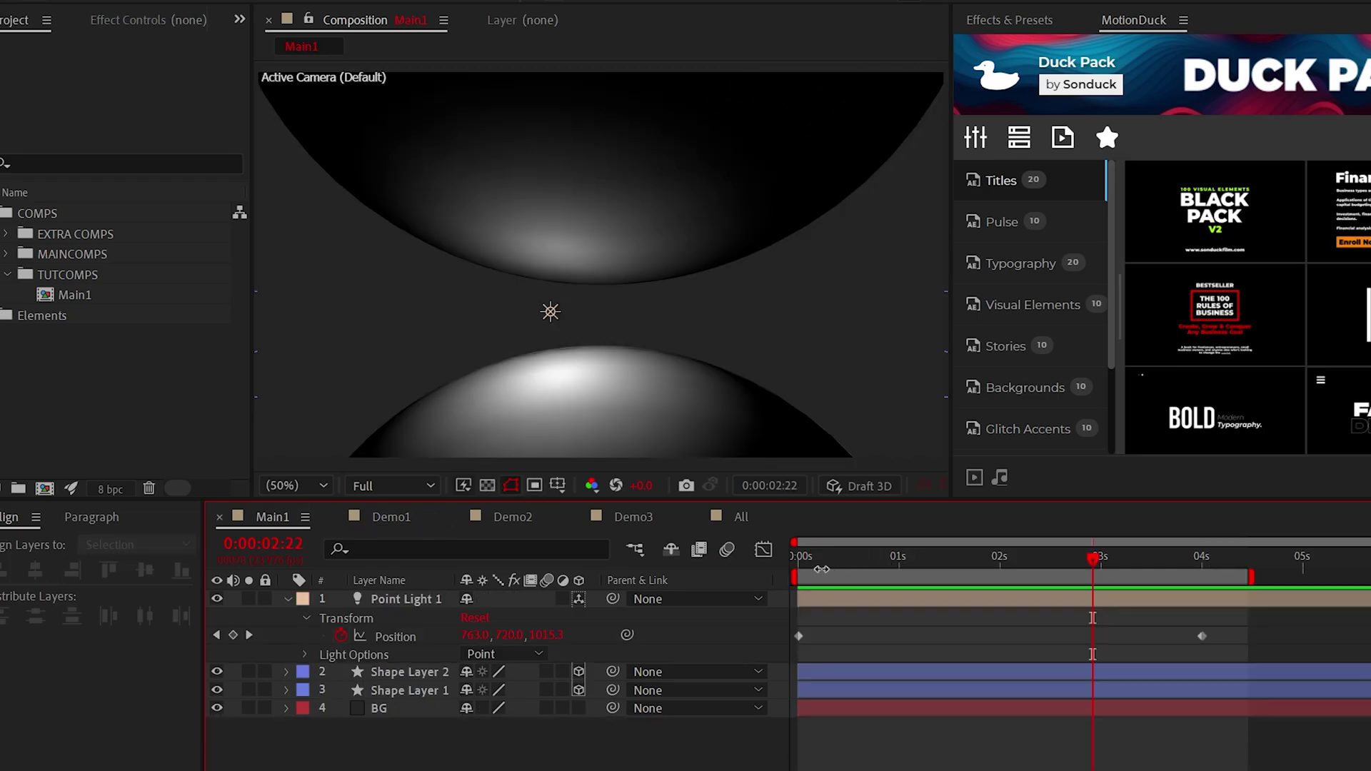
Set Point Light 1's falloff to Inverse Square Clamped and its radius to 354
left_click(306, 618)
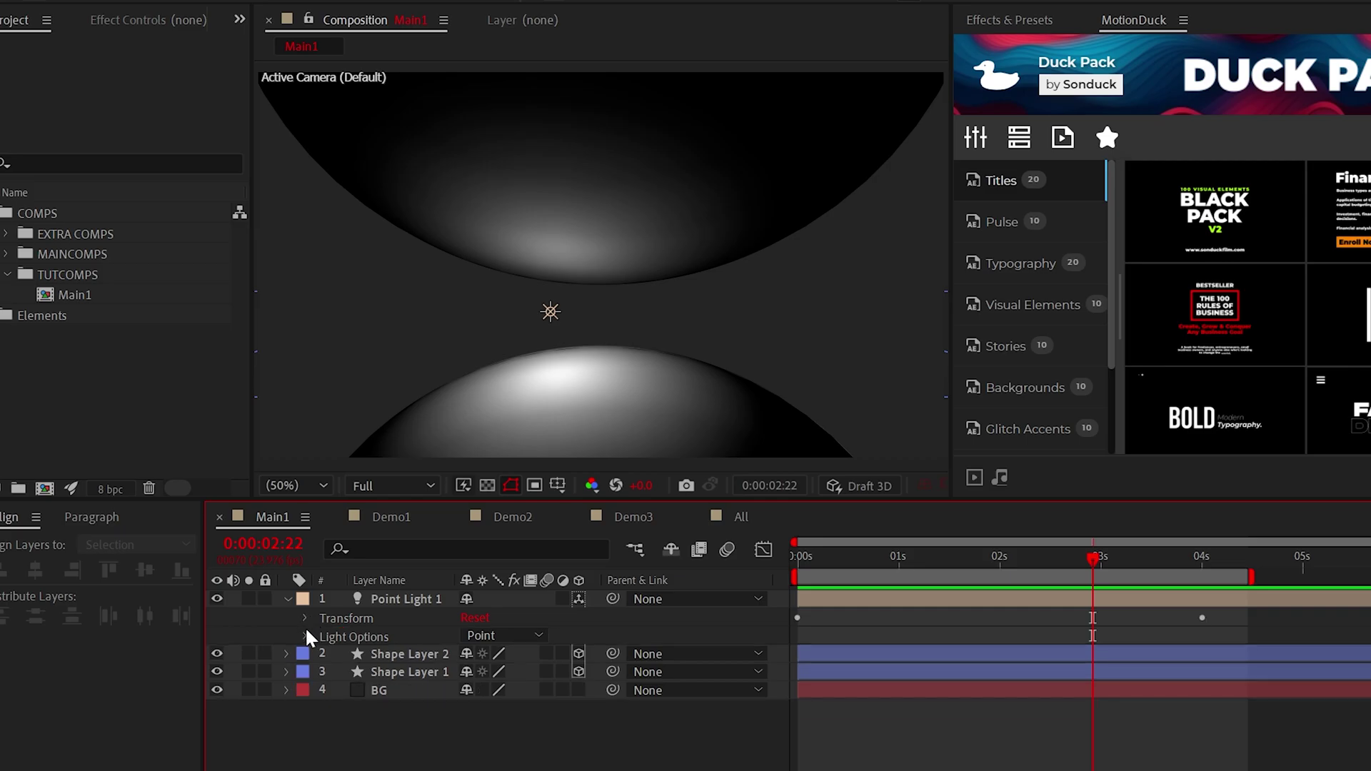
left_click(306, 636)
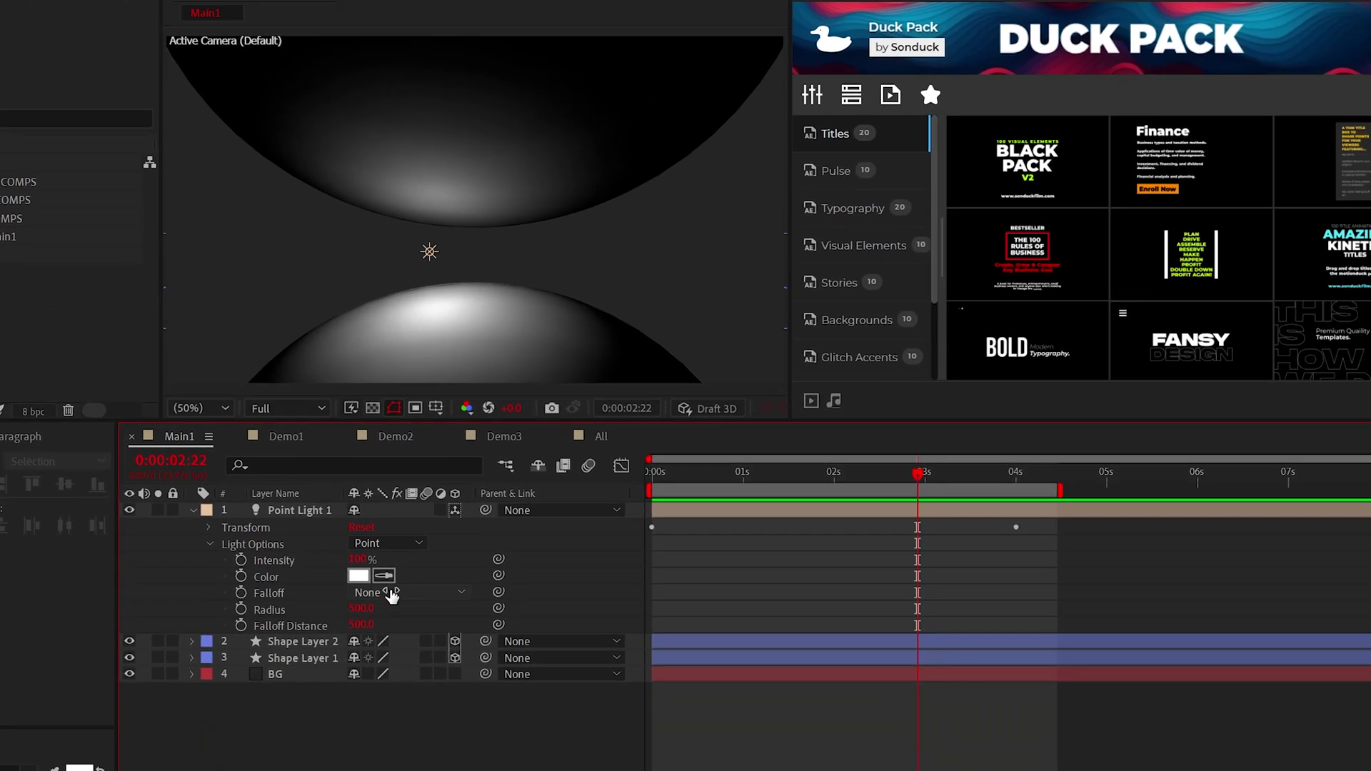
left_click(561, 691)
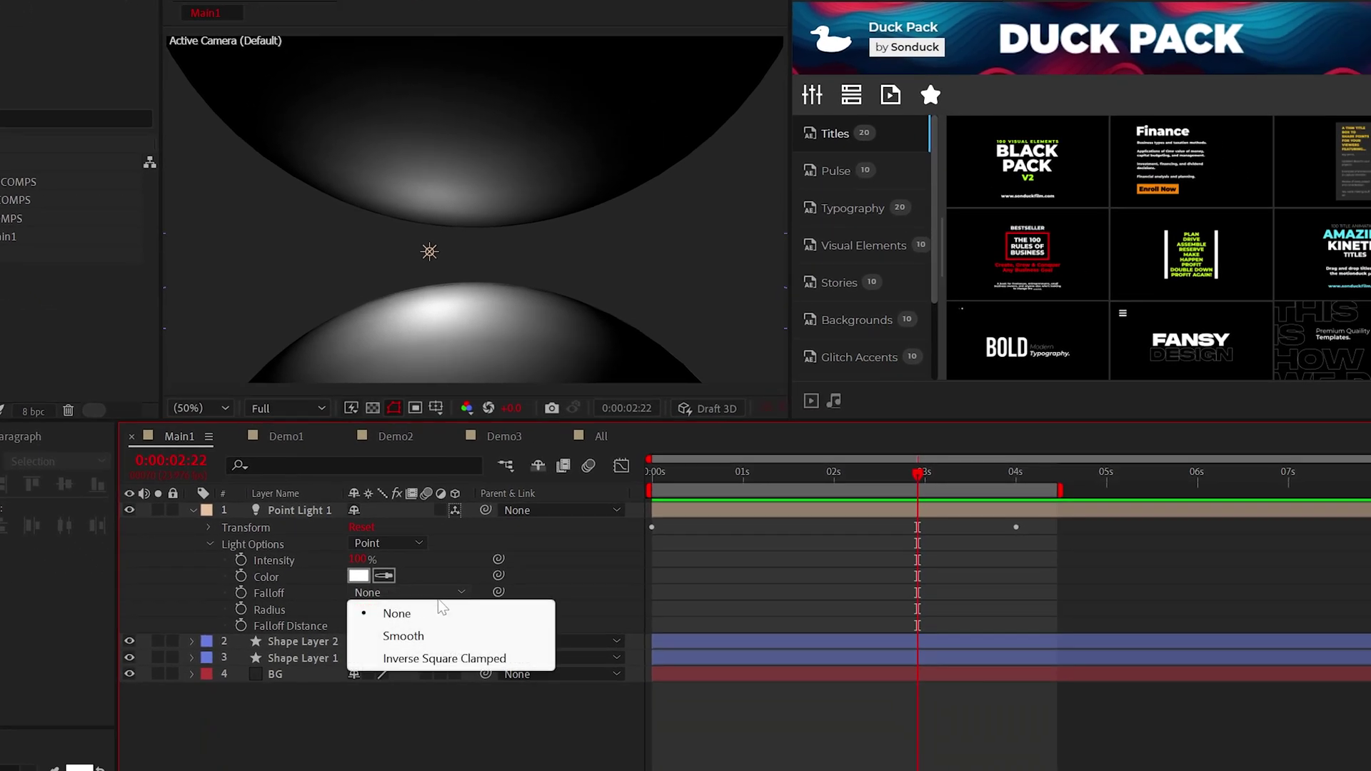
left_click(398, 657)
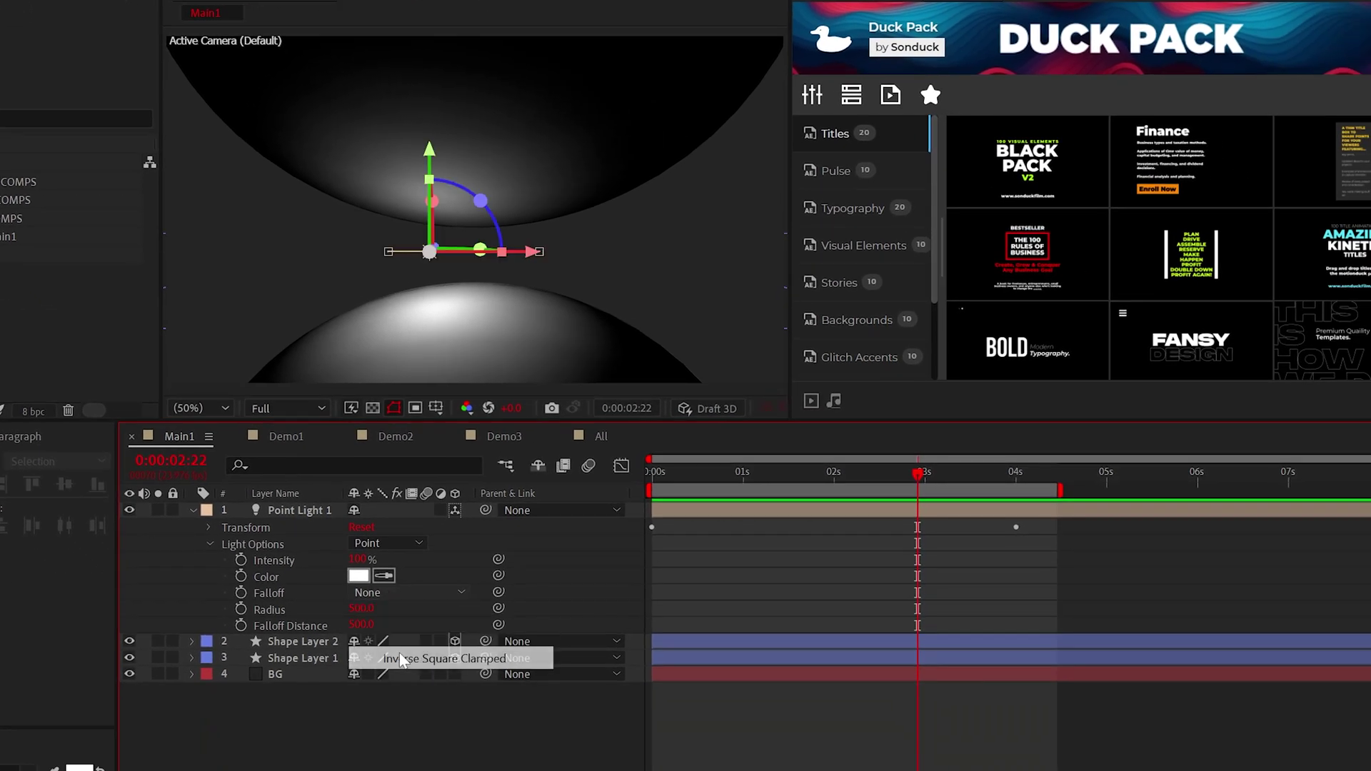
left_click_drag(306, 604, 335, 611)
Keyframe the light's Position Y at 822 and preview the lighting
key("p")
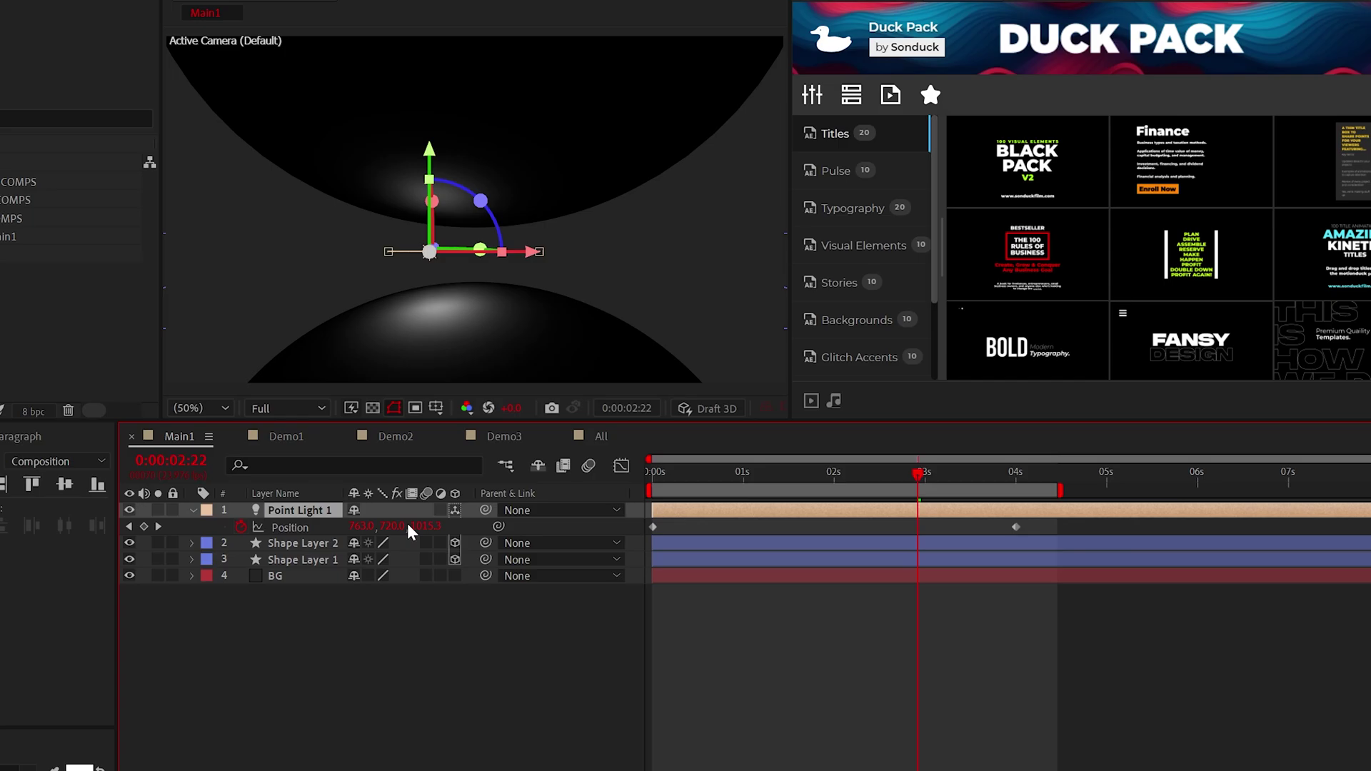
left_click_drag(397, 526, 500, 522)
left_click(485, 497)
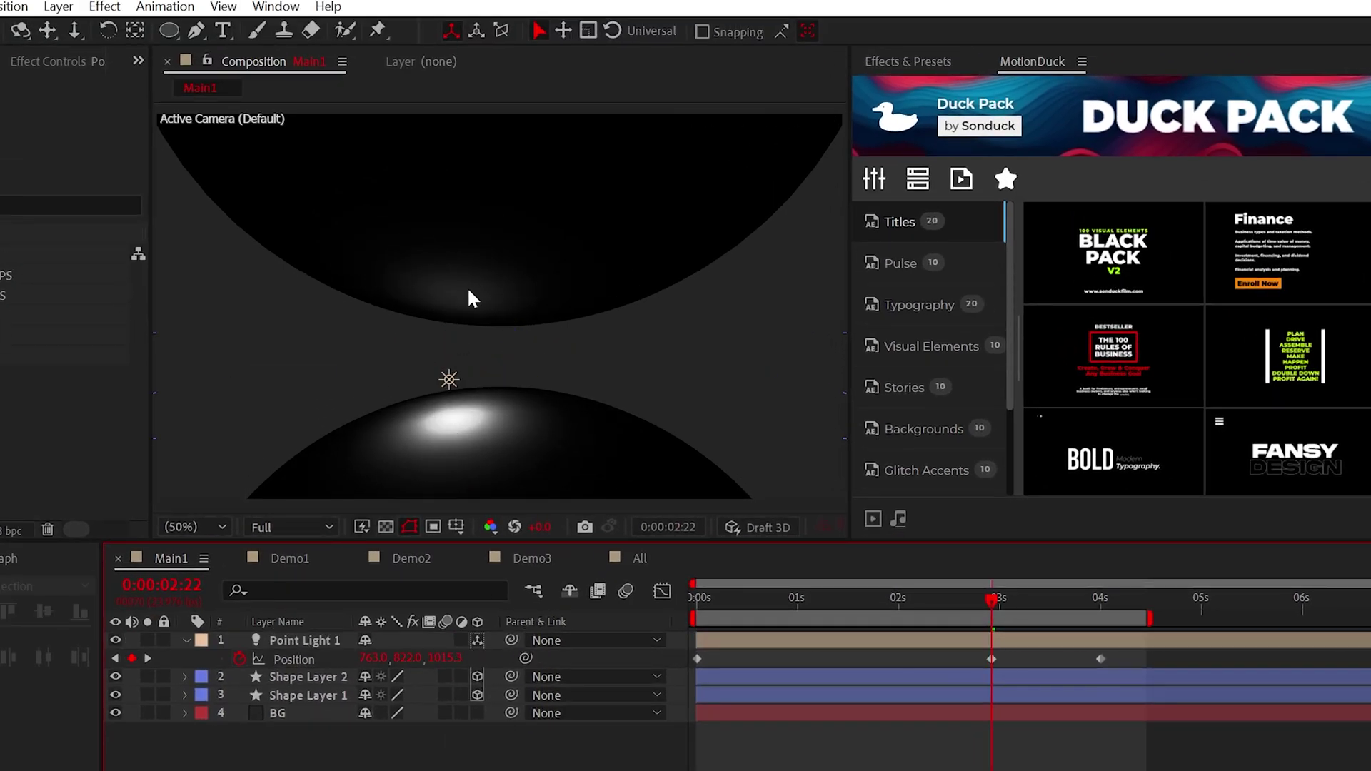
key("space")
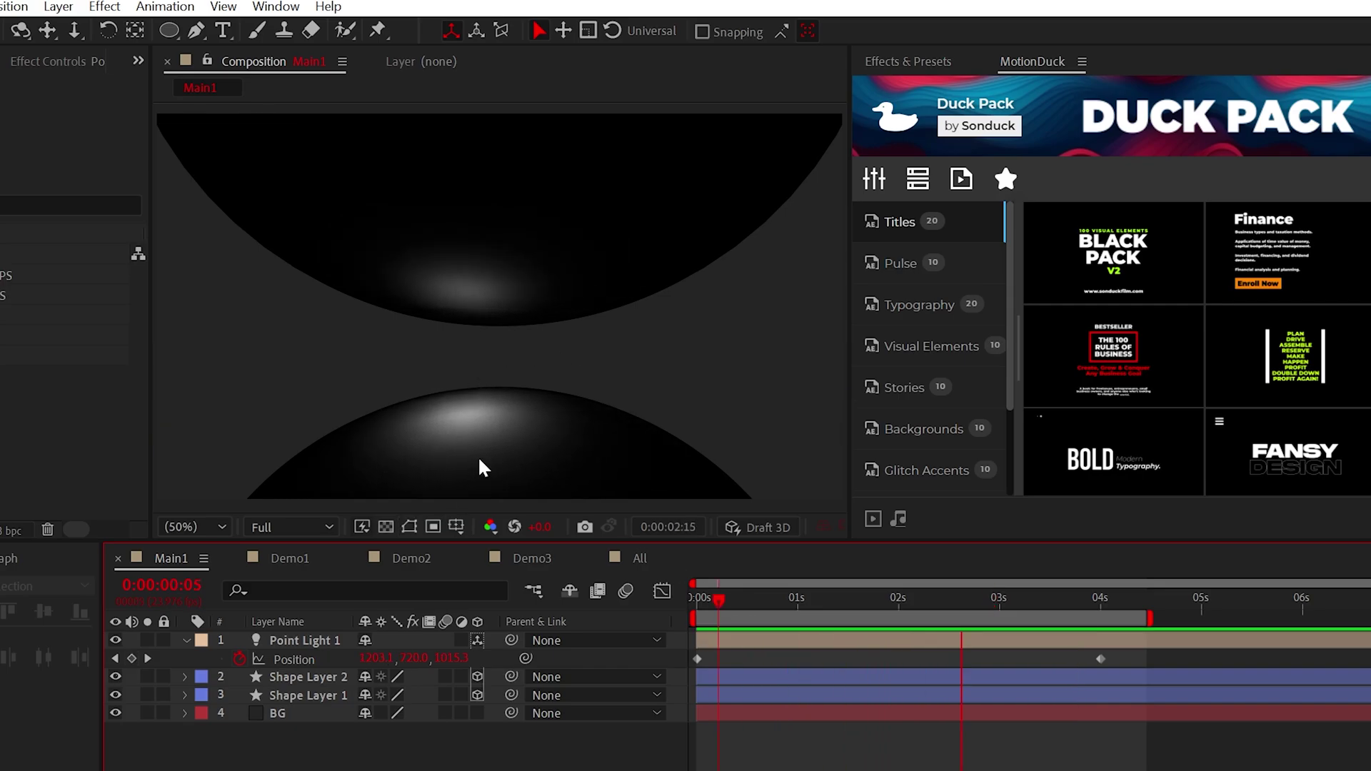
key("space")
left_click(312, 639)
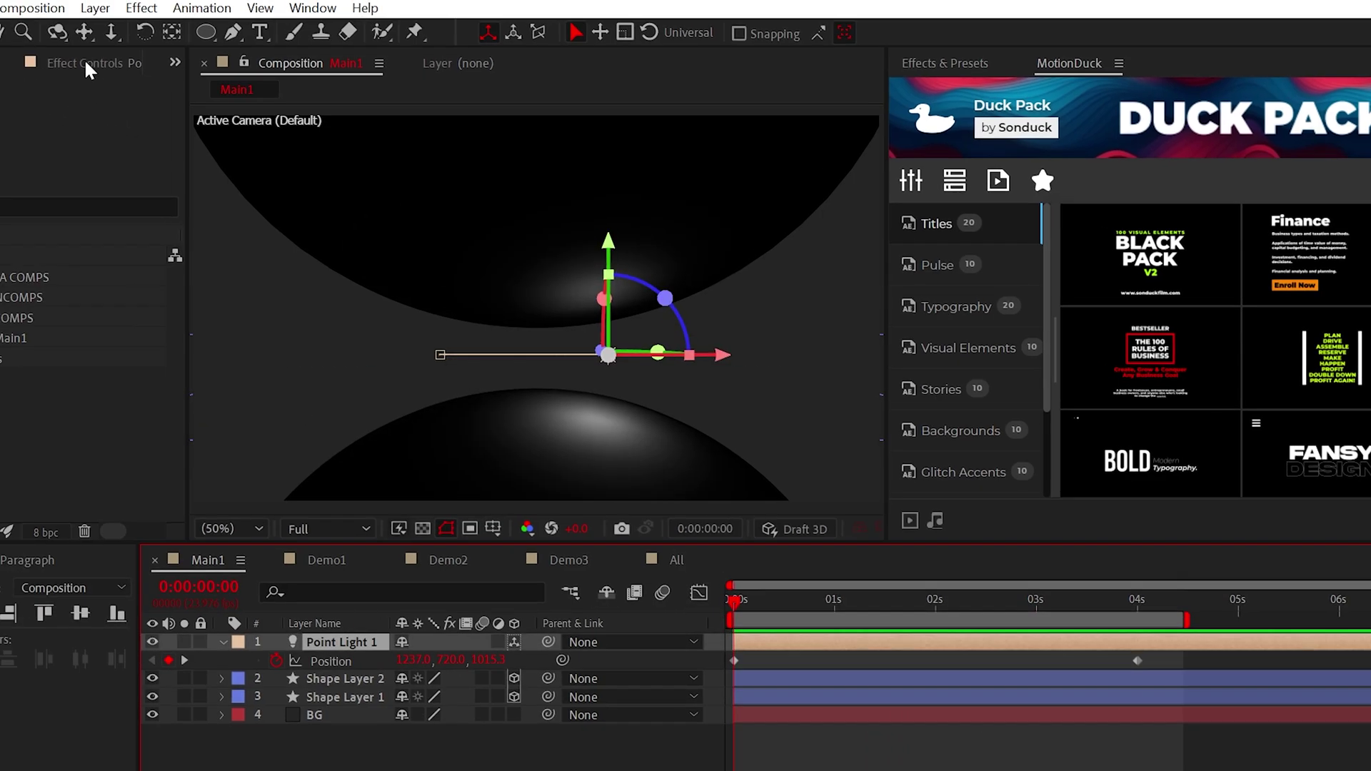
Duplicate Point Light 1 as Point Light 2 and move it right to X 2267
left_click(50, 11)
left_click(103, 327)
key("u")
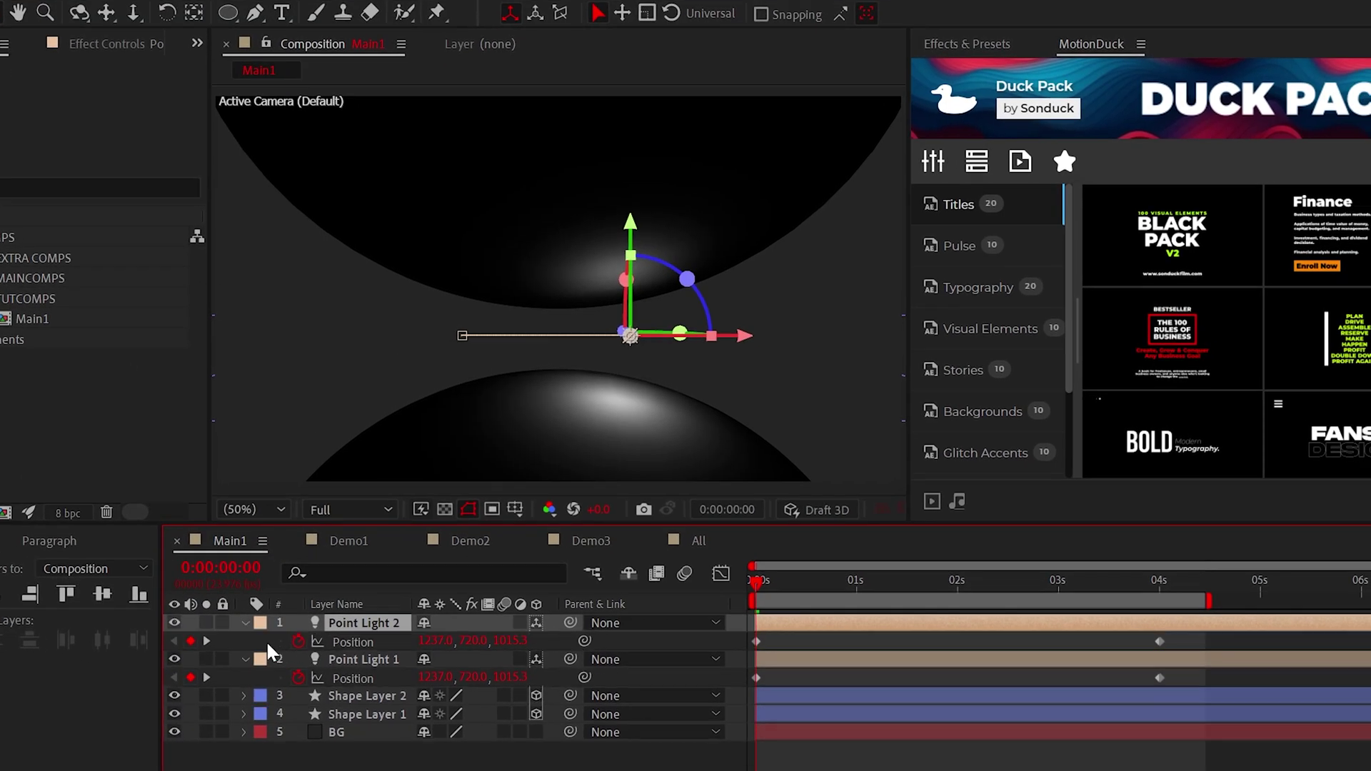
left_click_drag(431, 641, 537, 641)
scroll(690, 347, "down", 2)
left_click_drag(688, 347, 619, 338)
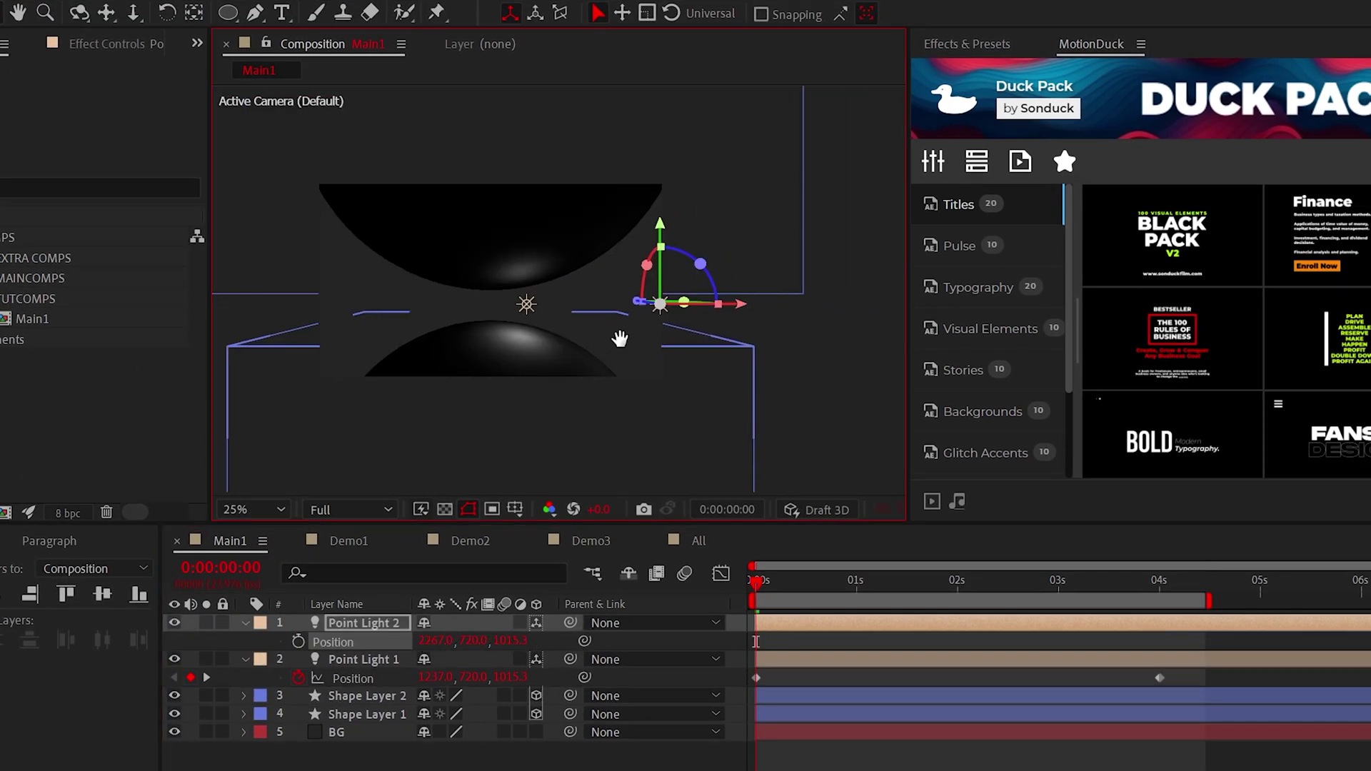
key("shift+slash")
Enlarge Point Light 2's radius, shift it left at 4 seconds, and preview both lights
left_click(245, 624)
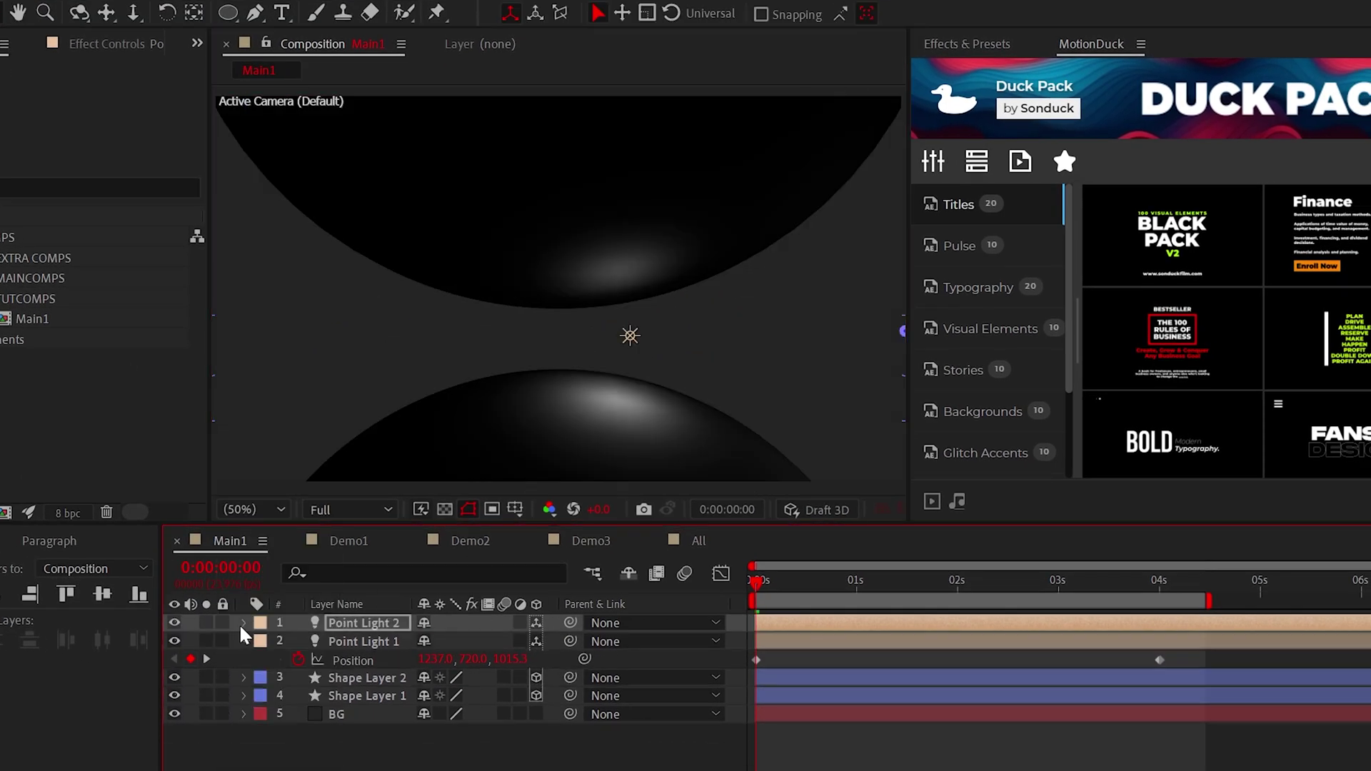
left_click(245, 623)
left_click(264, 678)
left_click_drag(432, 750, 520, 754)
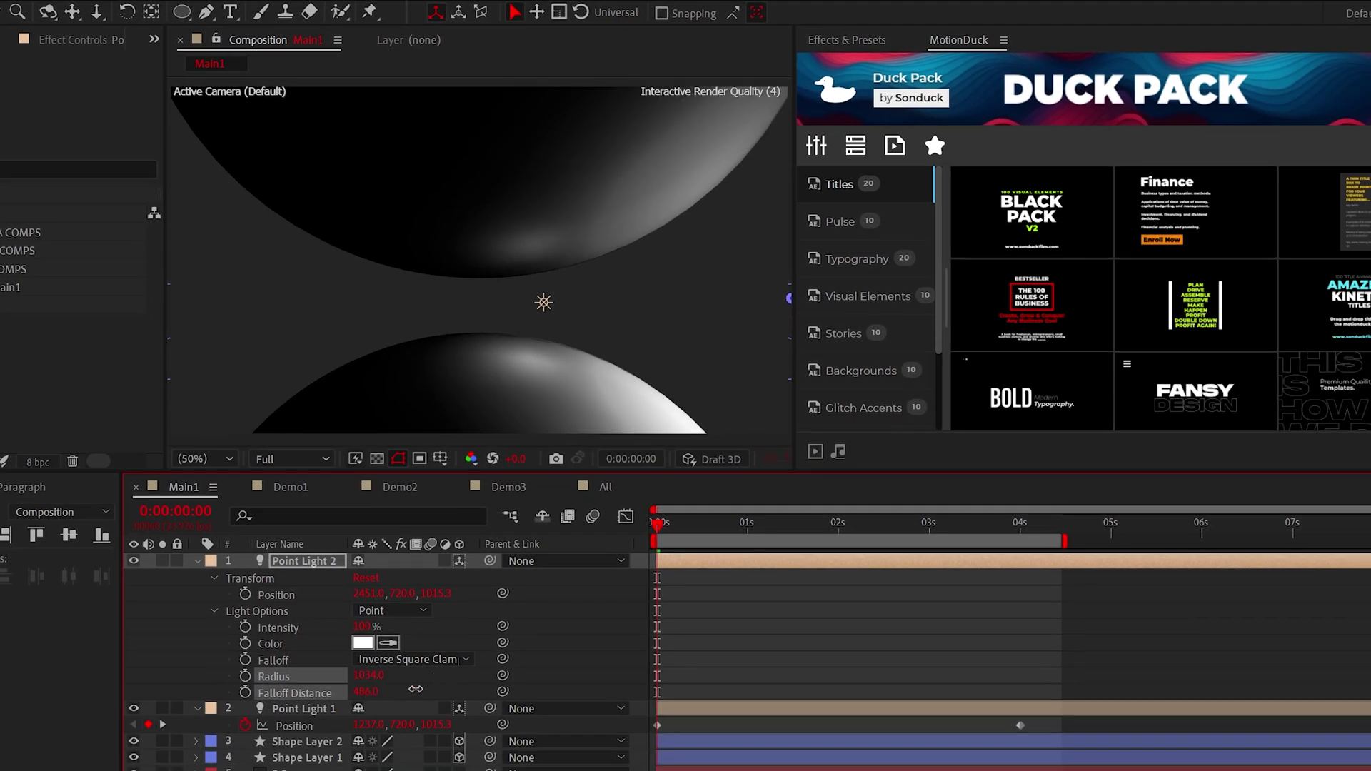
left_click(410, 659)
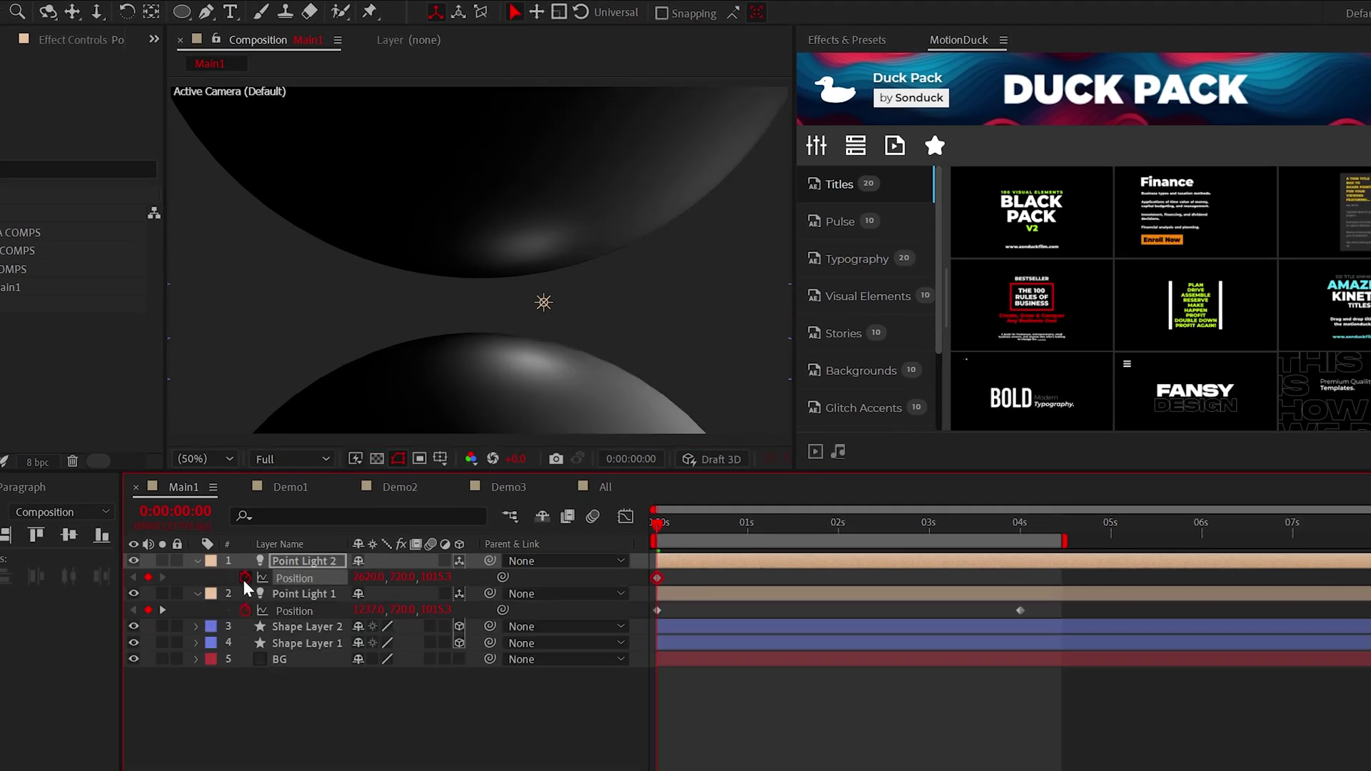
left_click(1026, 530)
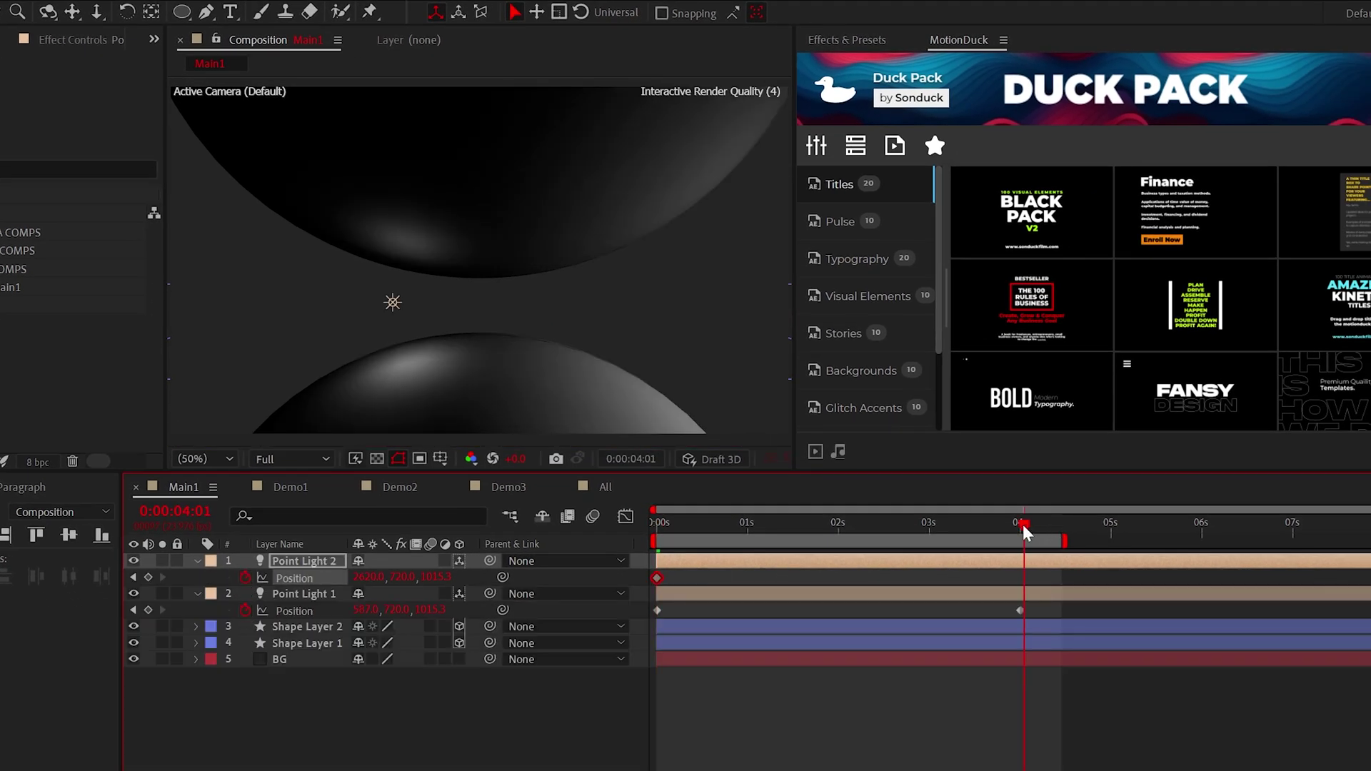
left_click_drag(340, 575, 314, 576)
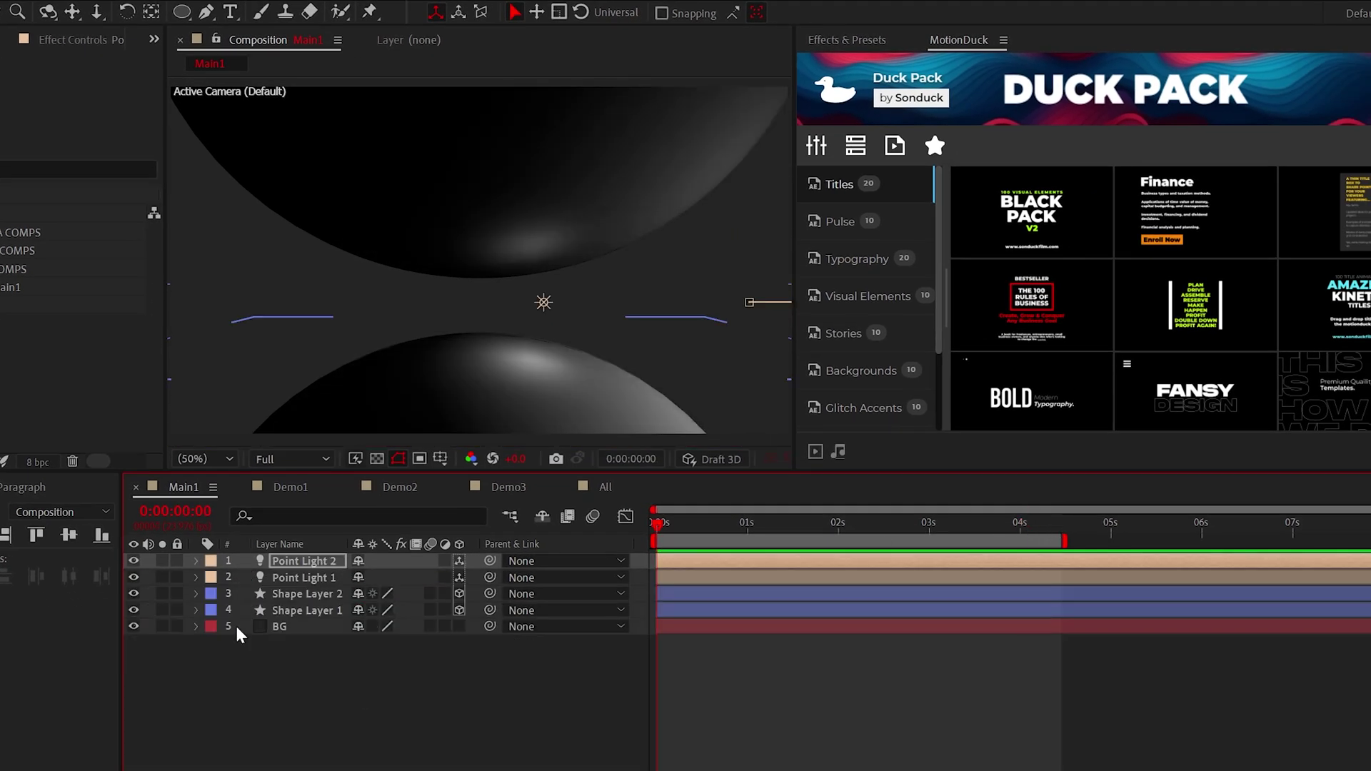
left_click(246, 674)
key("space")
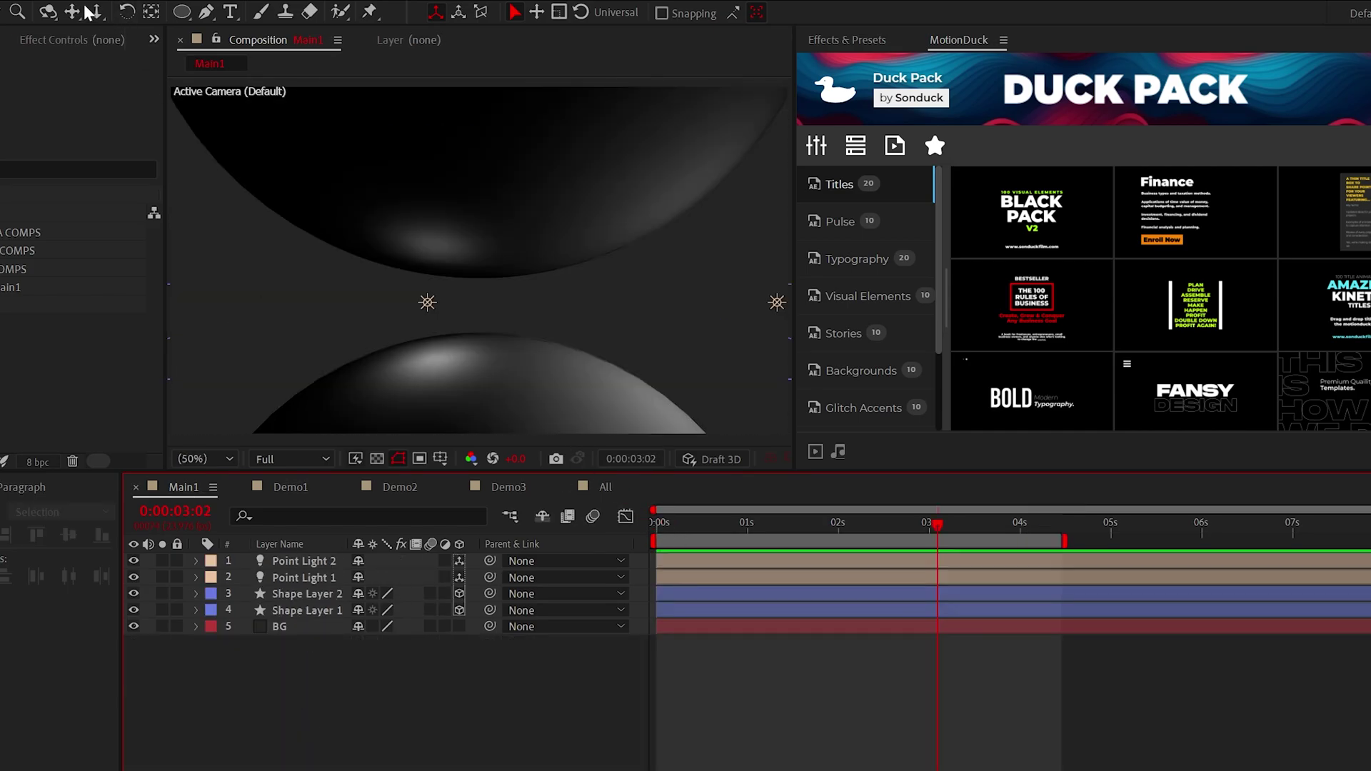
Add a new adjustment layer above all layers
left_click(82, 0)
mouse_move(106, 10)
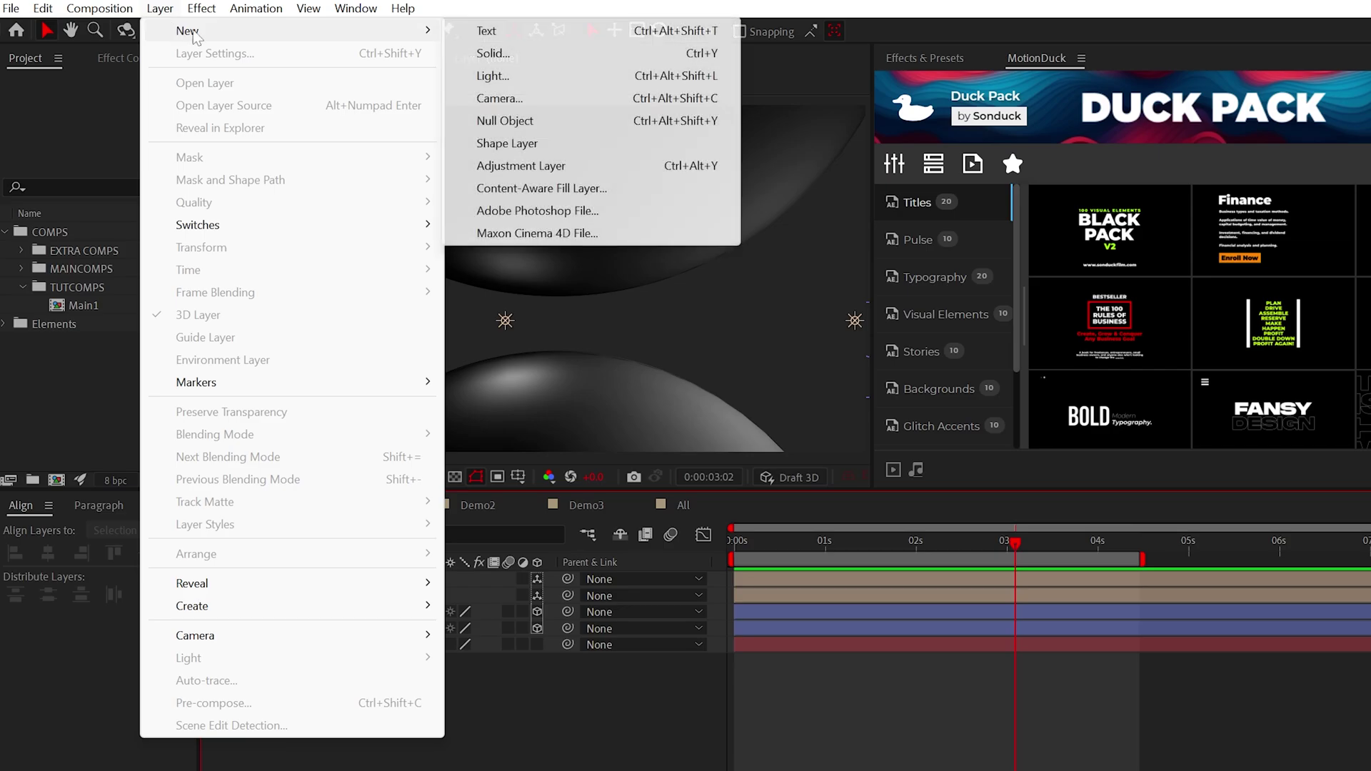
left_click(436, 148)
Apply Noise and Glow effects to the adjustment layer
left_click(202, 8)
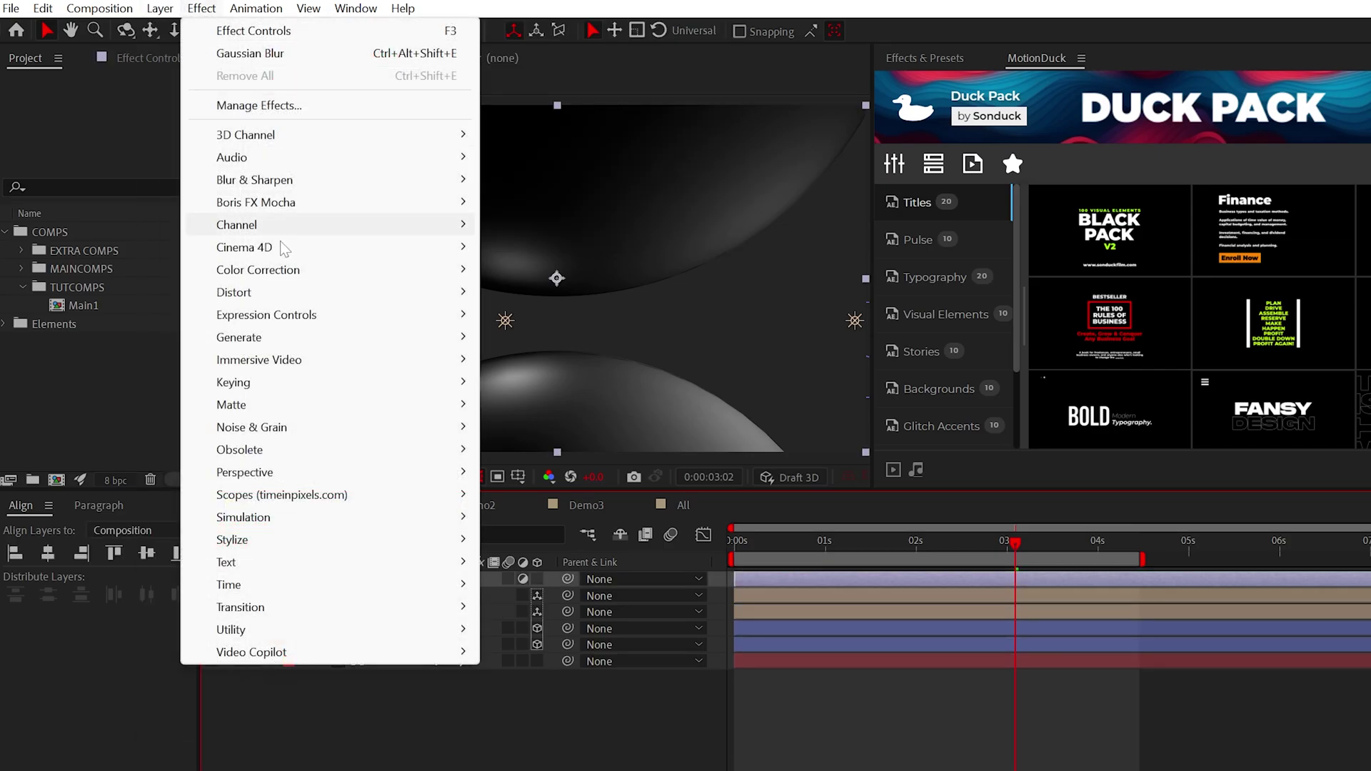
mouse_move(324, 434)
left_click(527, 561)
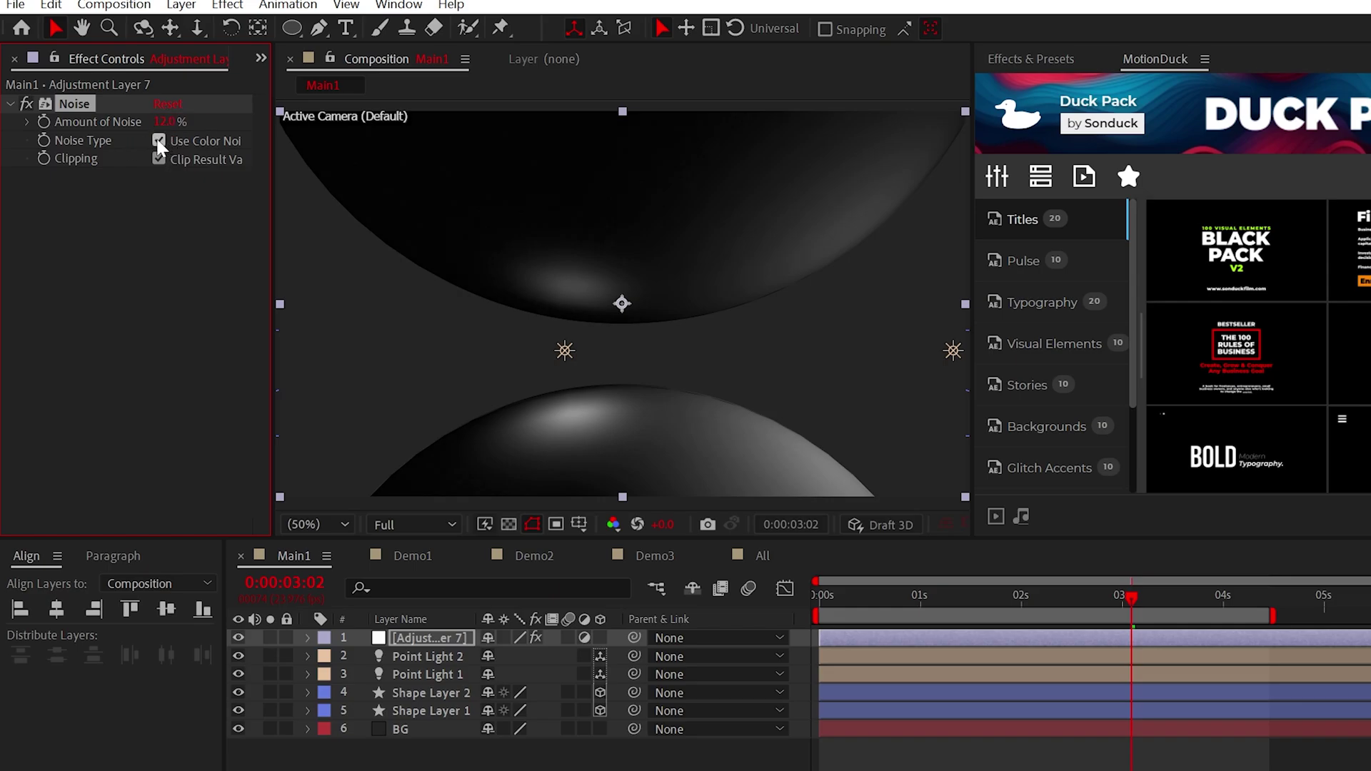
left_click(227, 4)
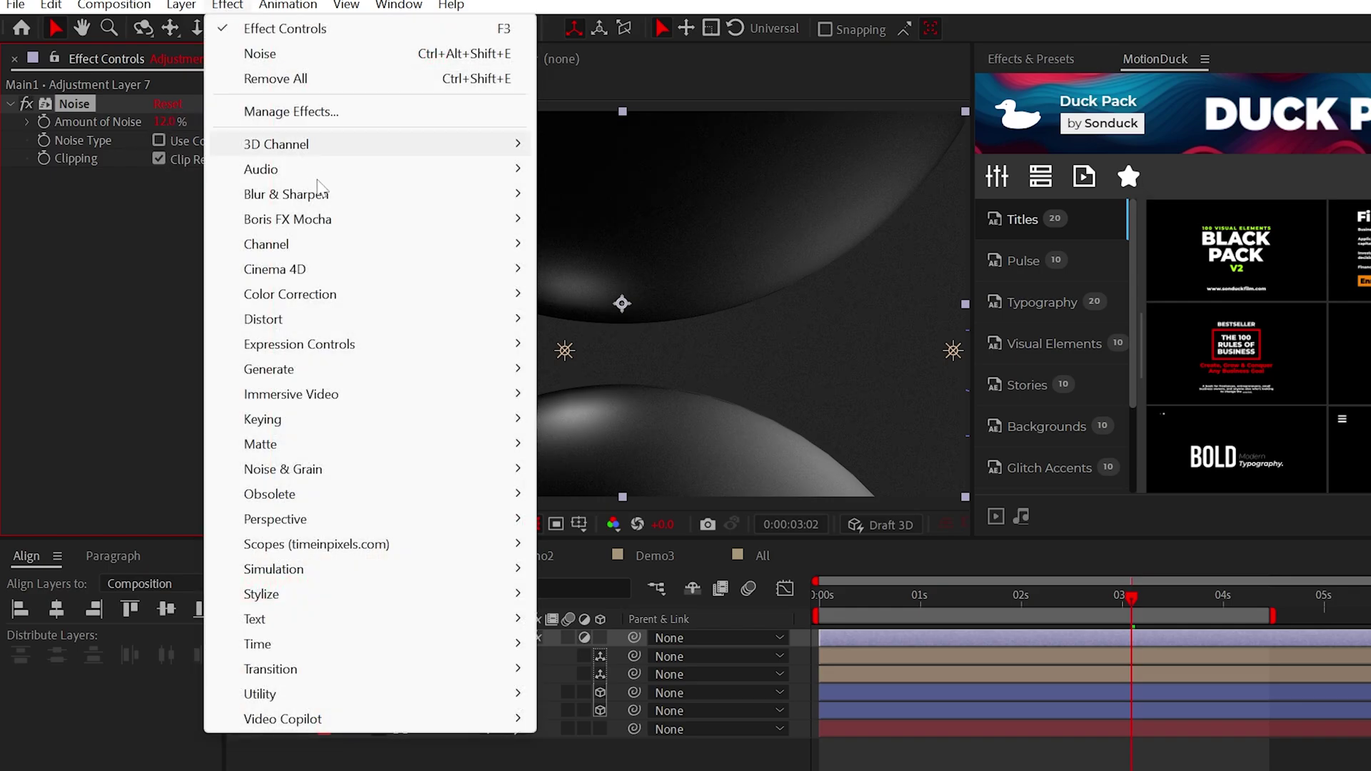
mouse_move(357, 594)
left_click(588, 459)
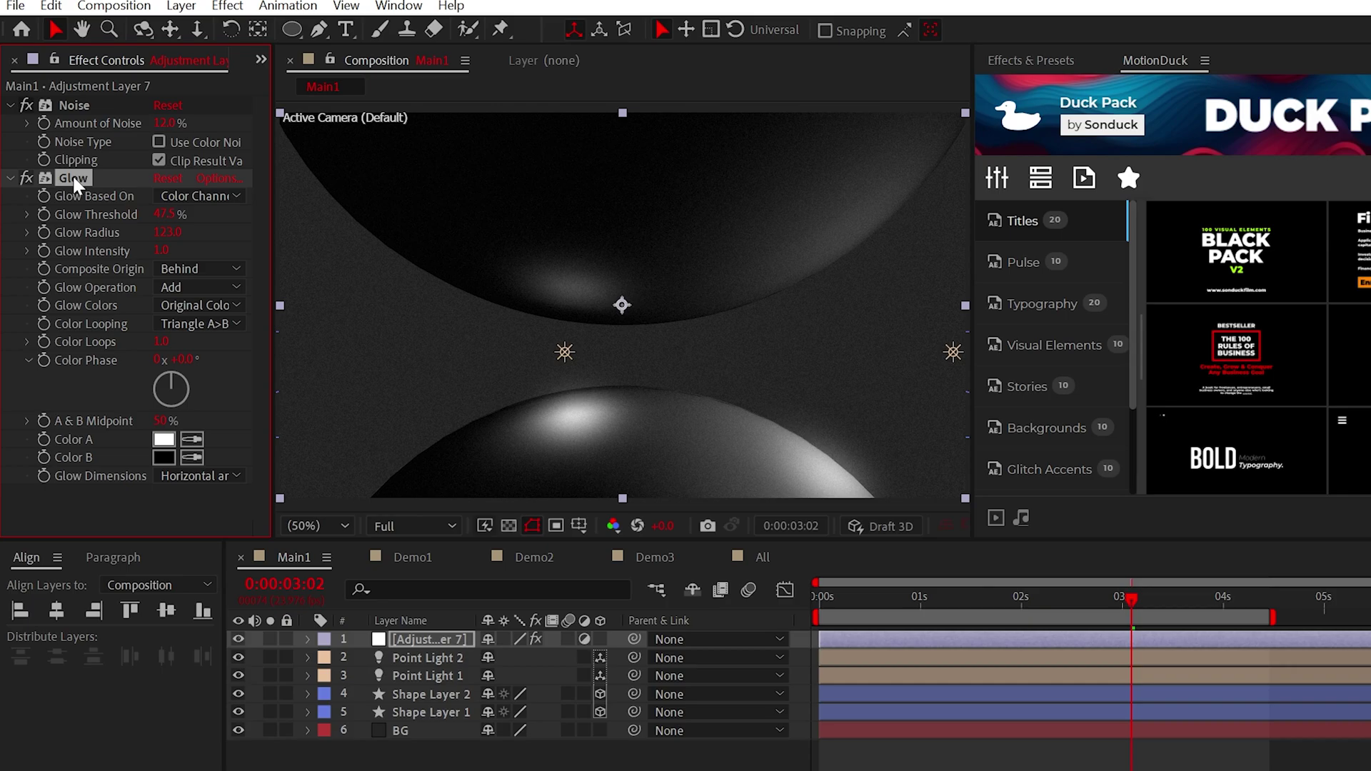
Duplicate the Glow as Glow 2 with radius 350 and threshold 60%
key("ctrl+d")
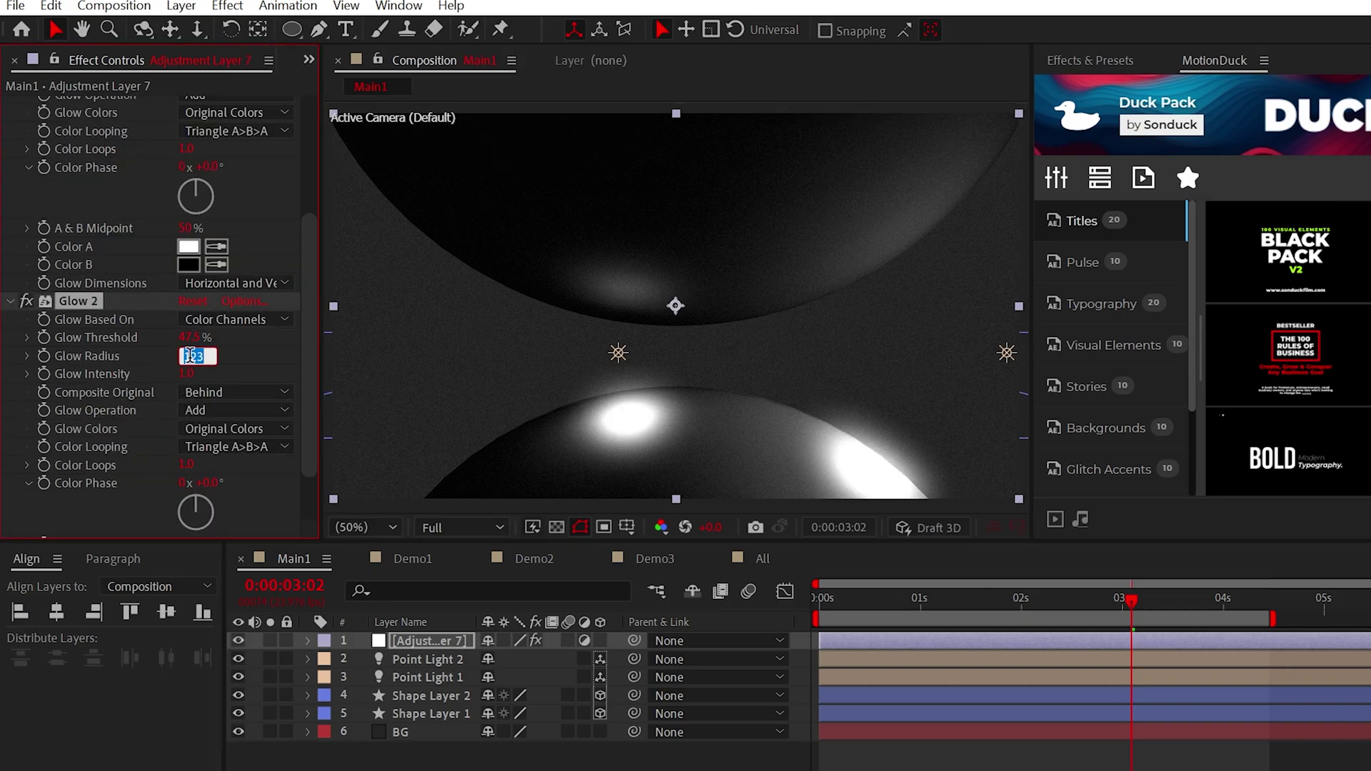
key("Return")
left_click_drag(191, 337, 231, 338)
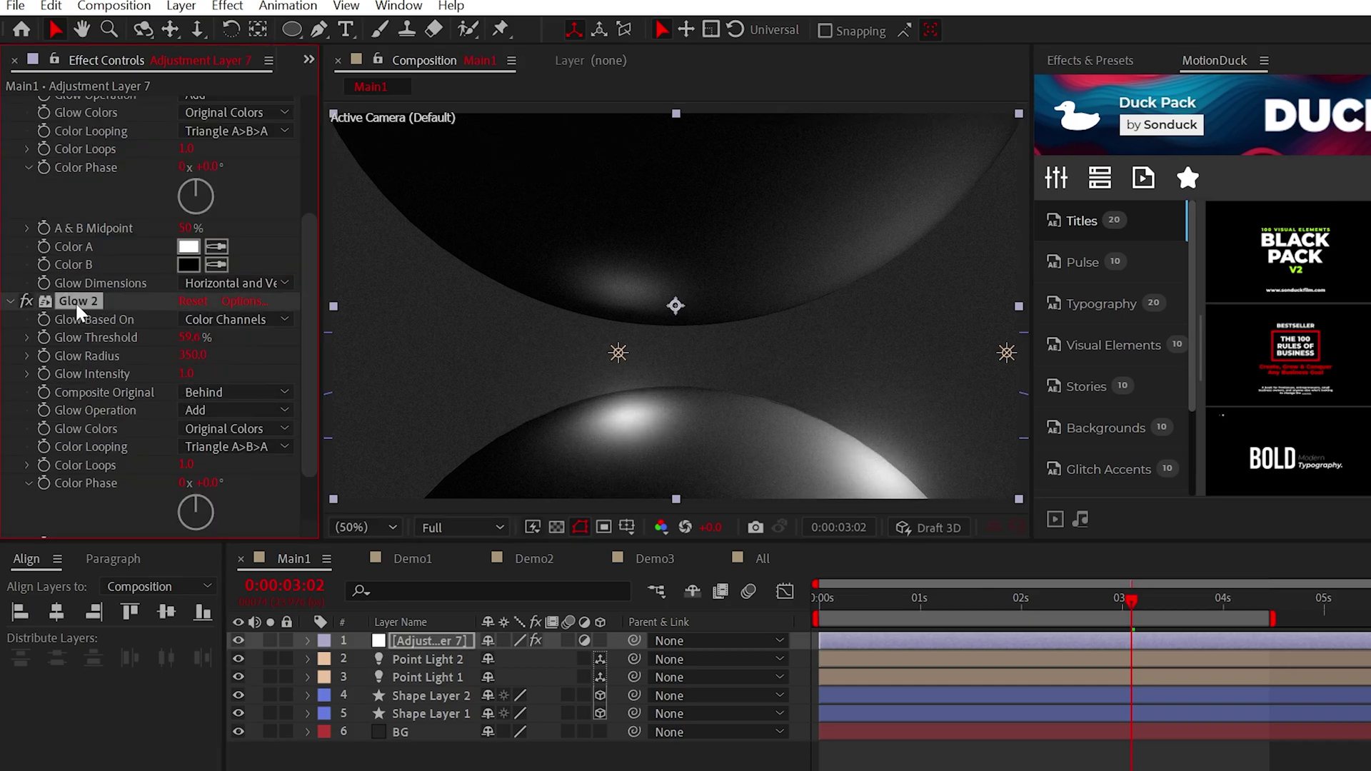
Duplicate Glow 2 into Glow 3 and set its radius to 550
scroll(76, 305, "down", 3)
left_click(10, 231)
left_click(10, 177)
left_click(9, 106)
left_click(95, 142)
key("ctrl+d")
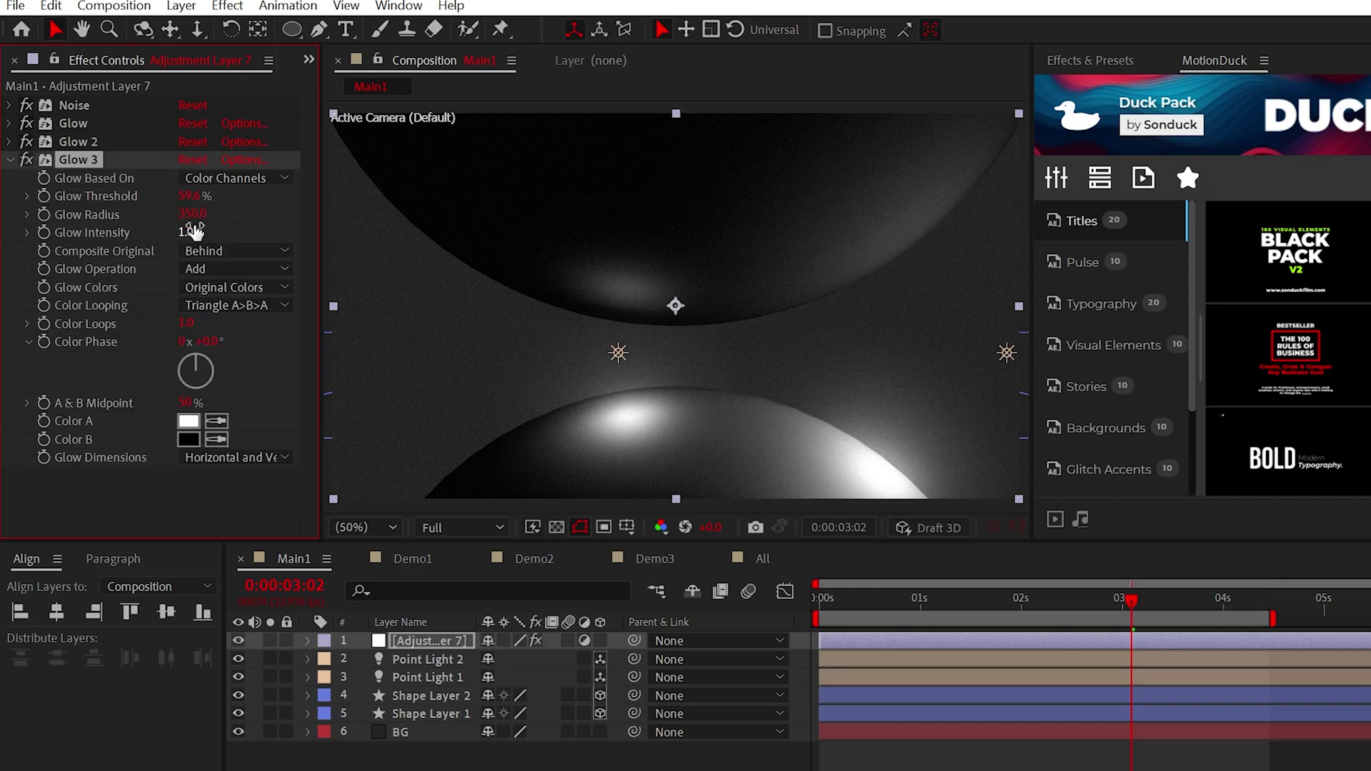
type("550")
left_click(160, 496)
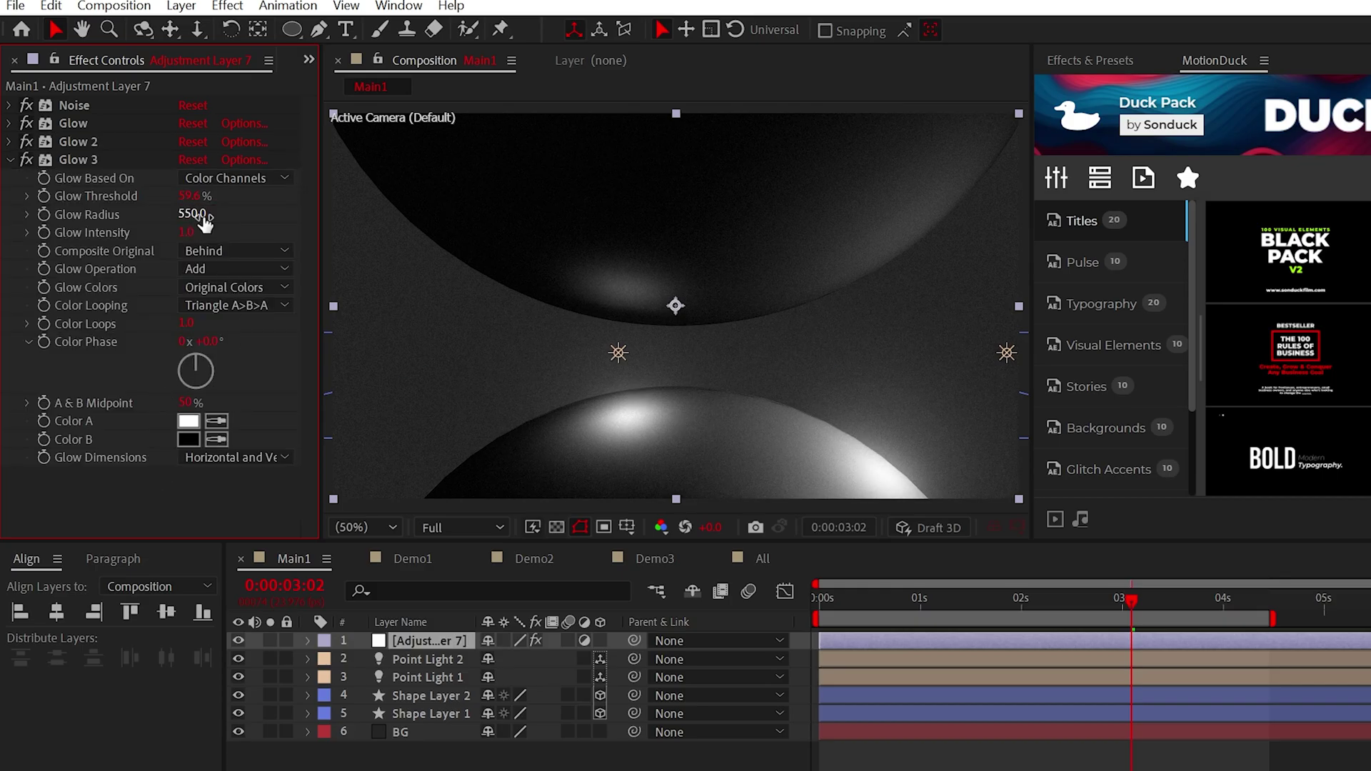
Drive Glow 3's radius with a wiggle(2,250) expression
key("e")
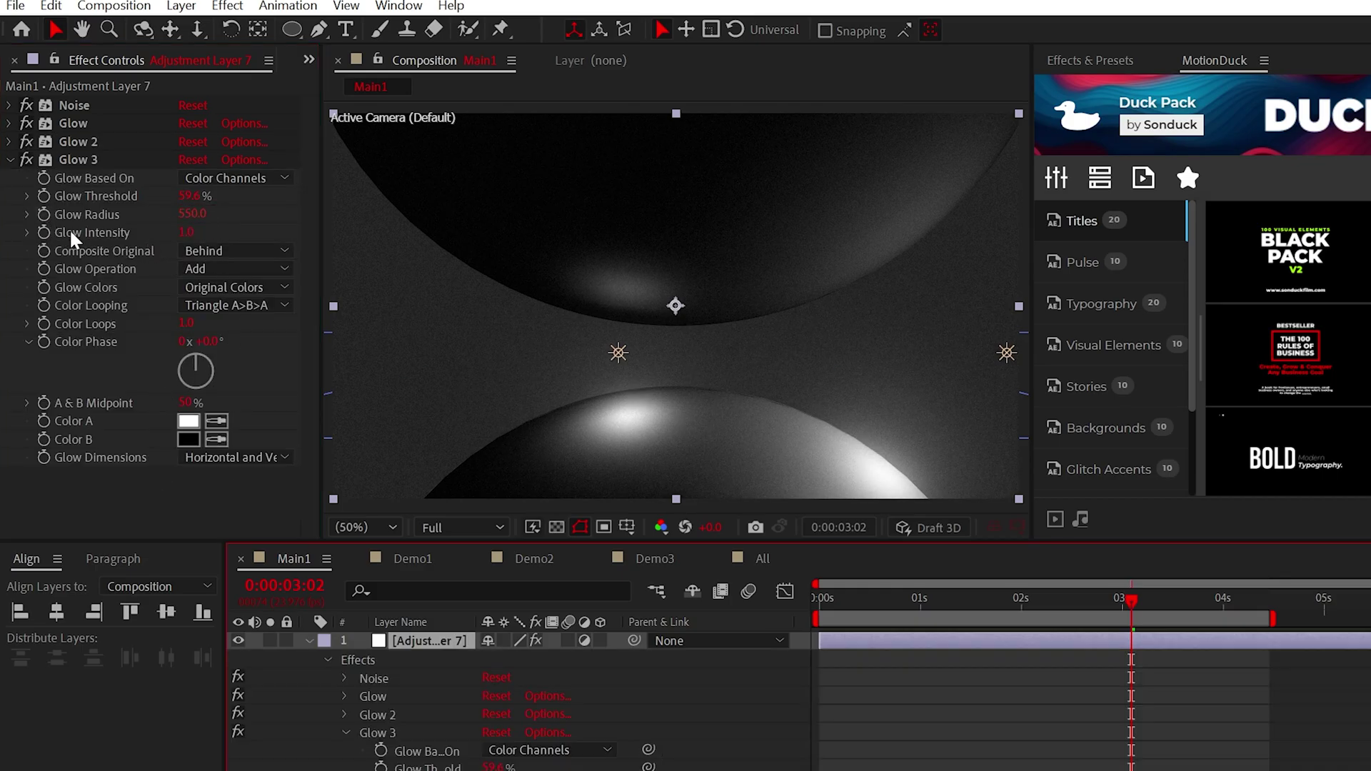
left_click(44, 215, "alt")
type("wiggl")
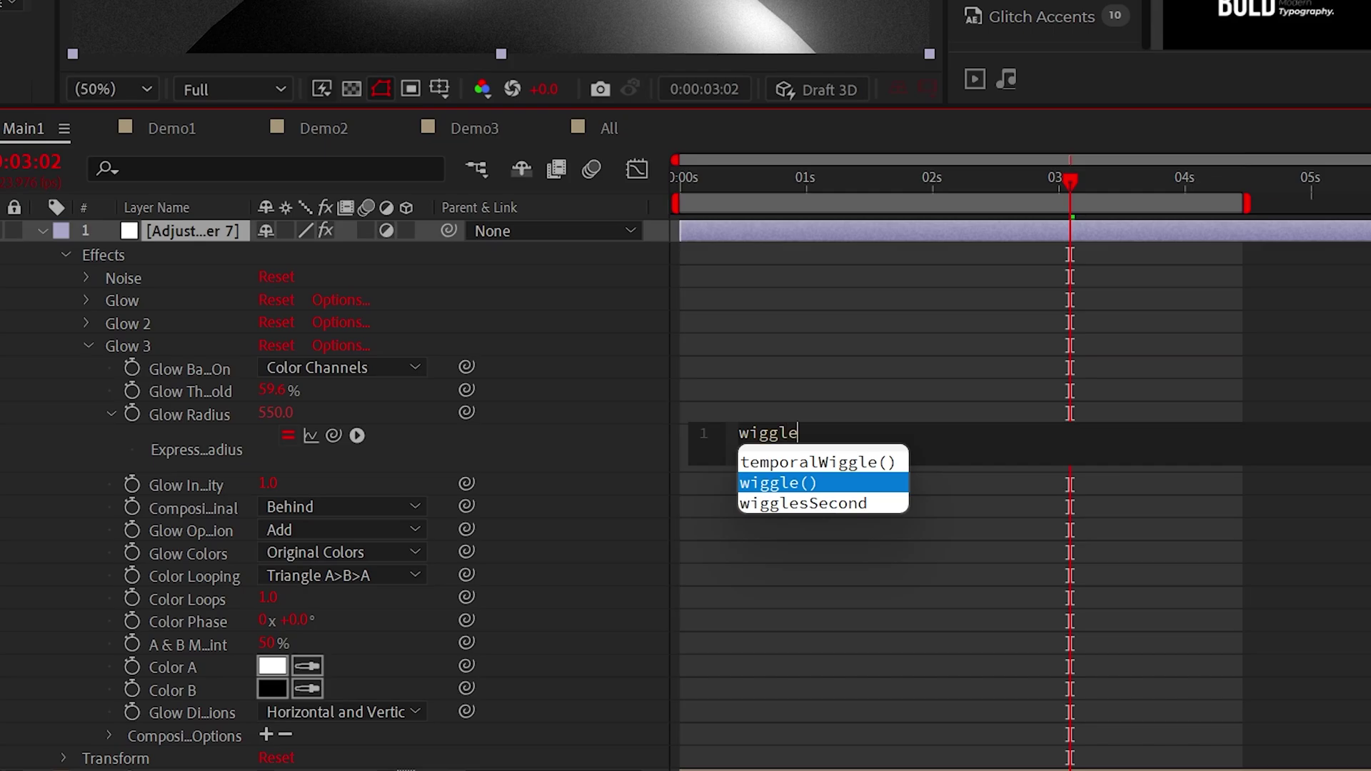
type("e")
key("Return")
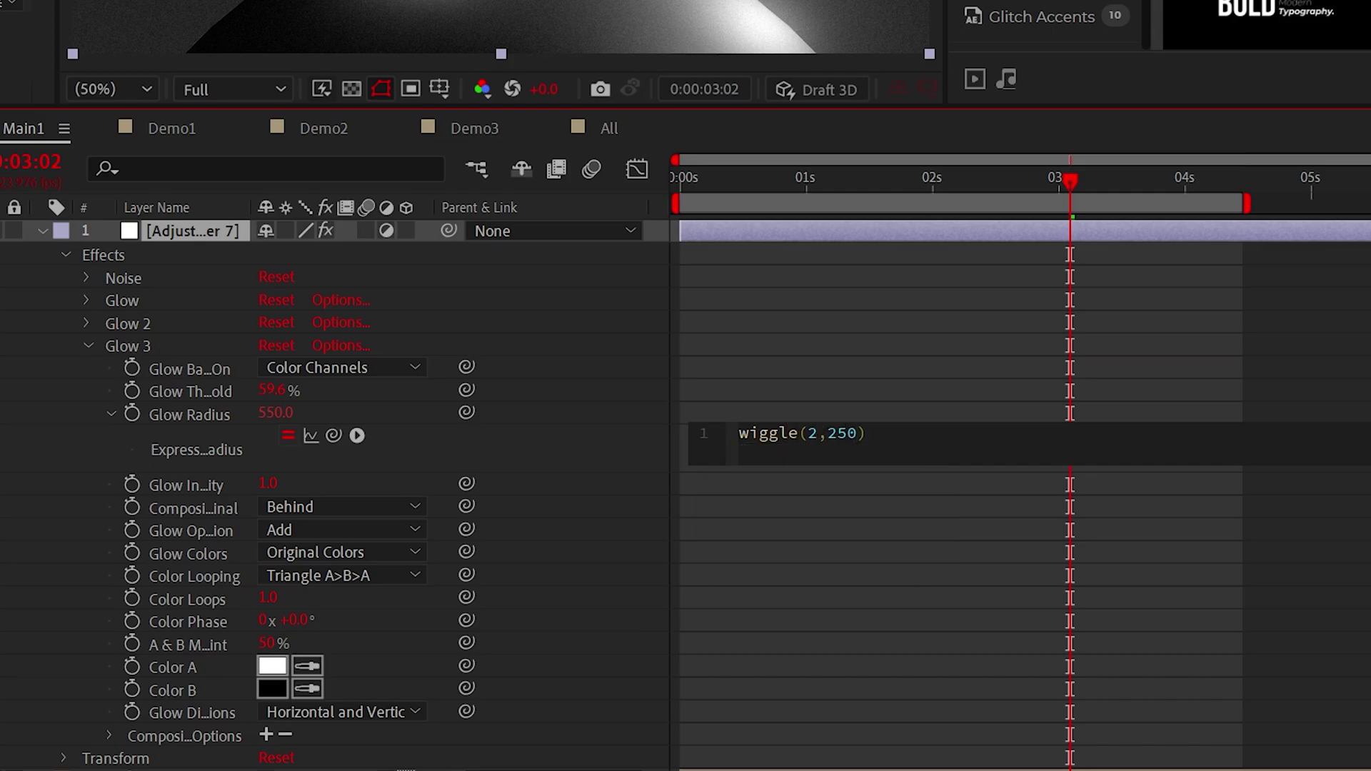
left_click(769, 320)
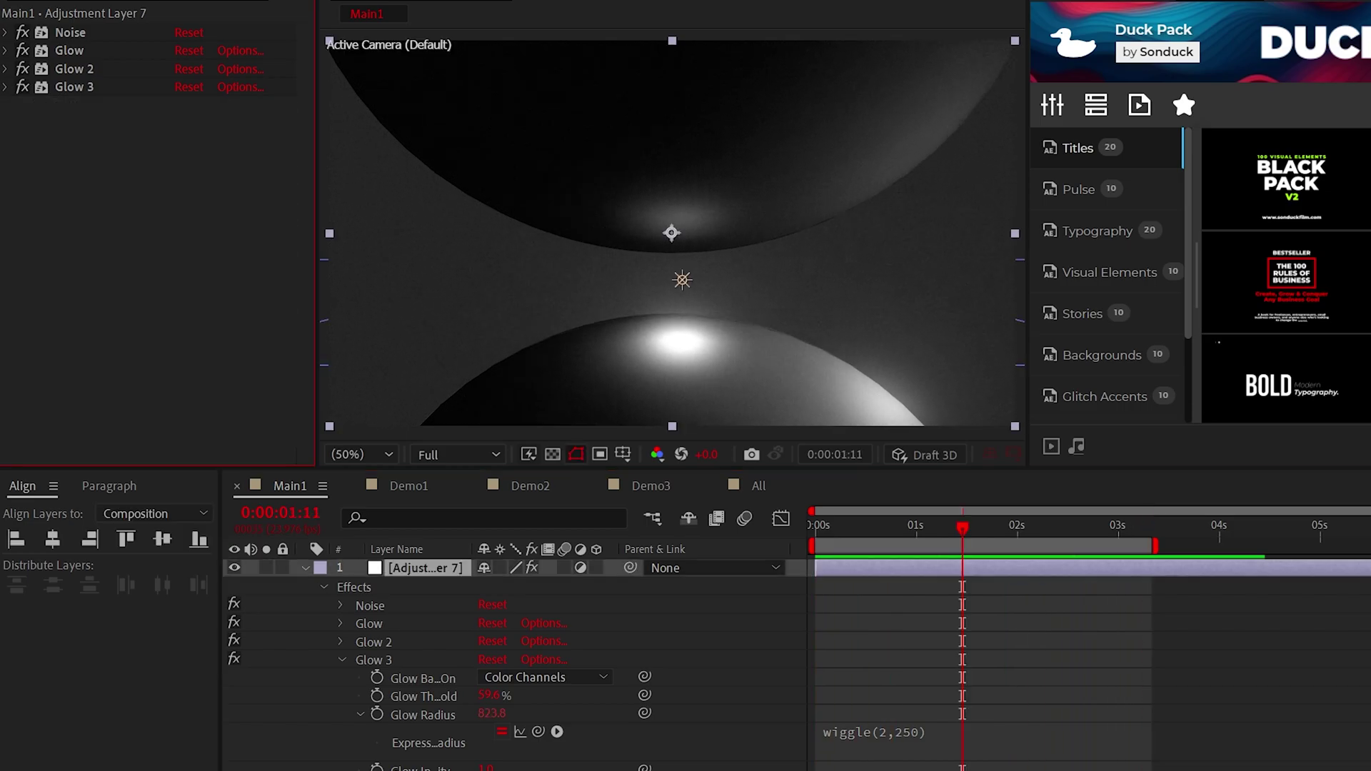
Add a Posterize effect at Level 10 to the adjustment layer
left_click(223, 10)
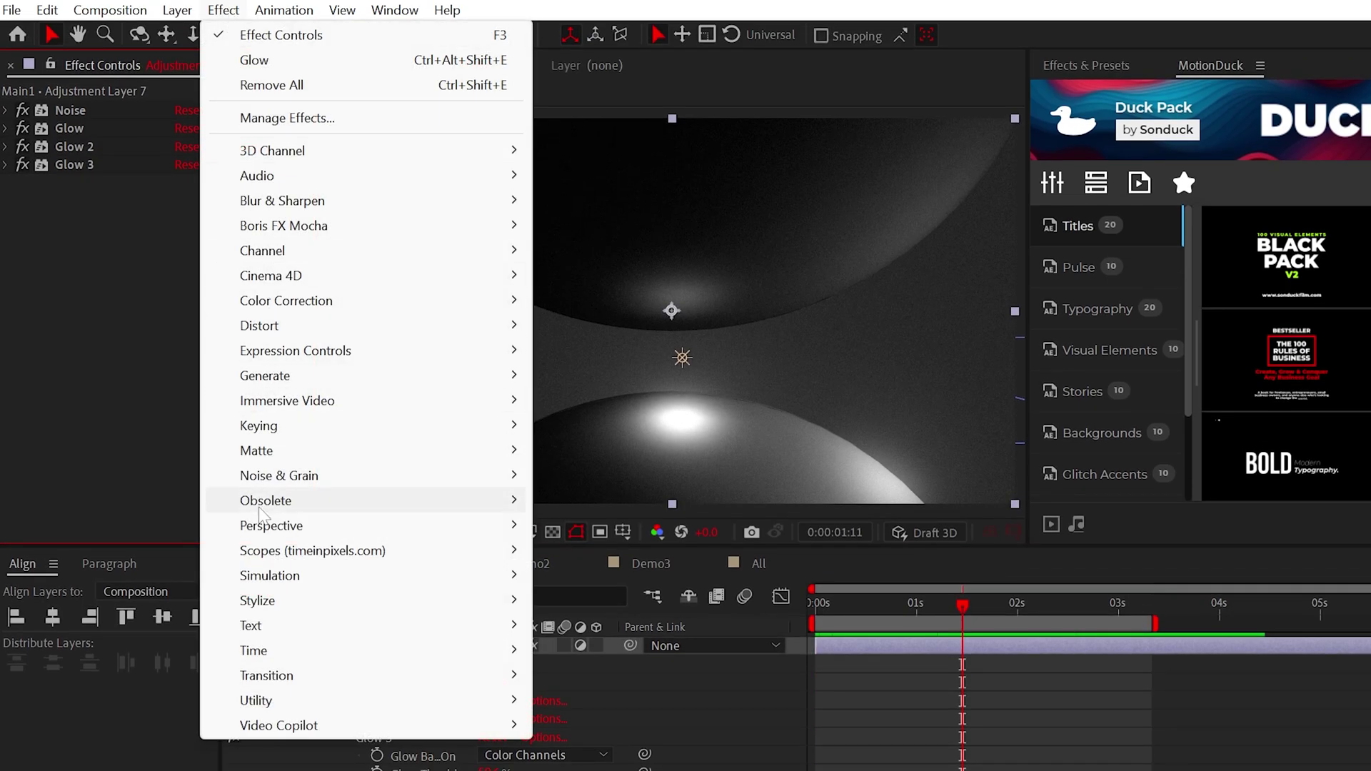
mouse_move(510, 600)
left_click(596, 489)
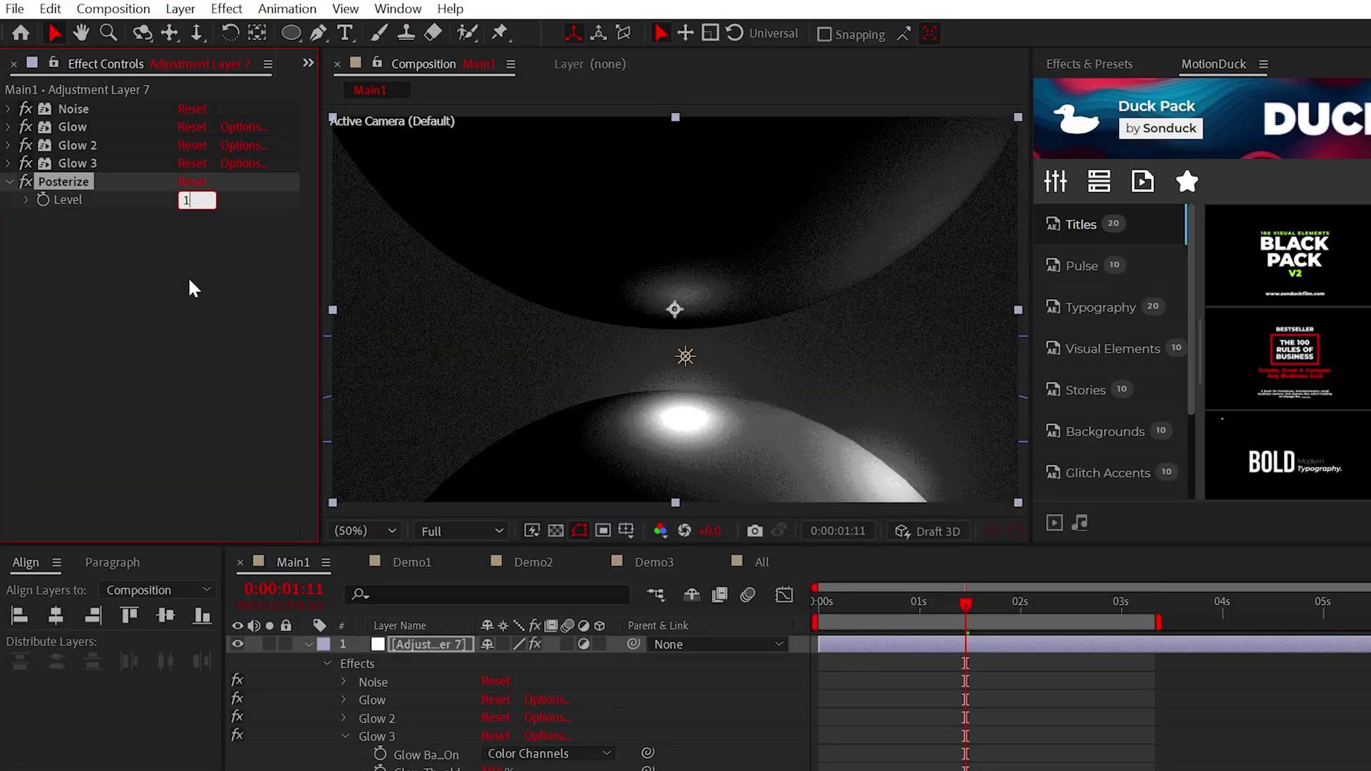
left_click(190, 317)
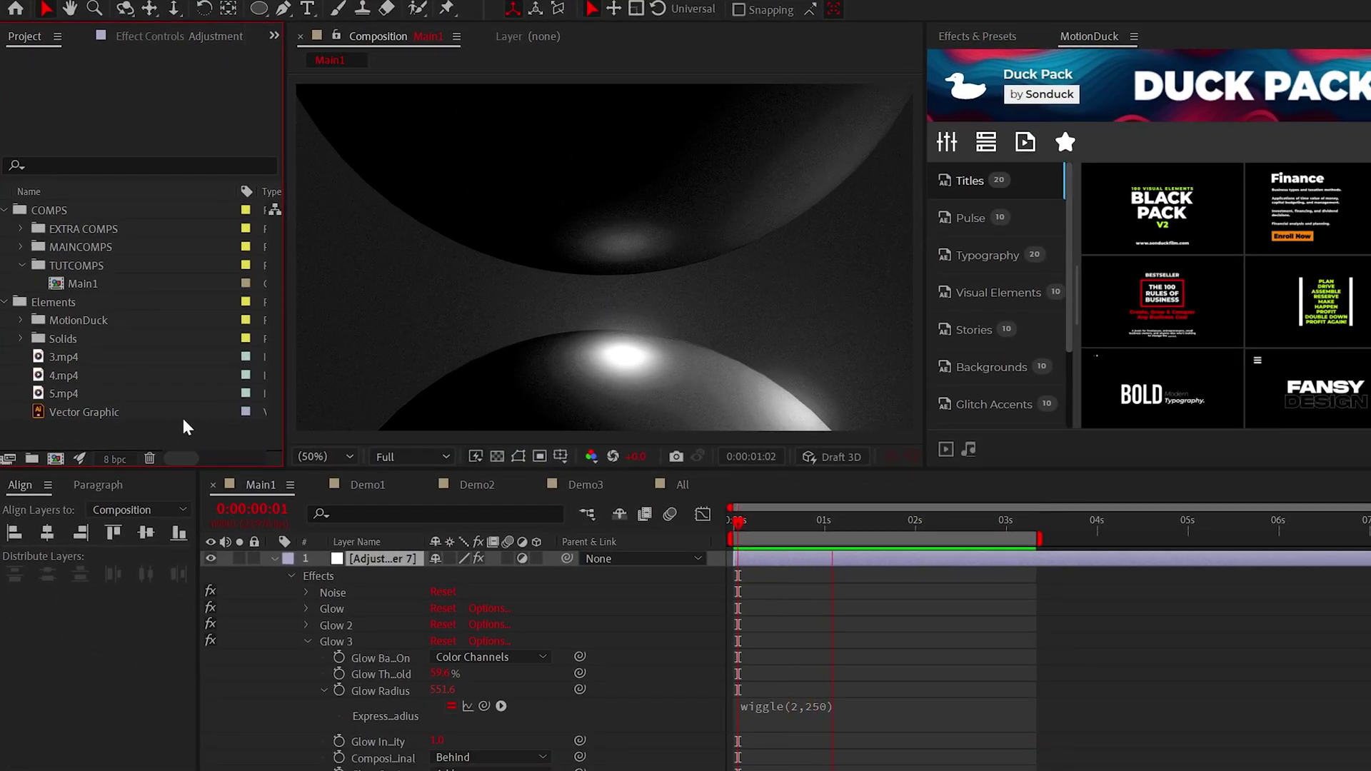
Add the Vector Graphic silhouette figure to Main1 and show two views side by side
left_click(67, 439)
left_click_drag(320, 567, 323, 565)
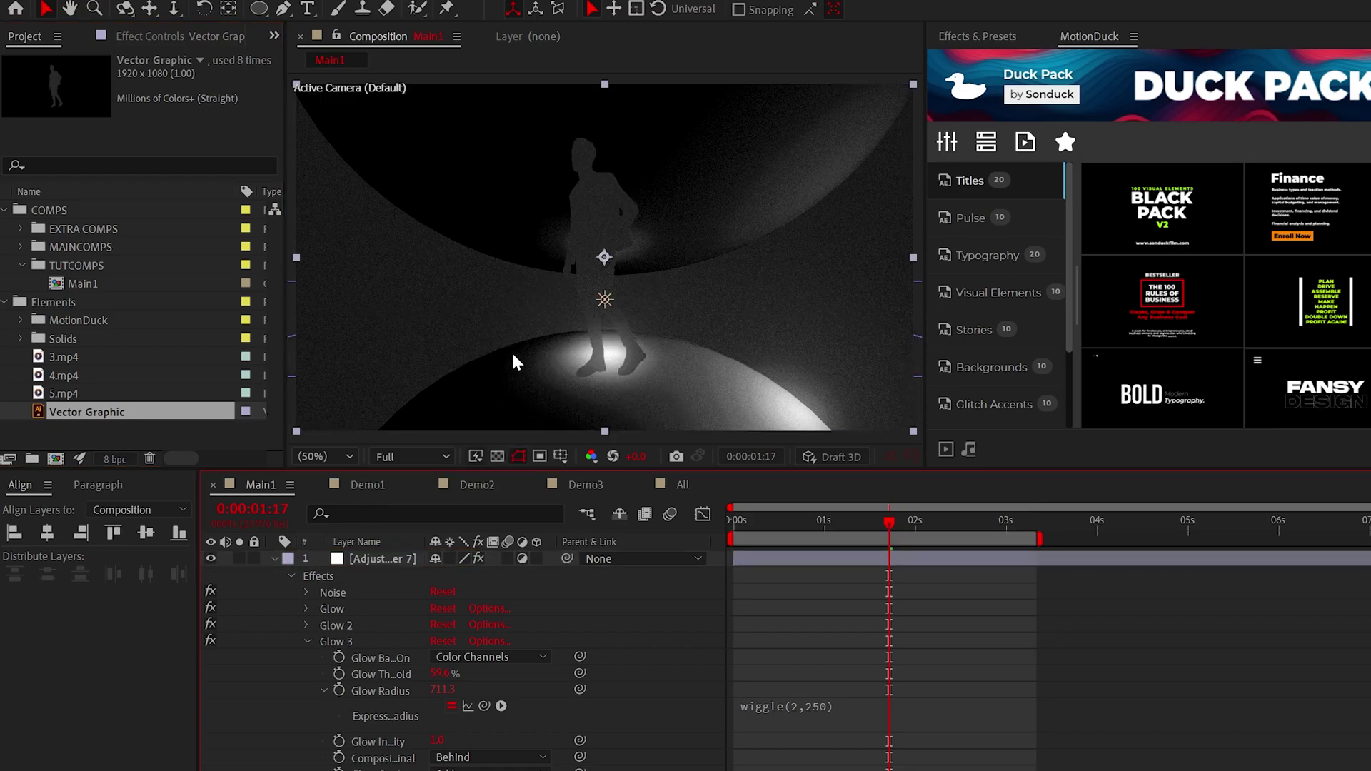
left_click_drag(924, 276, 1126, 276)
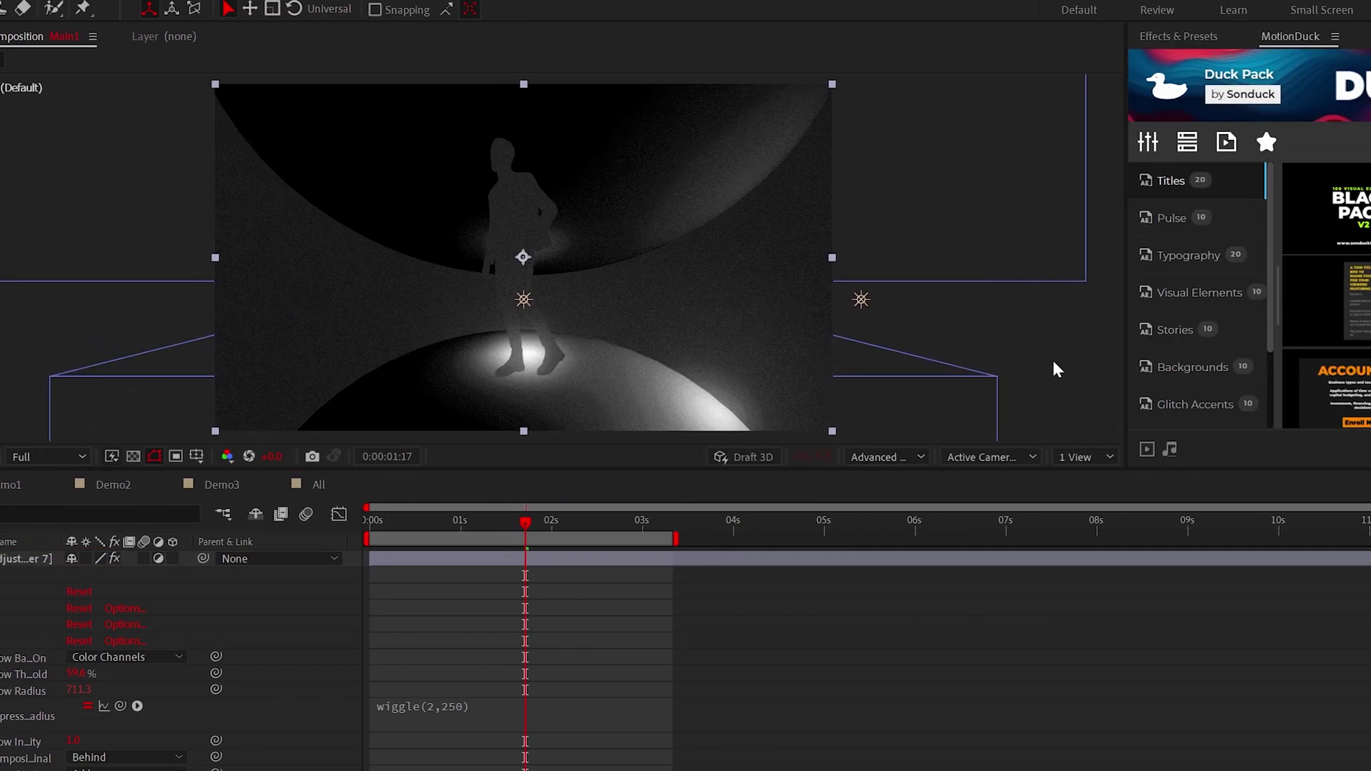
left_click(1081, 498)
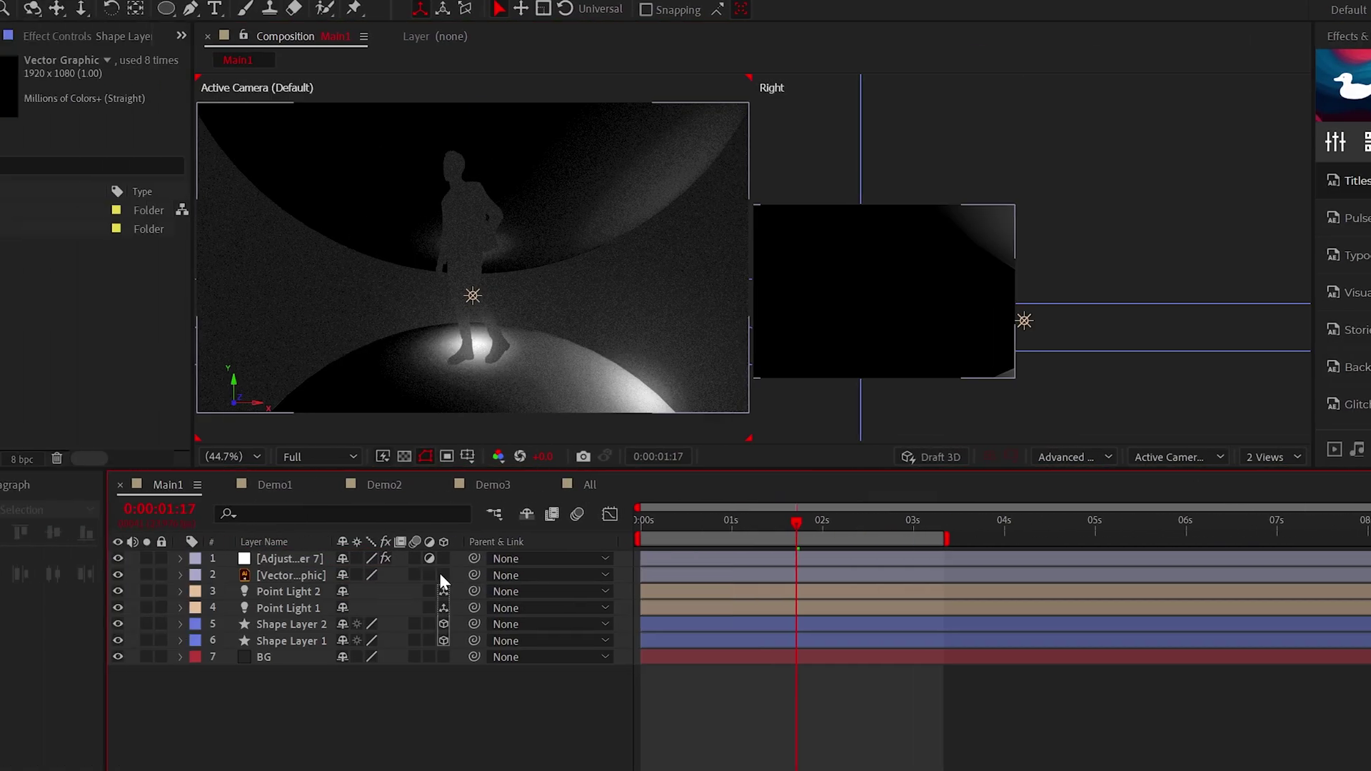
Push the figure back to Z 790 and shrink it to about 36%
left_click(299, 579)
key("p")
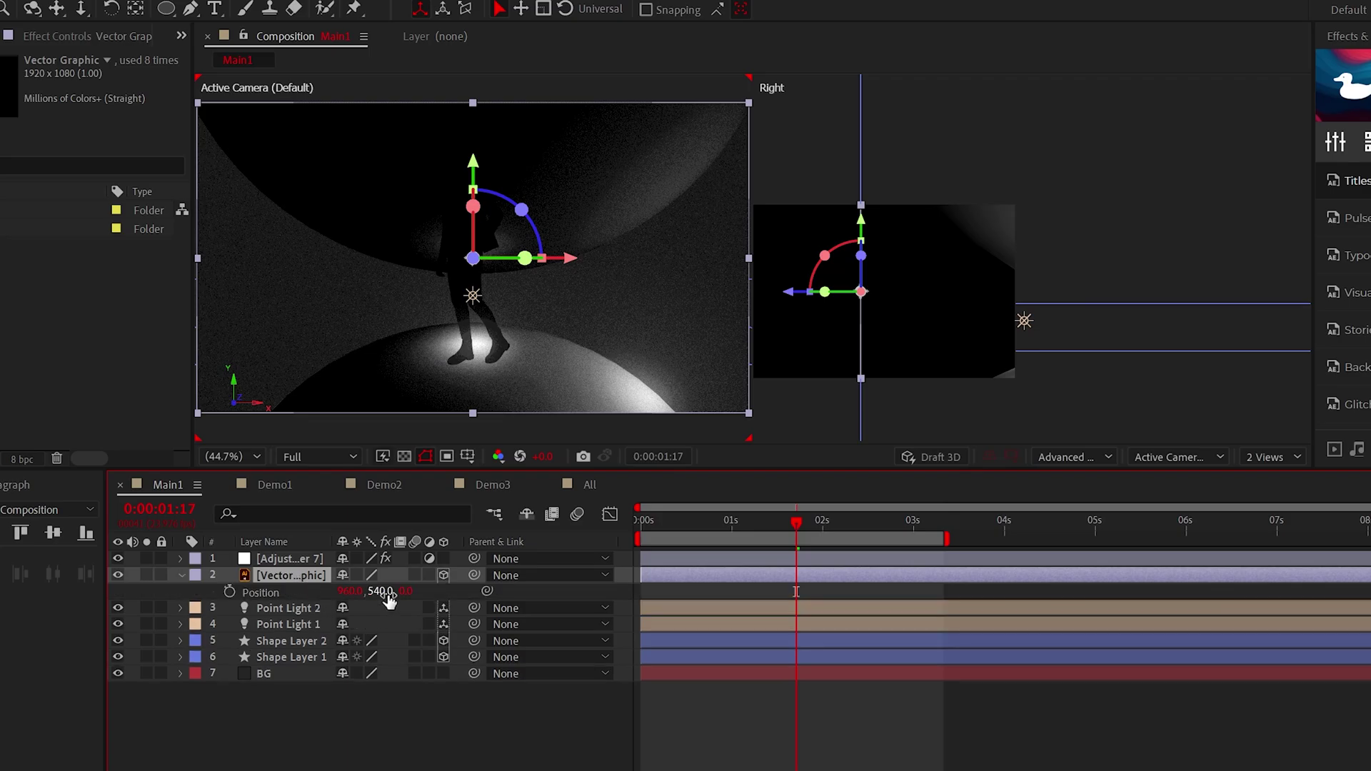
left_click_drag(401, 591, 520, 599)
left_click_drag(371, 591, 613, 592)
key("p")
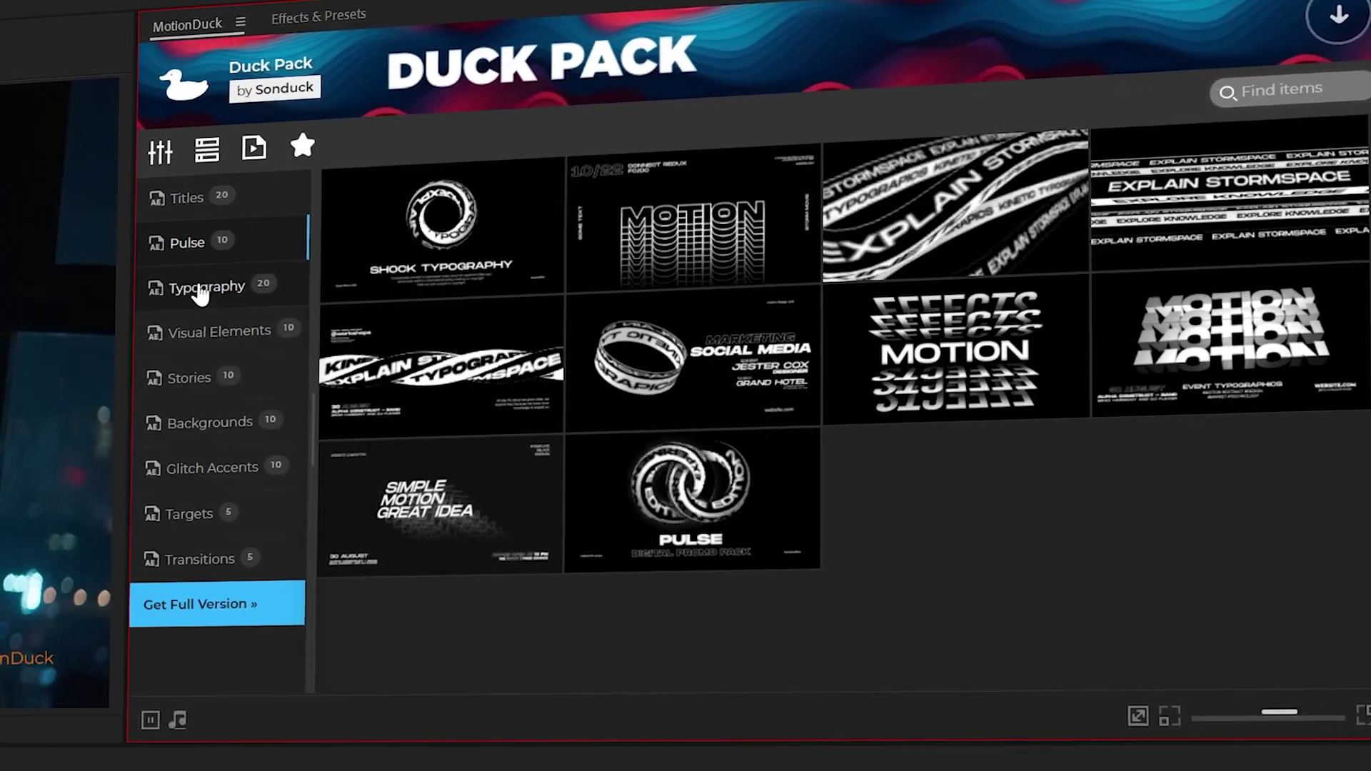
Browse the Titles templates under Typography in the Duck Pack panel
left_click(214, 287)
left_click(190, 198)
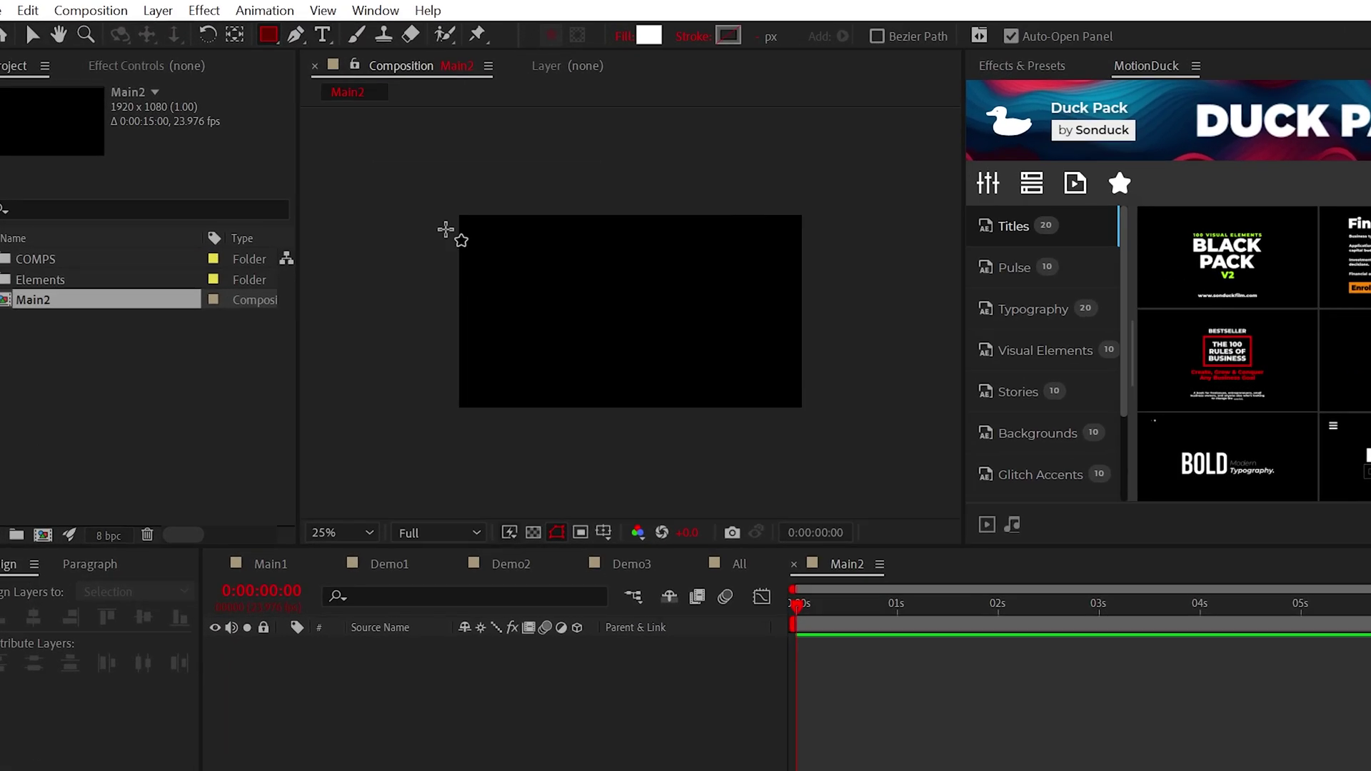
Draw a full-frame white rectangle and a tall narrow doorway rectangle, ordering Rectangle 2 below Rectangle 1
left_click_drag(446, 207, 813, 405)
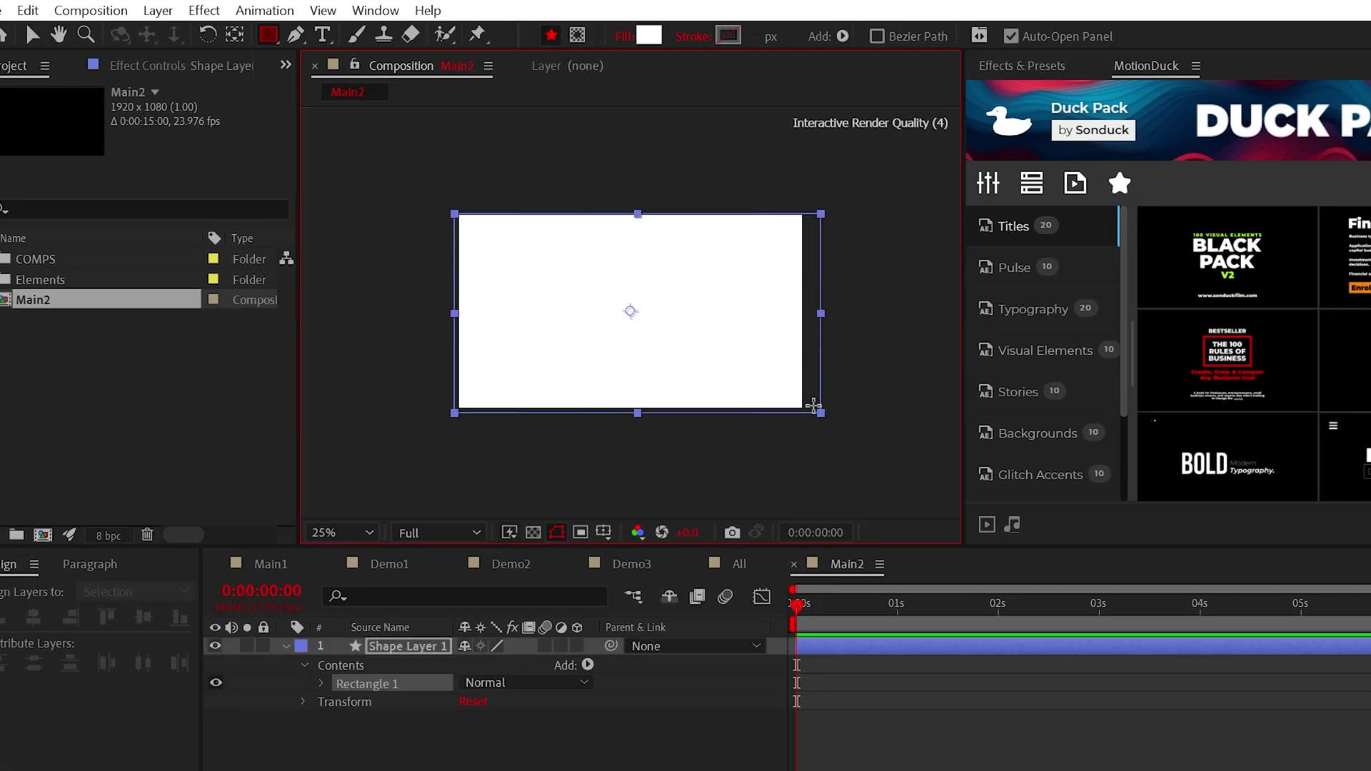
left_click(338, 532)
left_click(340, 558)
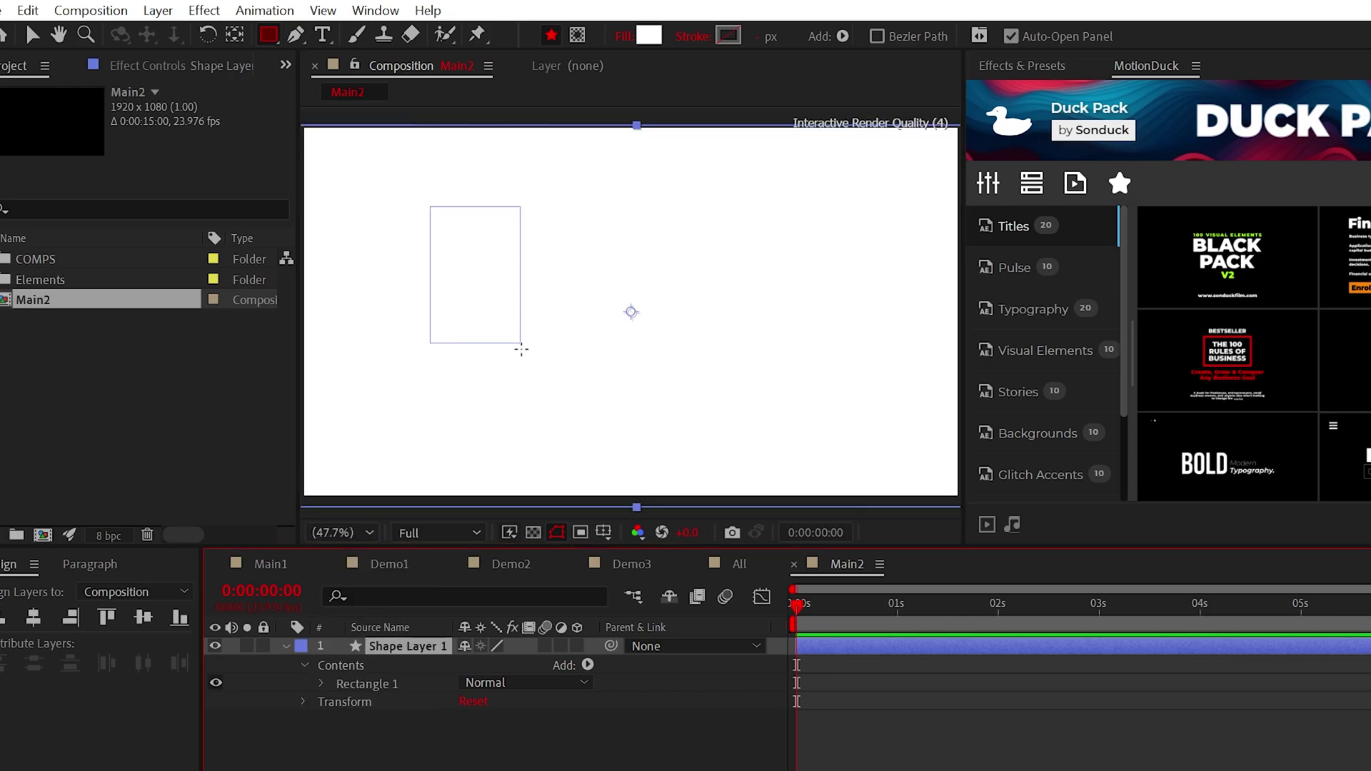
left_click_drag(520, 350, 517, 385)
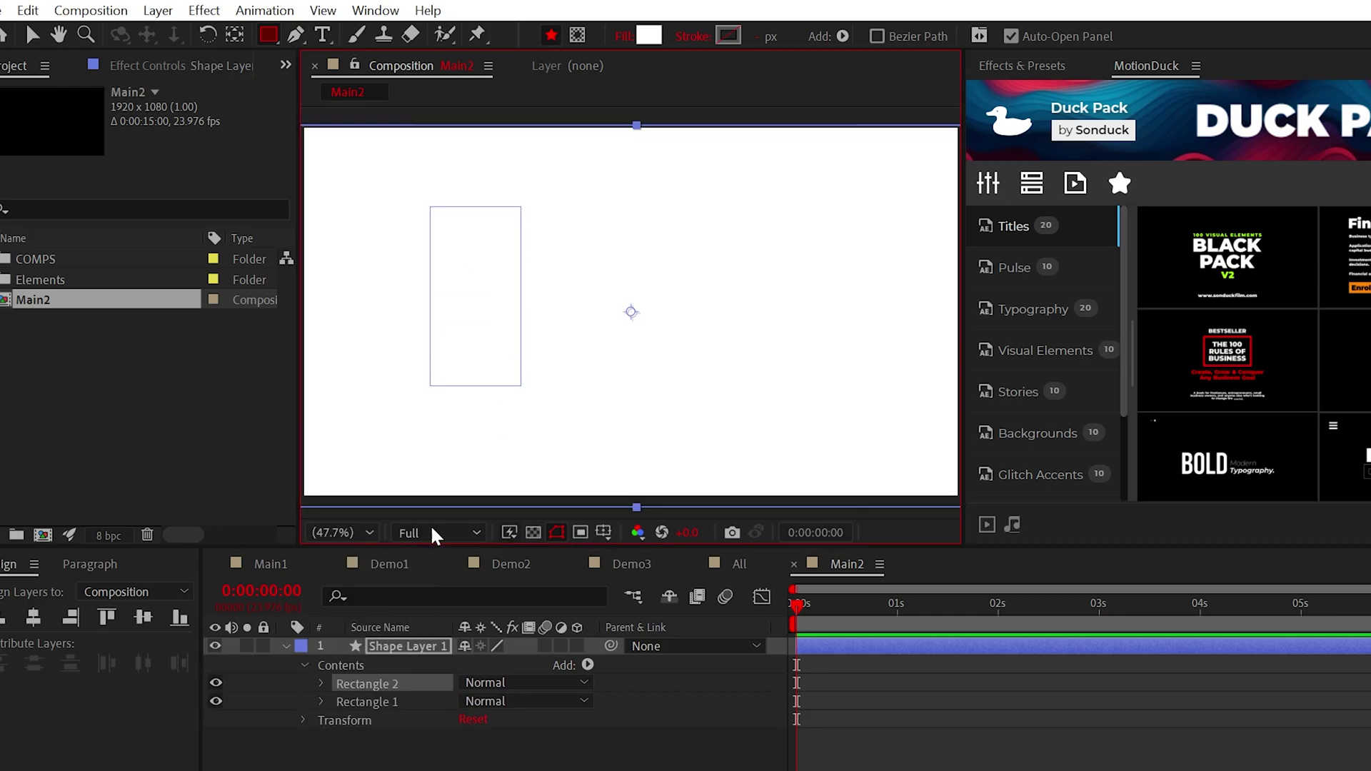
left_click_drag(374, 710, 373, 717)
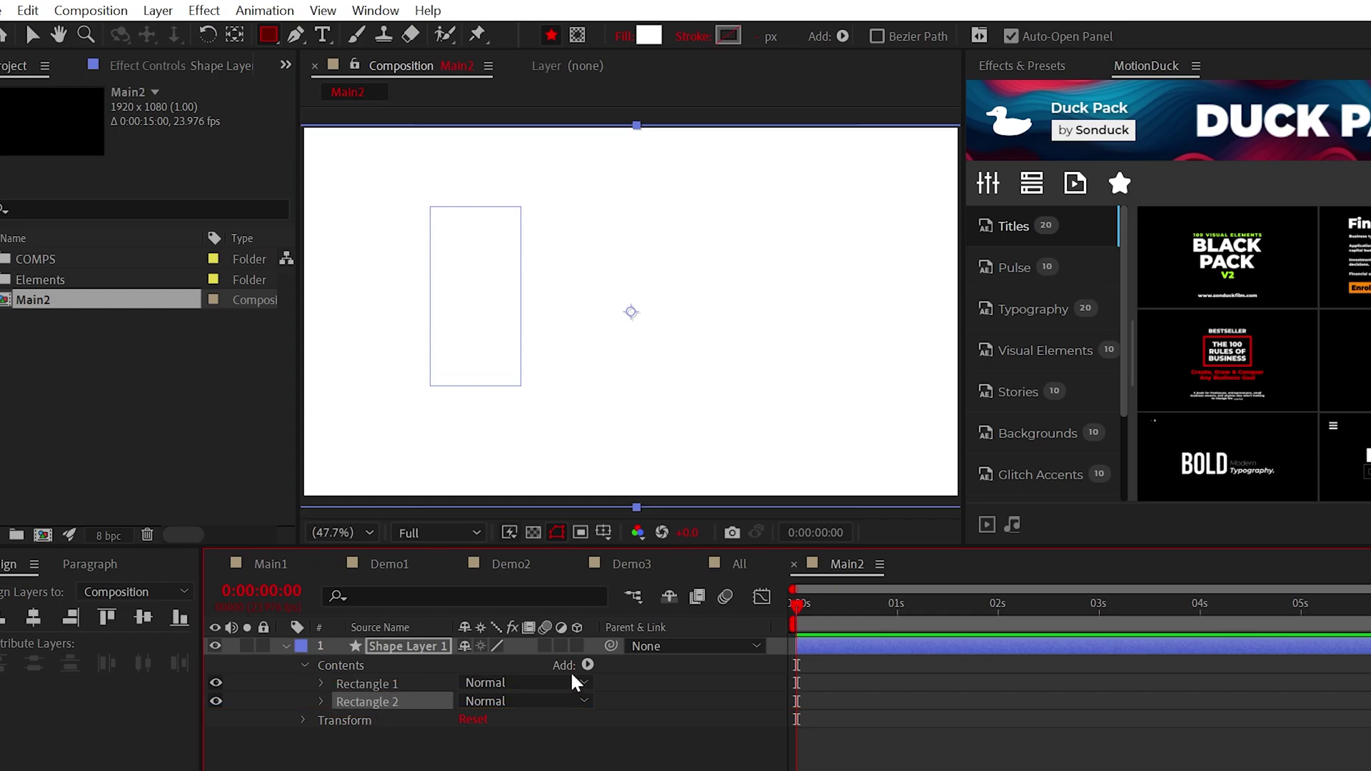
Add Merge Paths set to Subtract to cut the doorway out of the wall
left_click(588, 664)
left_click(587, 665)
left_click(587, 664)
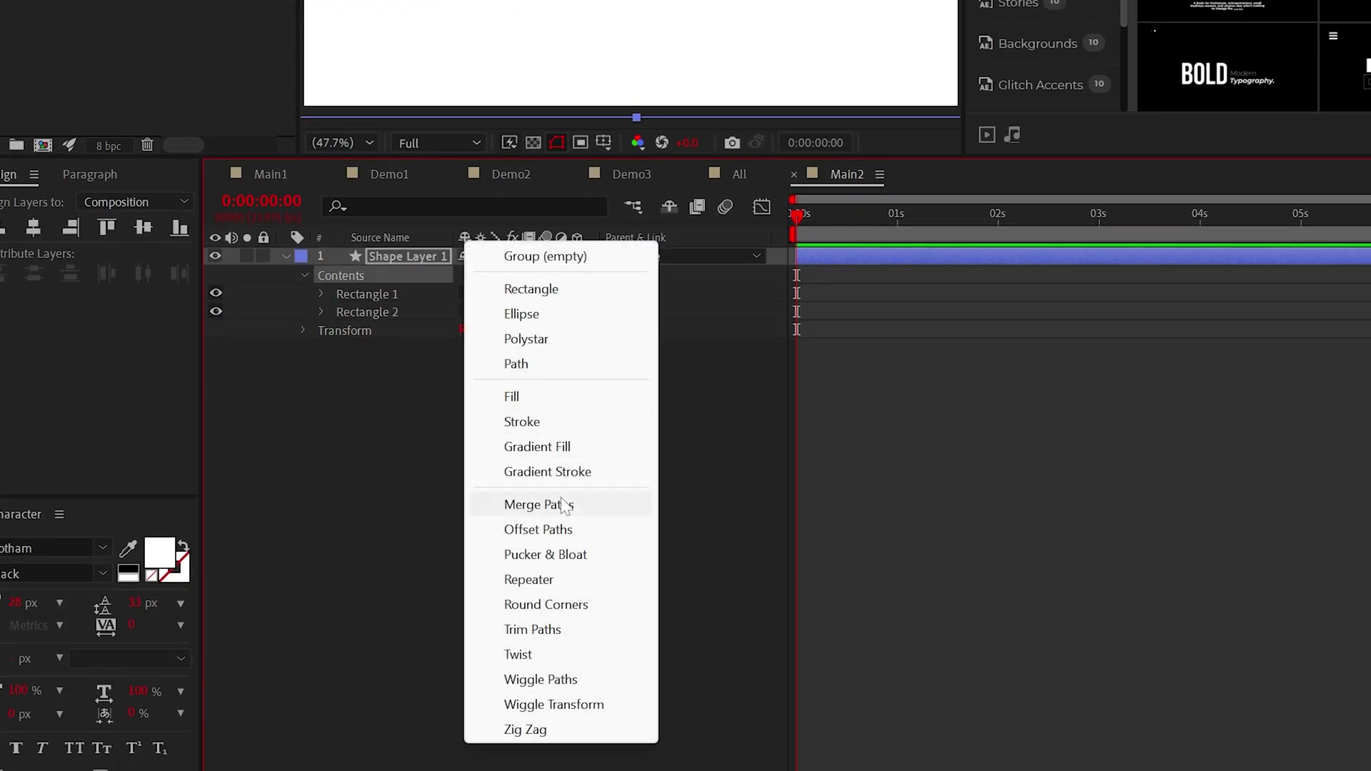
left_click(562, 505)
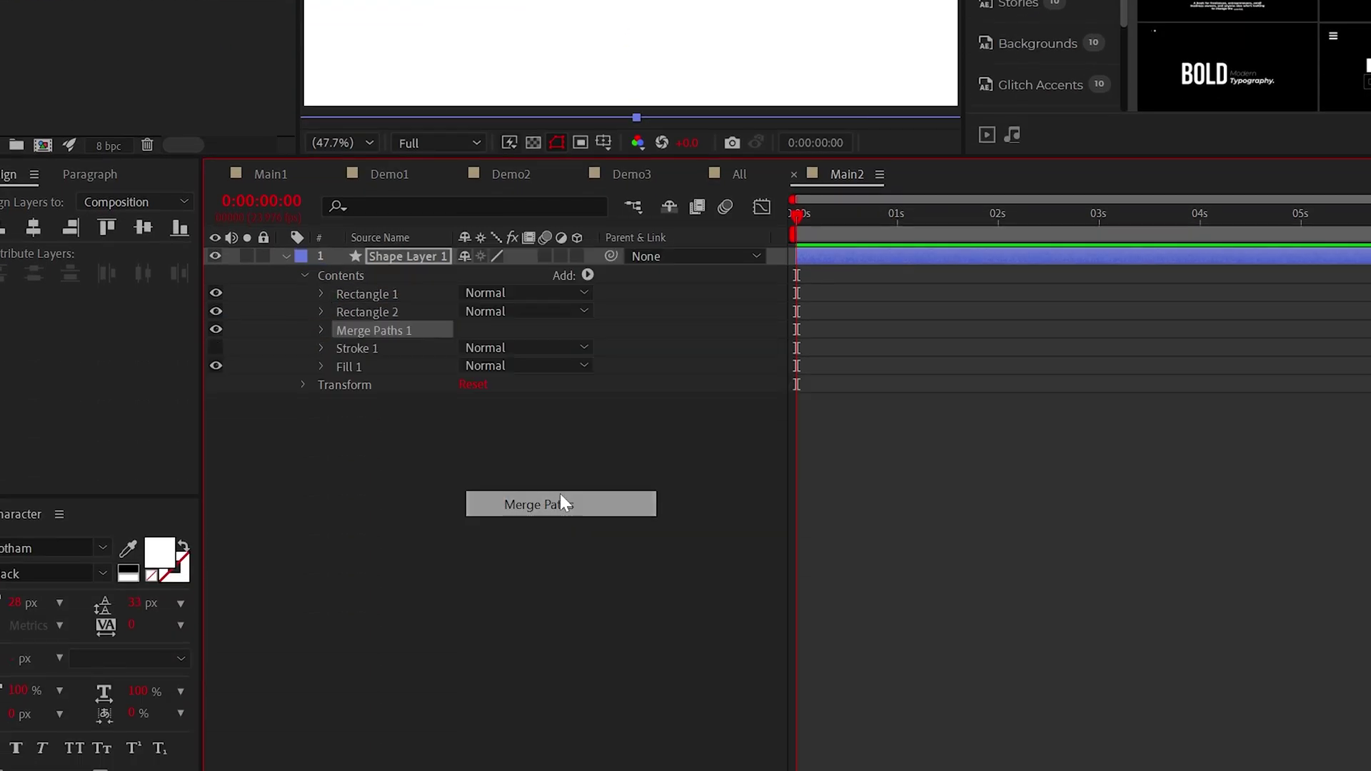
left_click(322, 329)
left_click(507, 347)
left_click(525, 417)
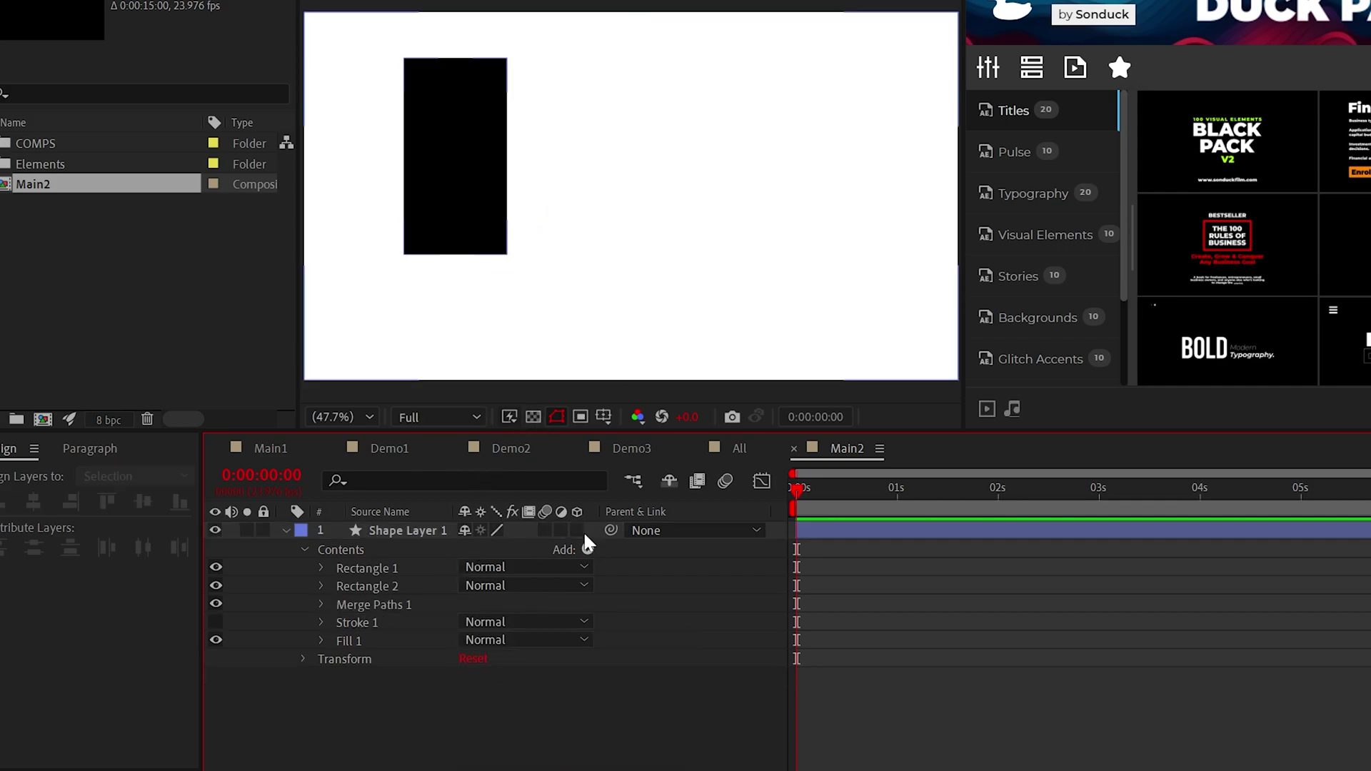
Make the wall shape 3D with an extrusion depth of 20 and orbit to check it
left_click(577, 530)
left_click(303, 586)
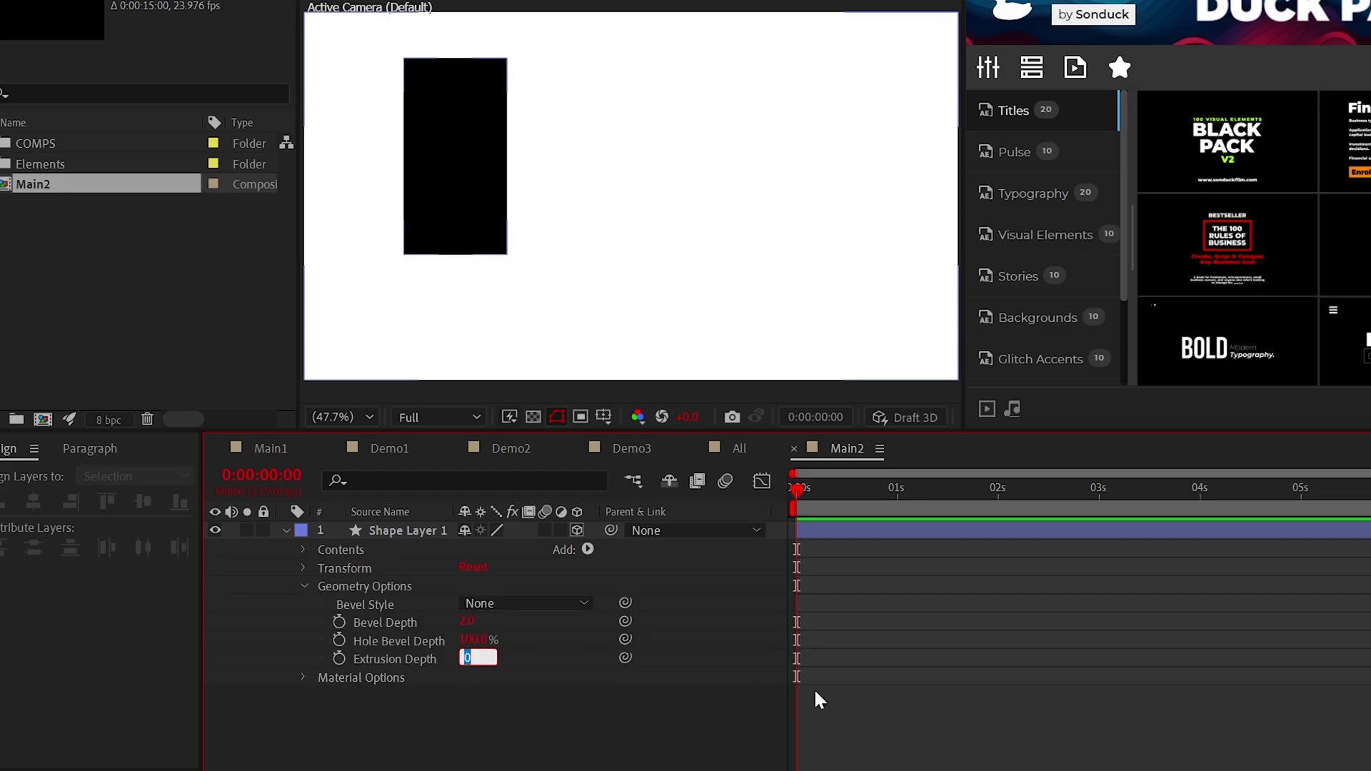
type("20")
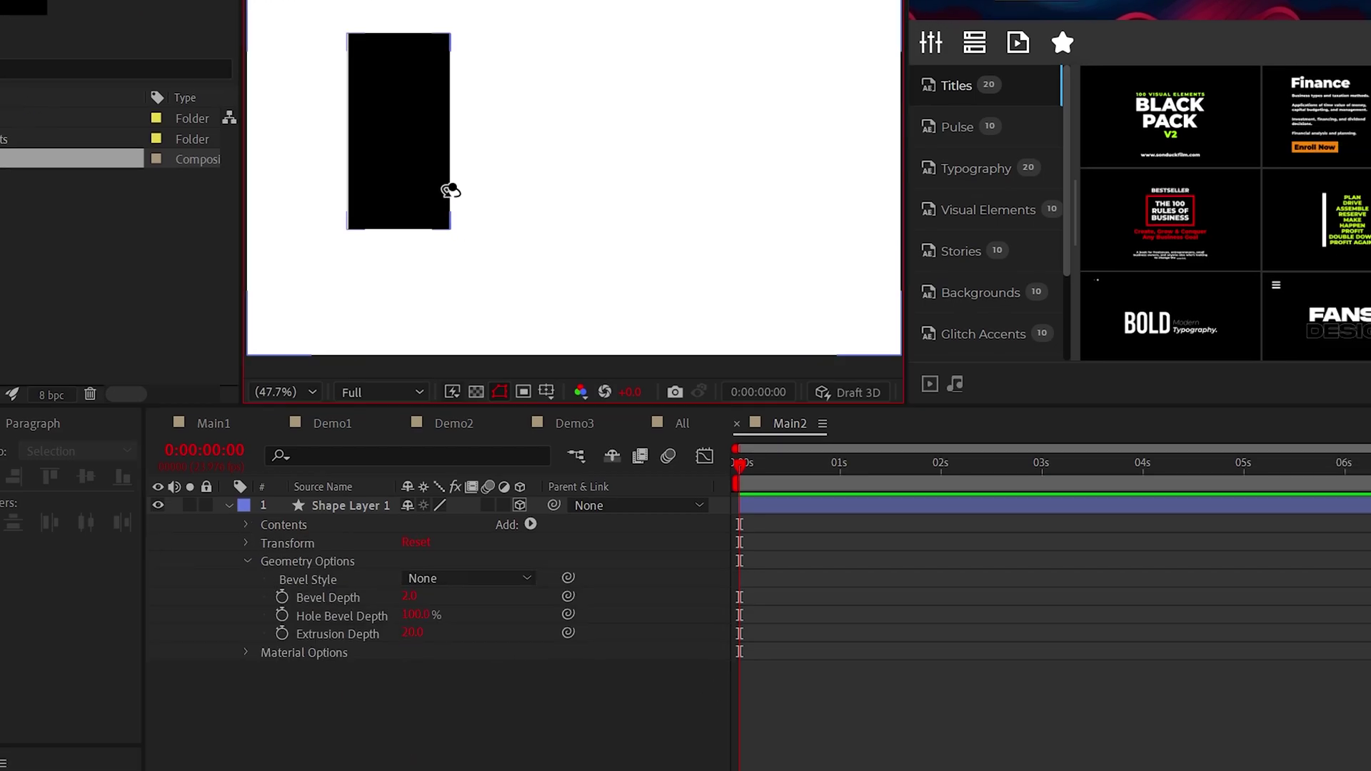
left_click_drag(450, 190, 347, 184)
Create a new solid layer named Floor
left_click(130, 5)
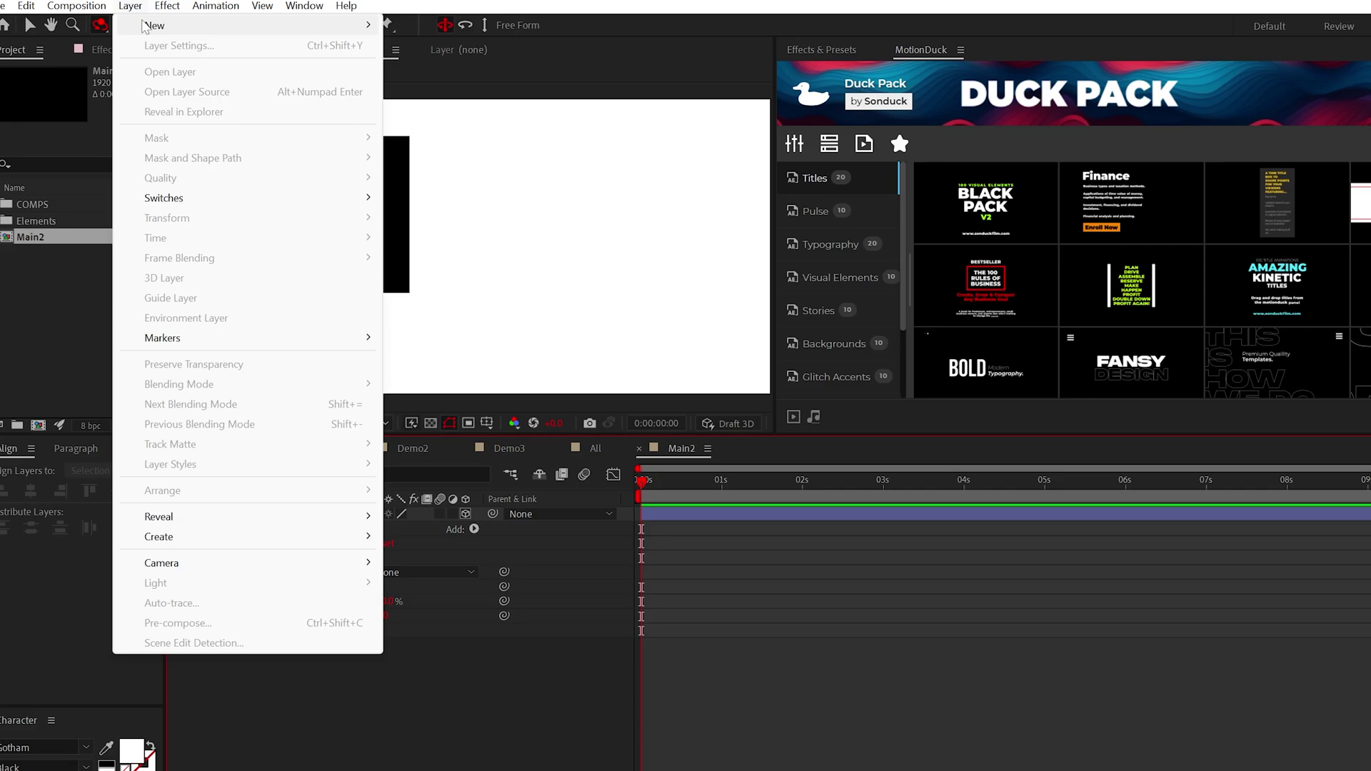
mouse_move(154, 25)
left_click(412, 44)
type("Floor")
key("Return")
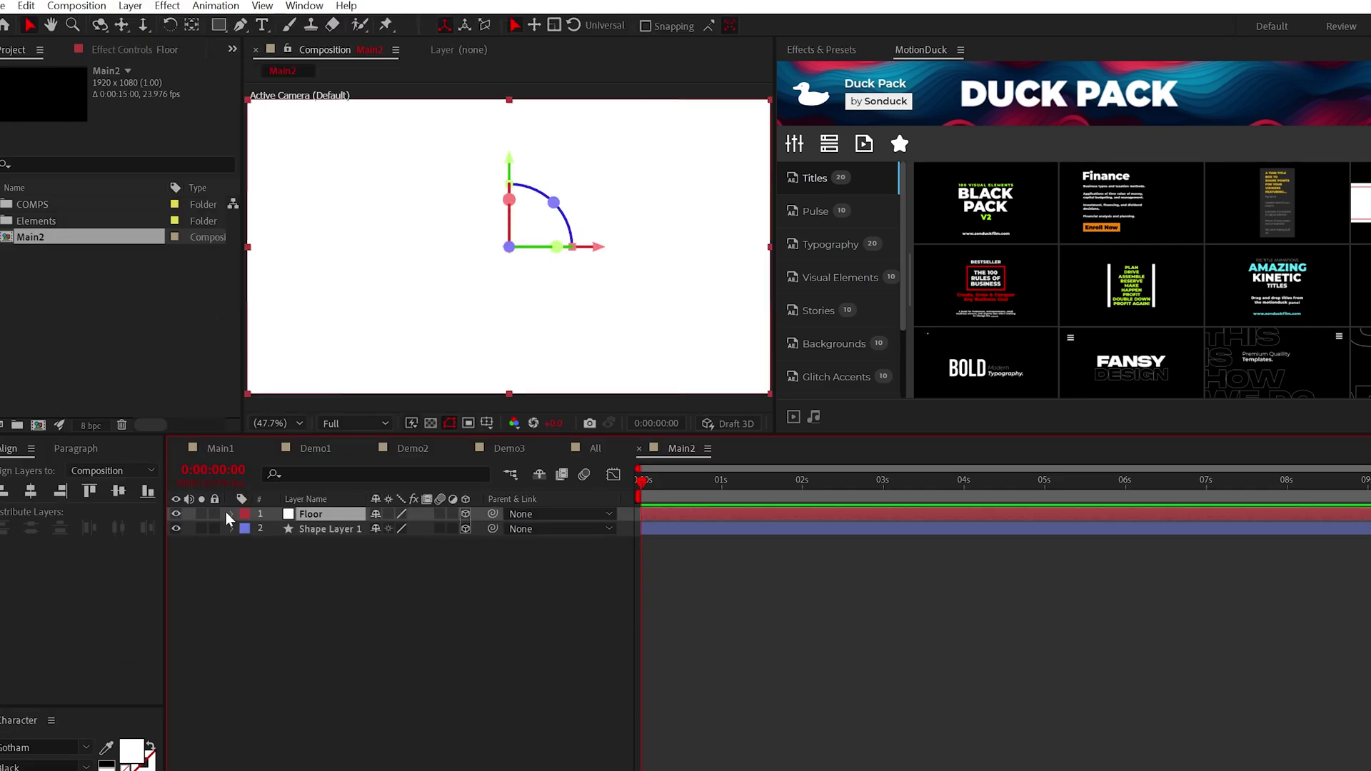
Rotate the Floor 90 degrees on X and lower it beneath the wall
left_click(230, 514)
left_click(247, 529)
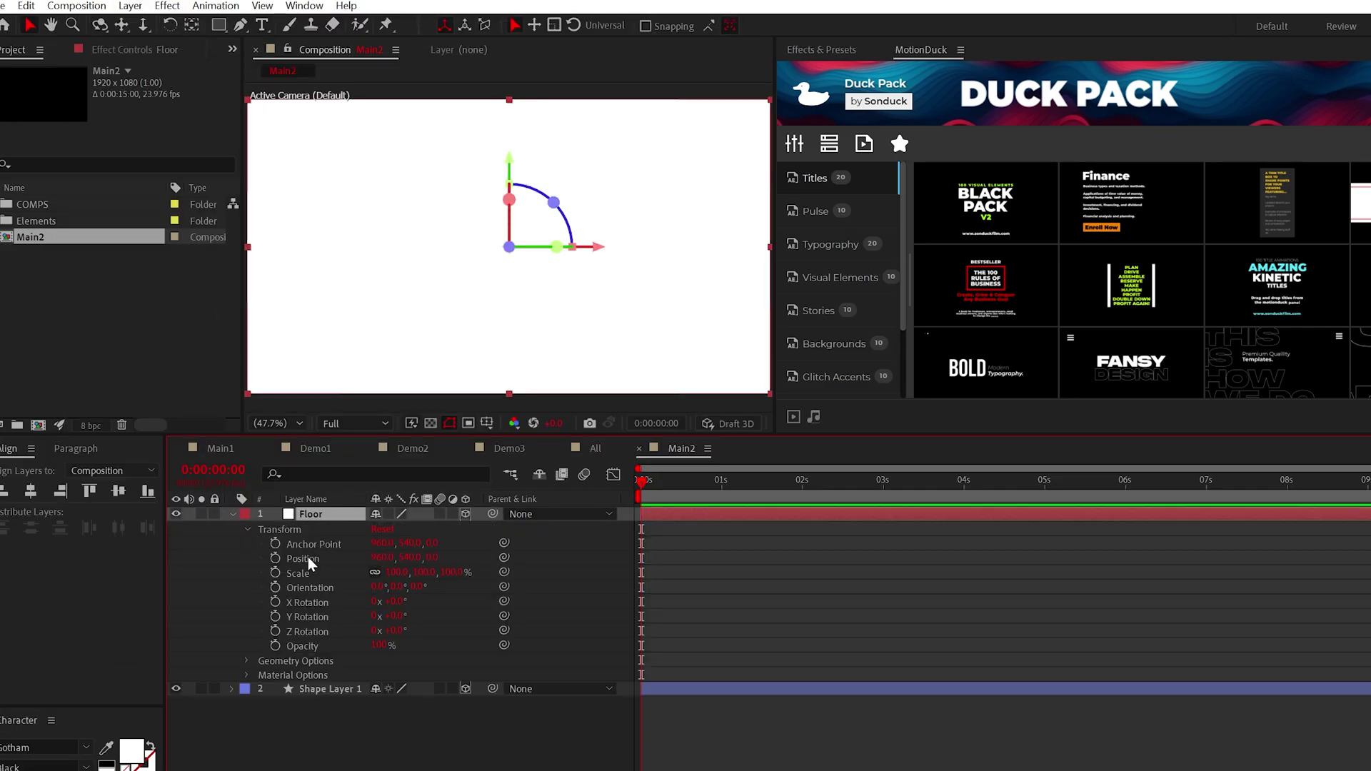
type("90")
left_click(343, 578)
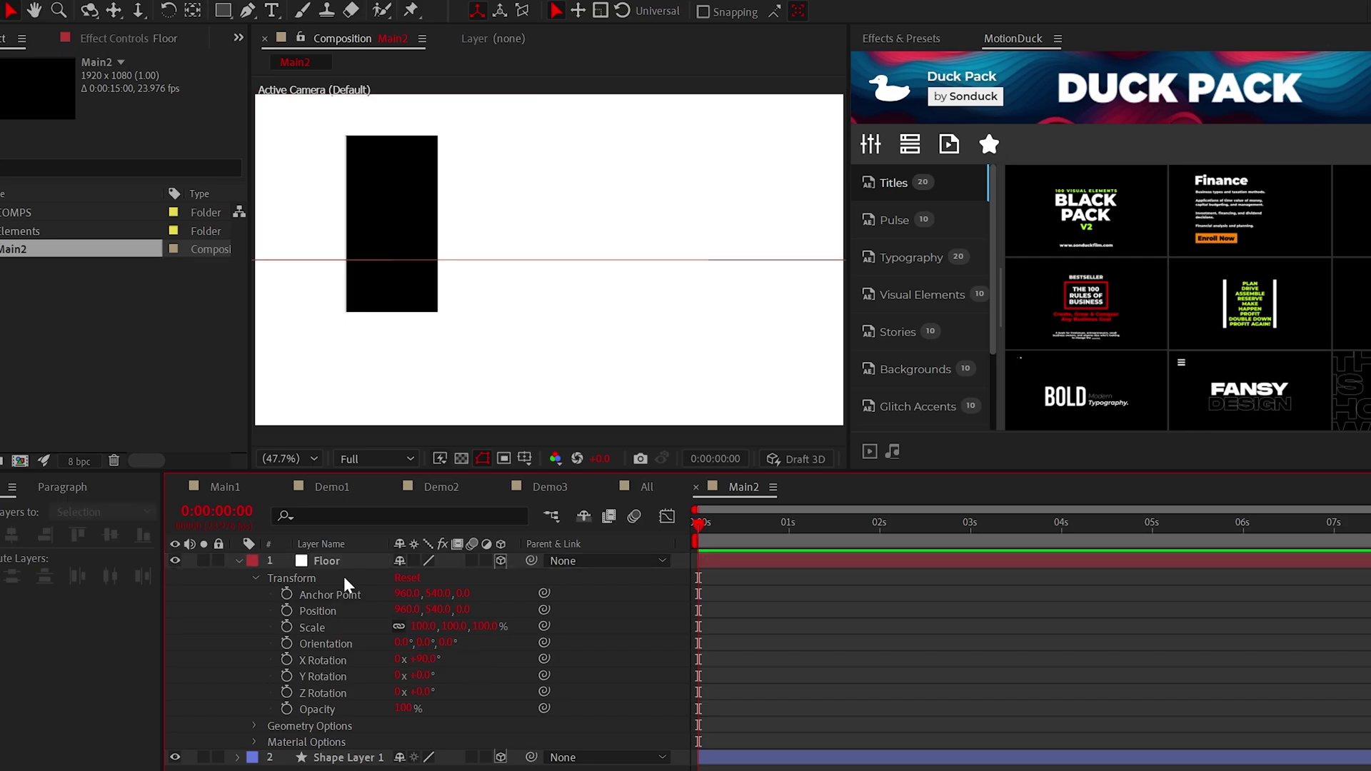
left_click_drag(438, 610, 639, 597)
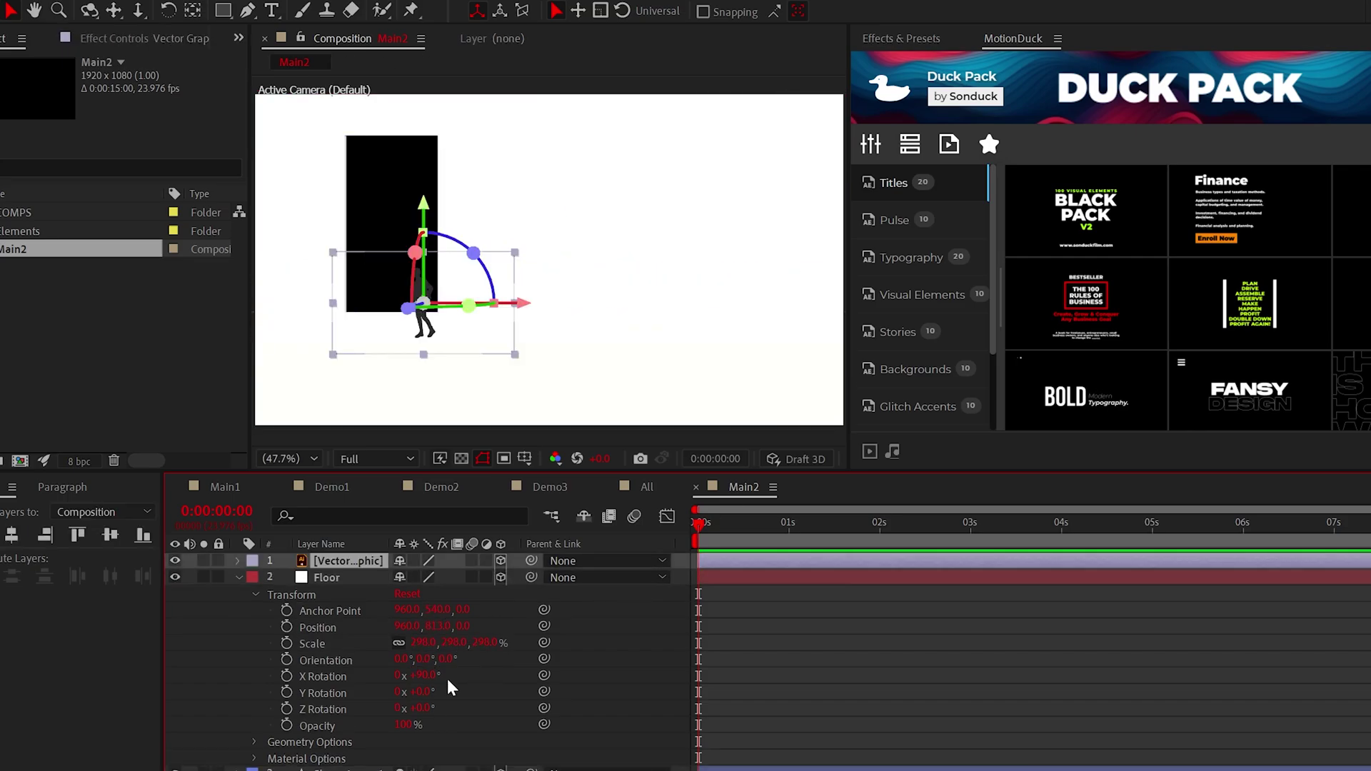
key("ctrl+shift+a")
Nudge the silhouette figure beside the doorway and add a point light with default settings
left_click_drag(424, 315, 416, 314)
right_click(208, 622)
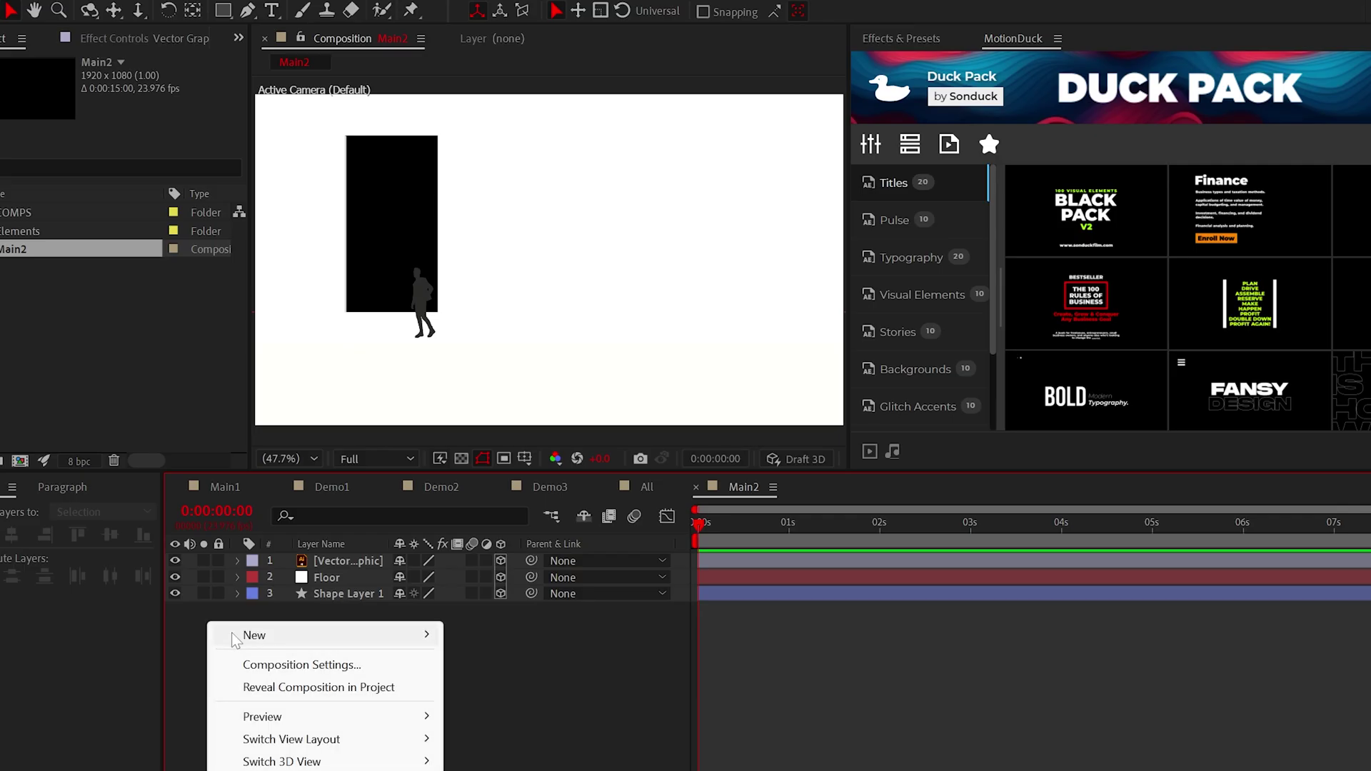
mouse_move(431, 638)
left_click(501, 712)
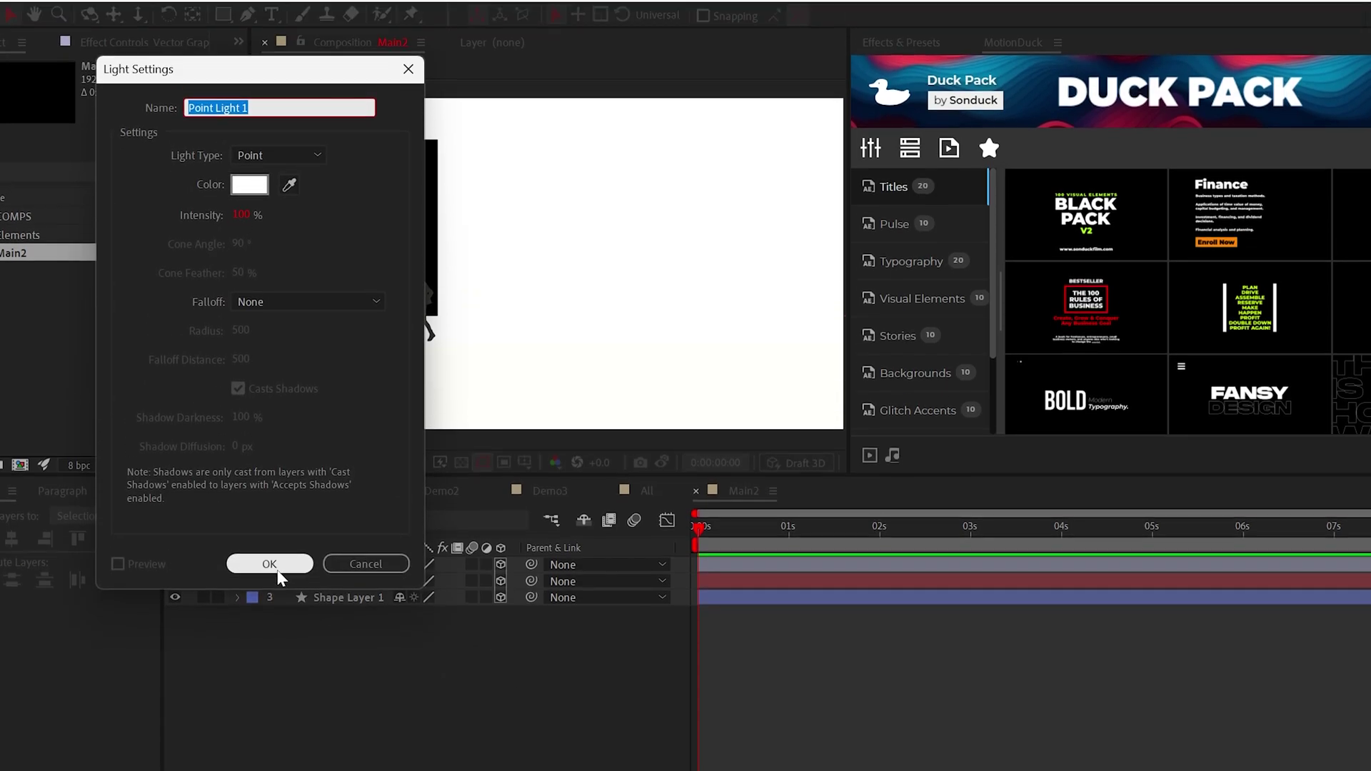
left_click(277, 565)
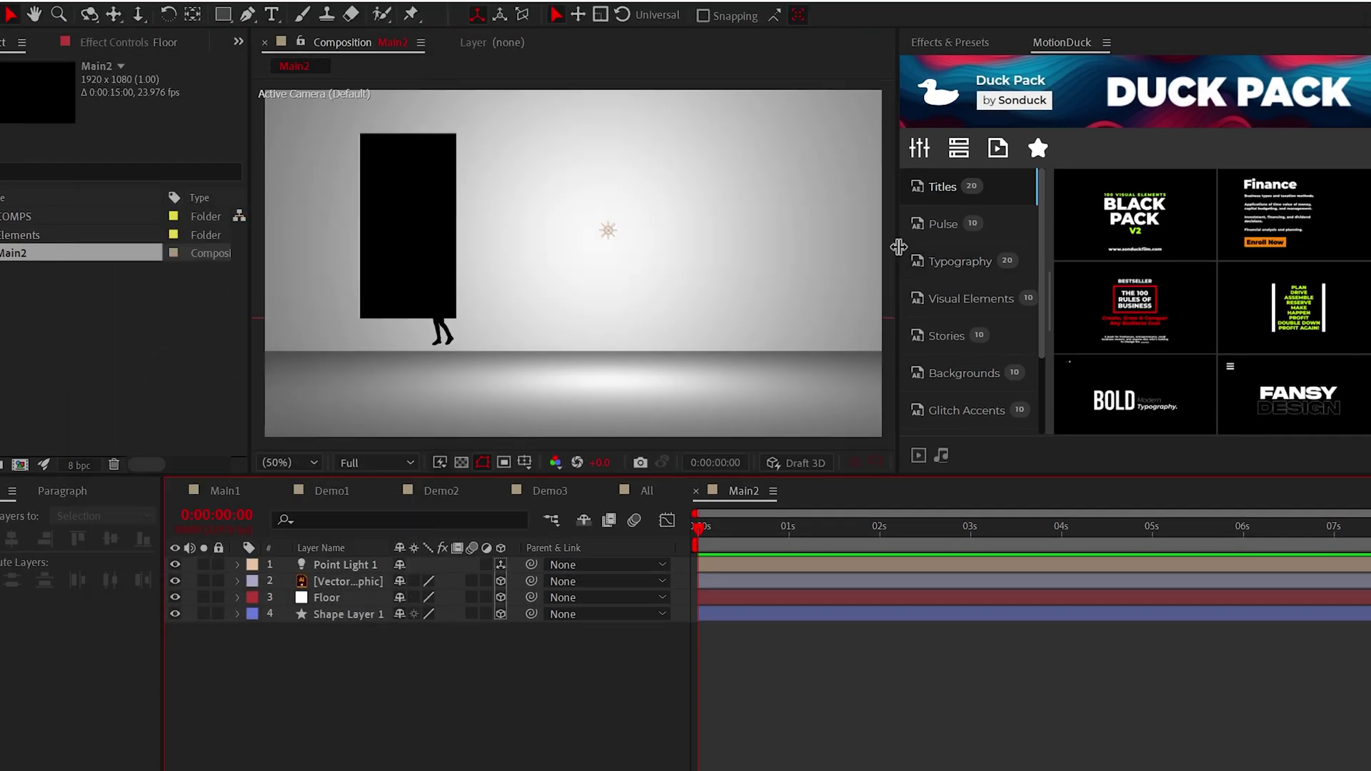
Move the point light behind the doorway using a 2-view layout, and switch rendering to Cinema 4D
left_click_drag(898, 246, 1193, 246)
left_click(1145, 461)
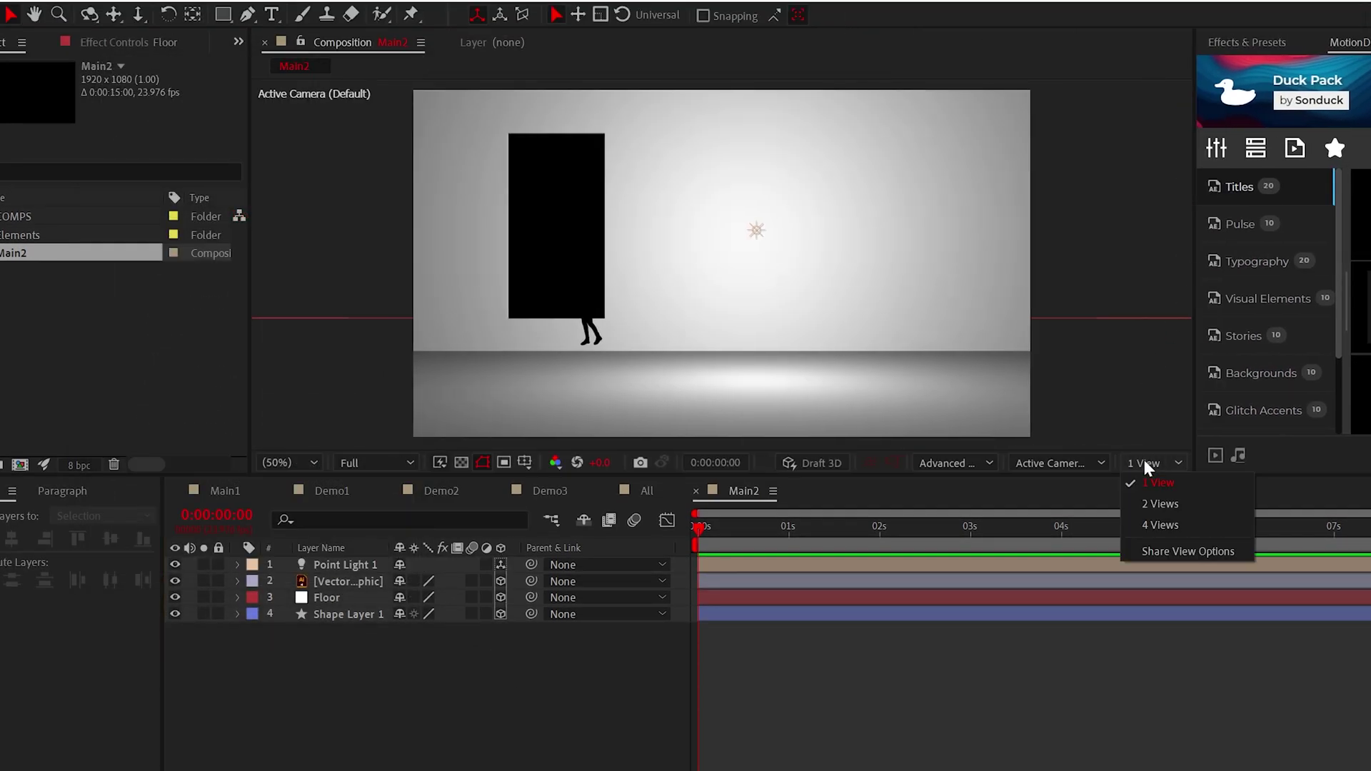
left_click(1159, 509)
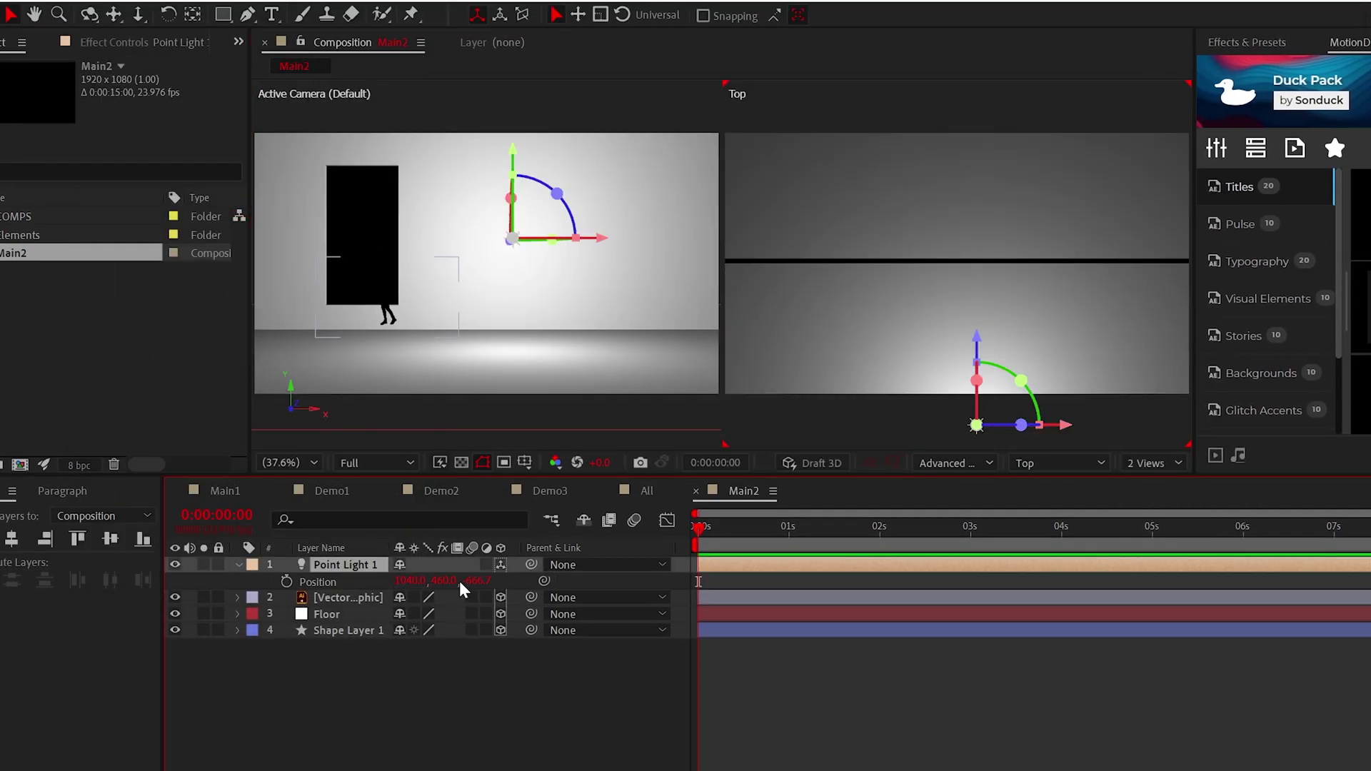
left_click_drag(472, 580, 564, 580)
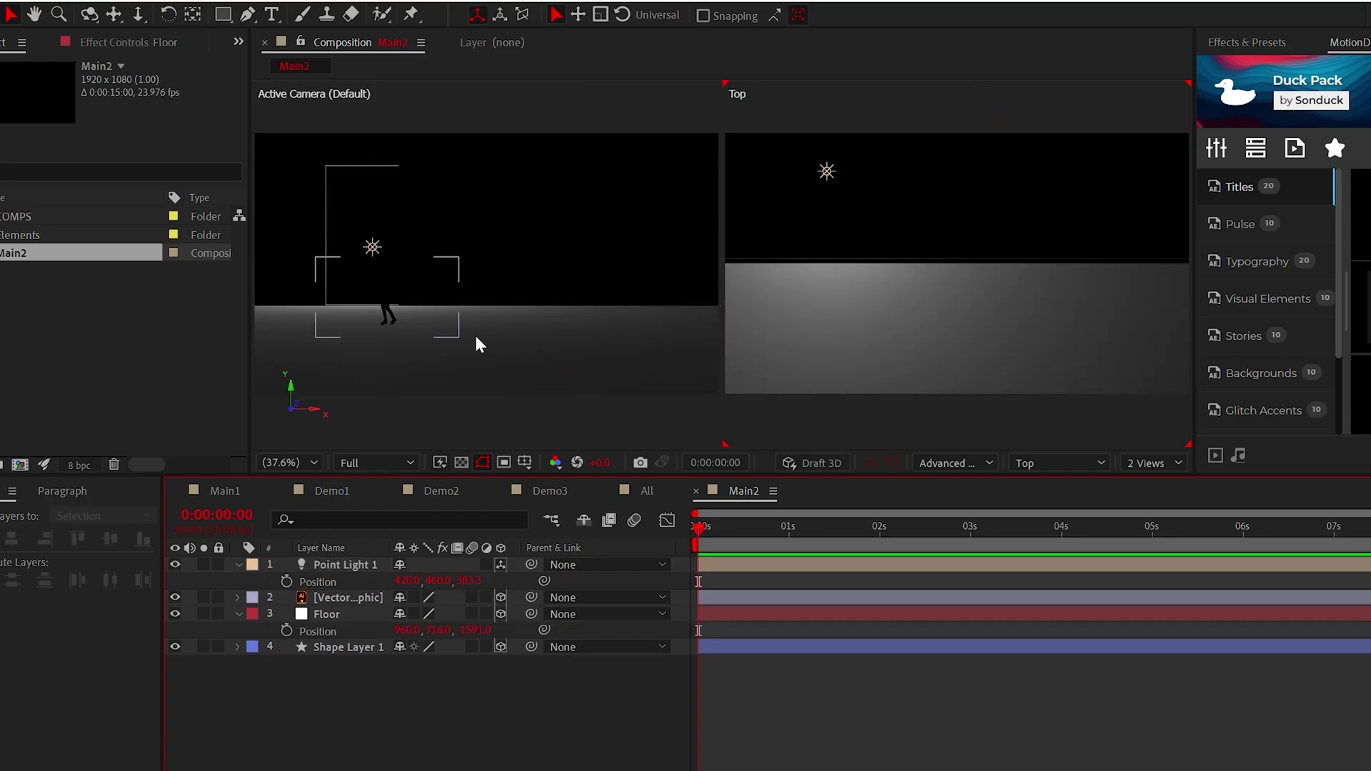
left_click(945, 464)
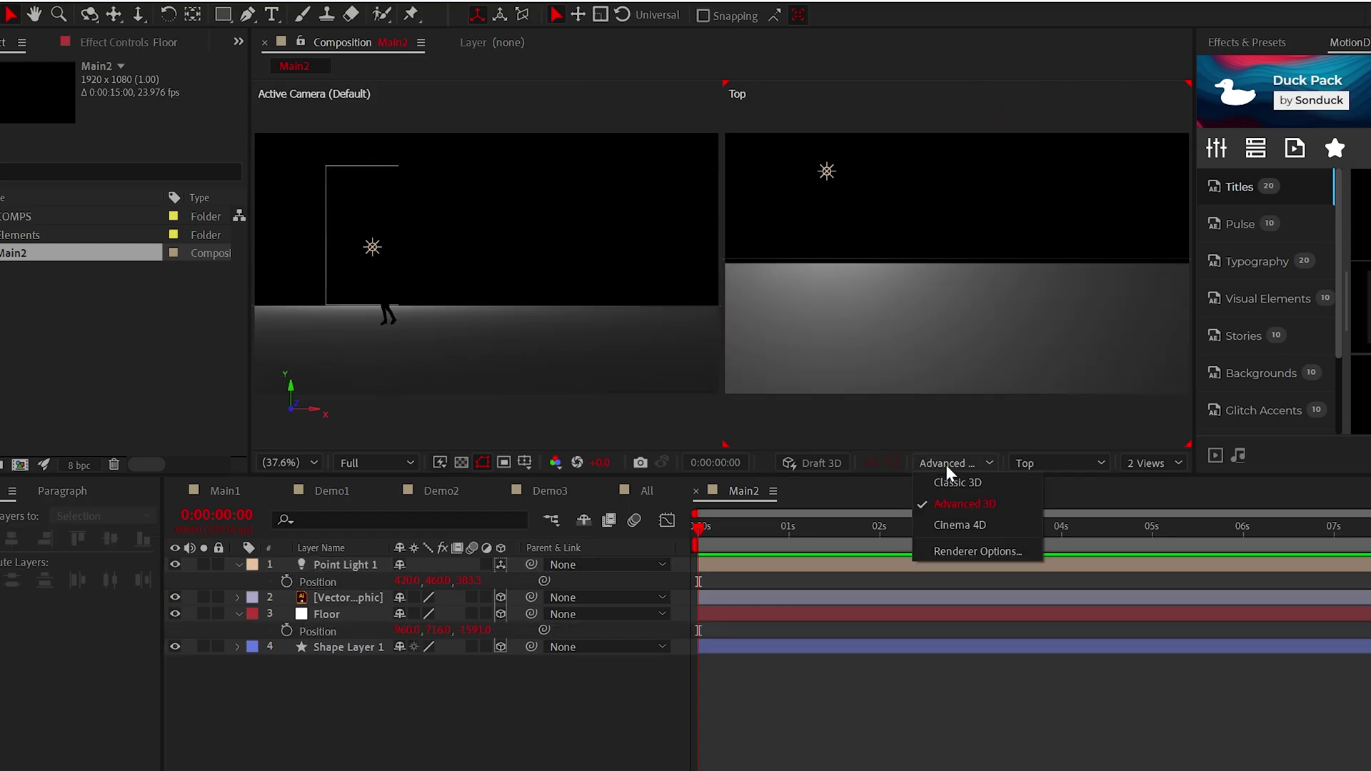
left_click(958, 526)
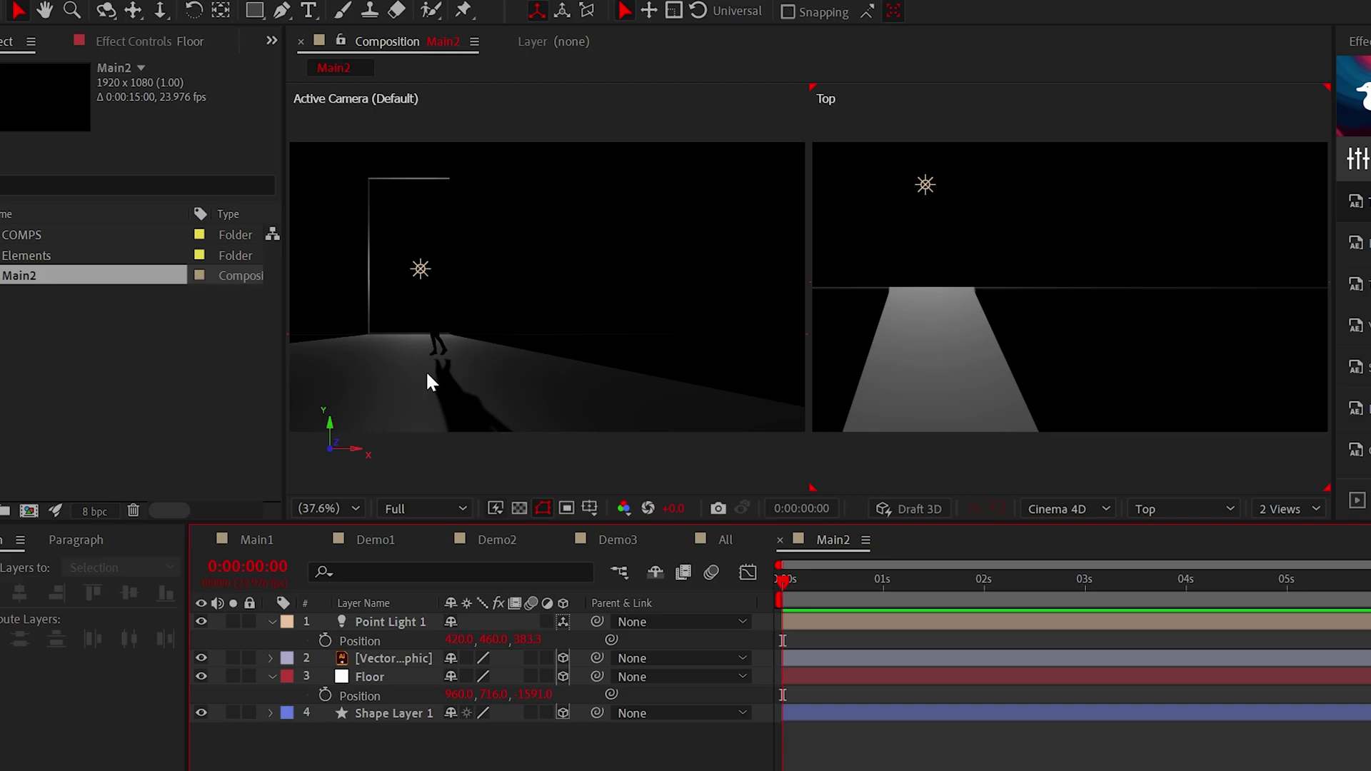
Add a solid named BG and move it to the bottom of the layer stack
right_click(306, 753)
mouse_move(362, 766)
left_click(621, 526)
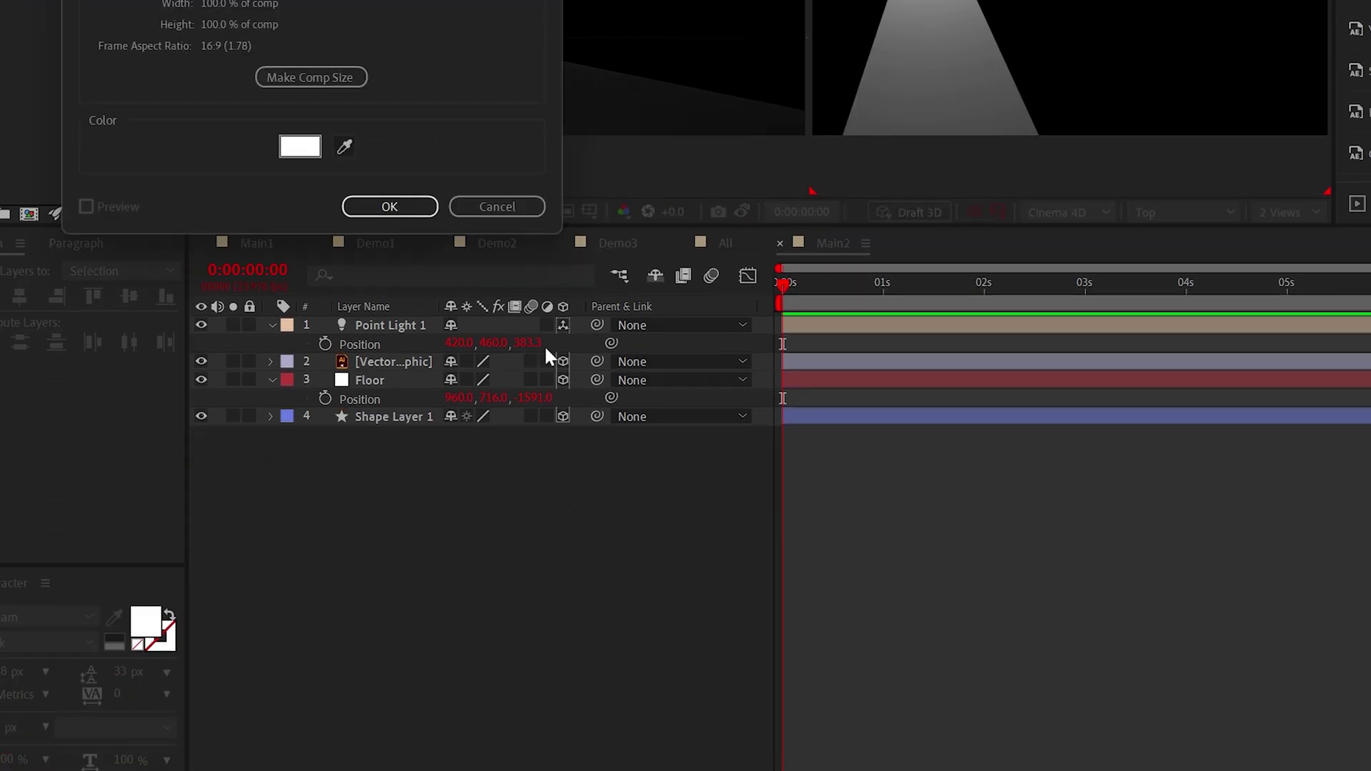
type("BG")
key("Return")
left_click_drag(367, 620, 400, 740)
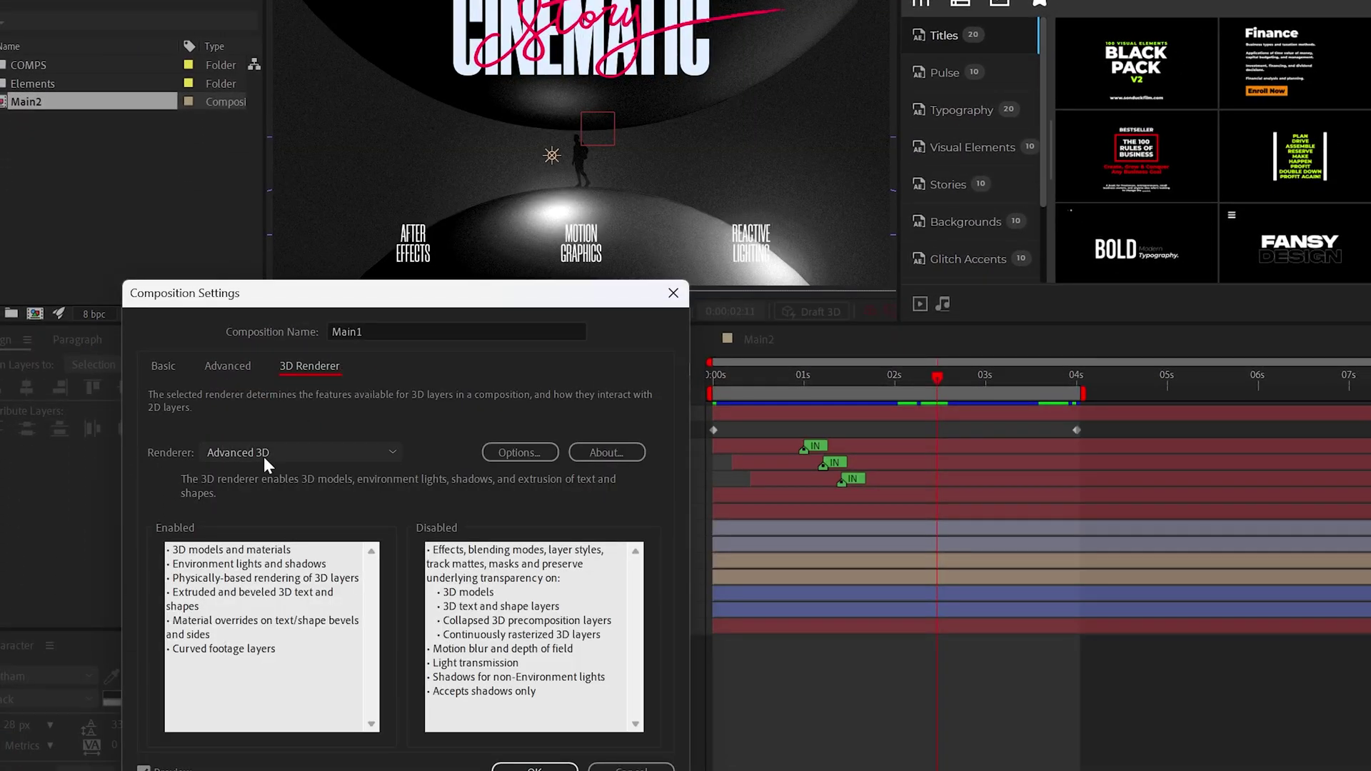
Set the Main1 composition's 3D renderer to Cinema 4D
left_click(264, 454)
left_click(261, 513)
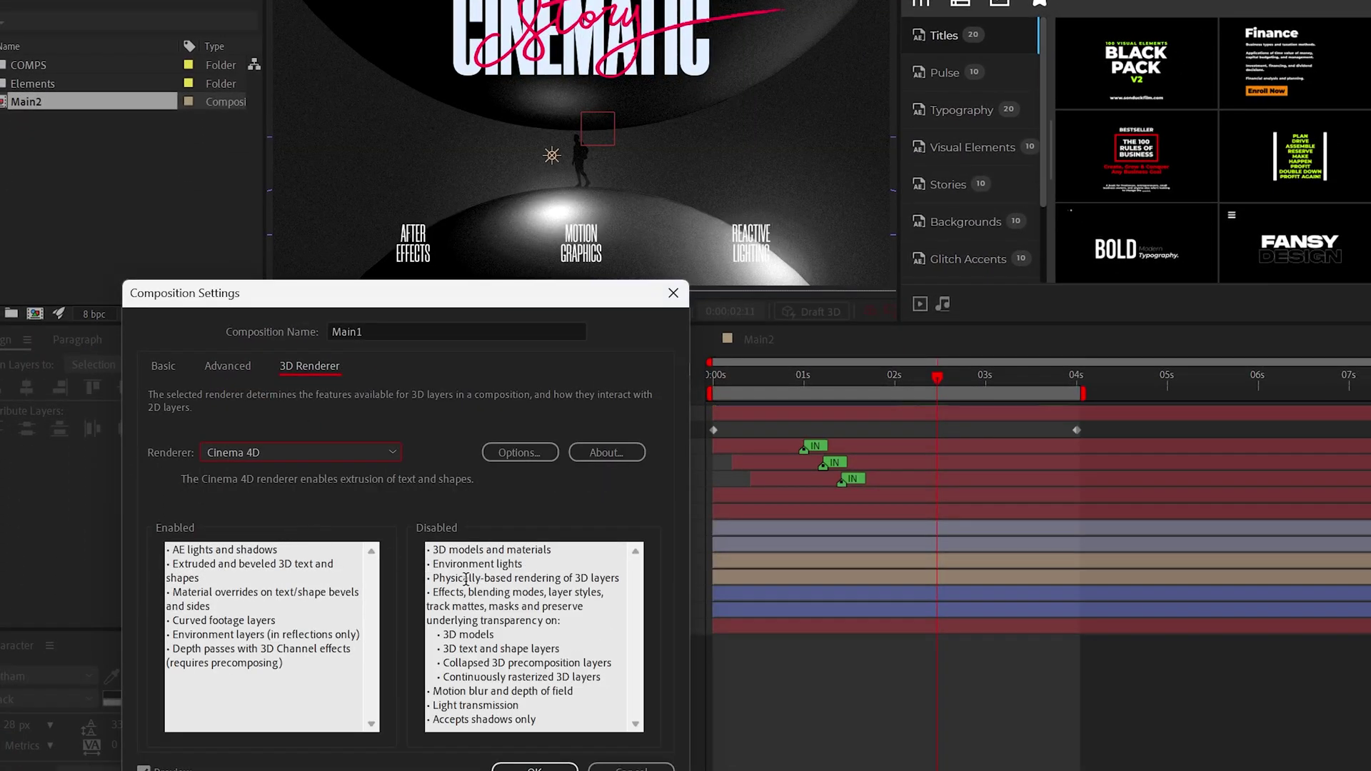
left_click(532, 767)
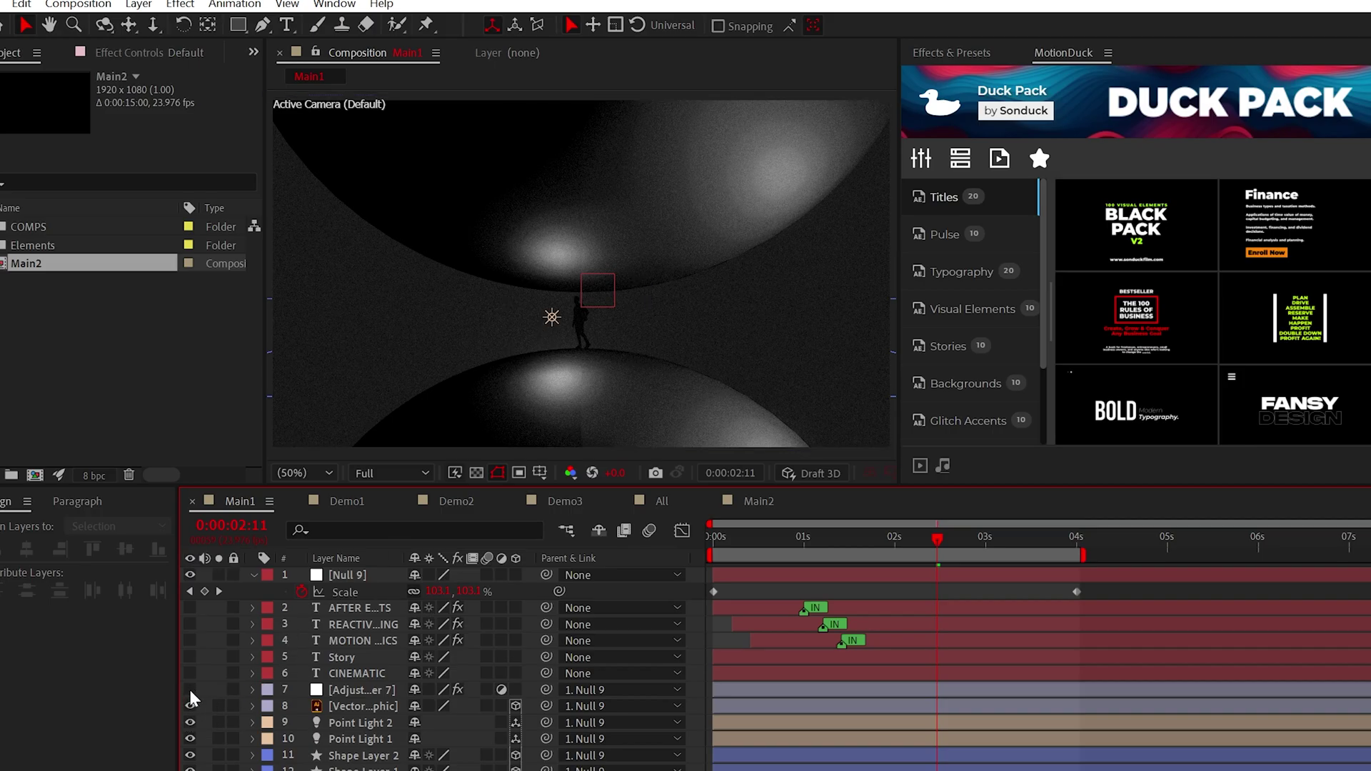
Hide the grain adjustment layer to compare the look, then bring up the finished Main2 door scene
left_click(190, 689)
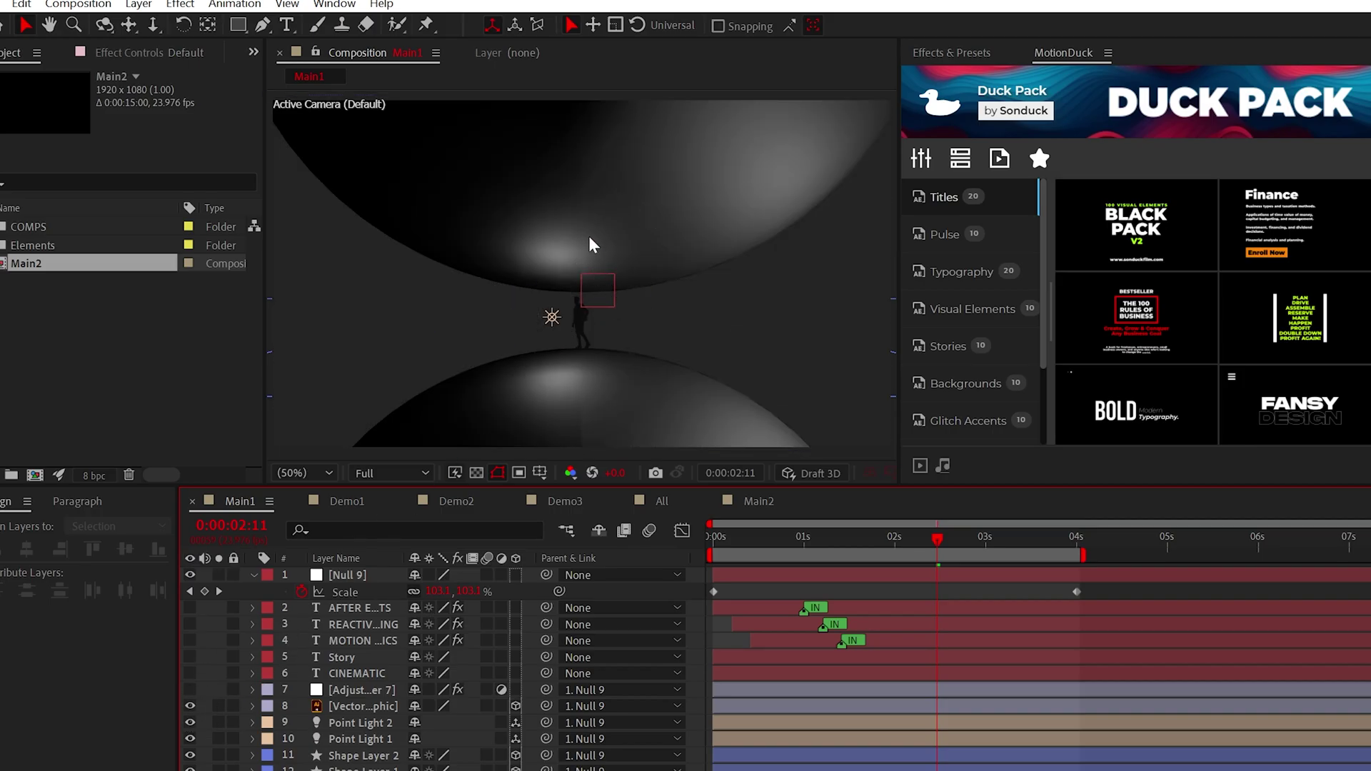
scroll(591, 242, "up", 1)
left_click_drag(595, 223, 594, 281)
scroll(576, 273, "down", 1)
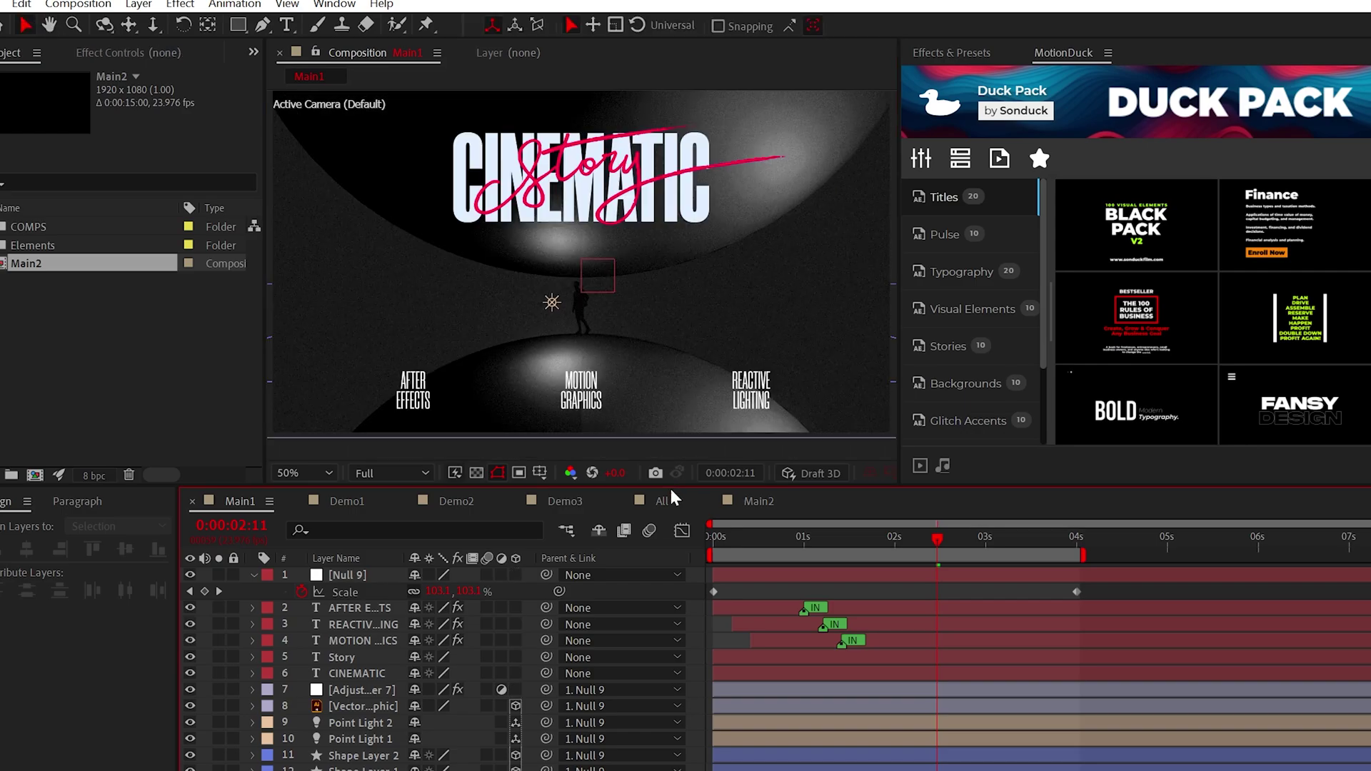
left_click(757, 500)
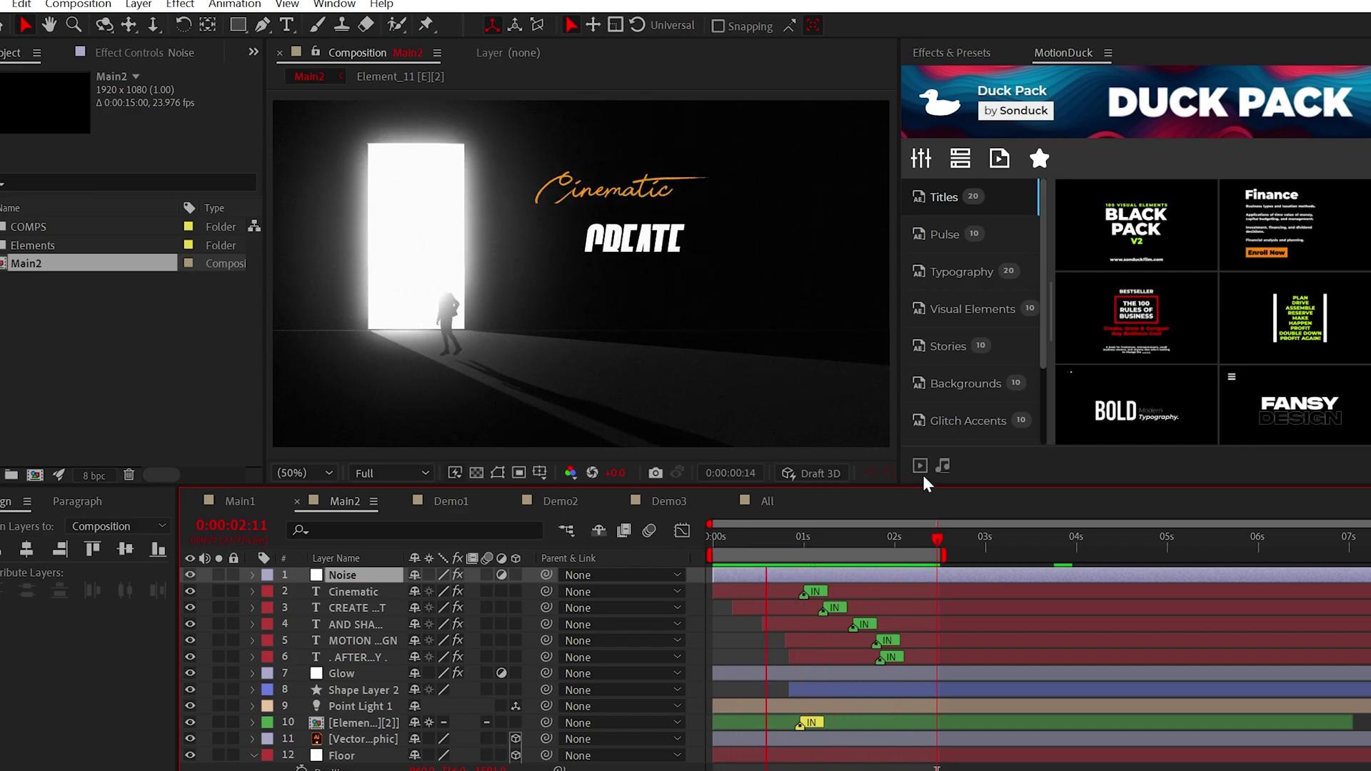
Stop the preview and show the All composition with 3.mp4, 4.mp4 and 5.mp4
key("space")
left_click(767, 501)
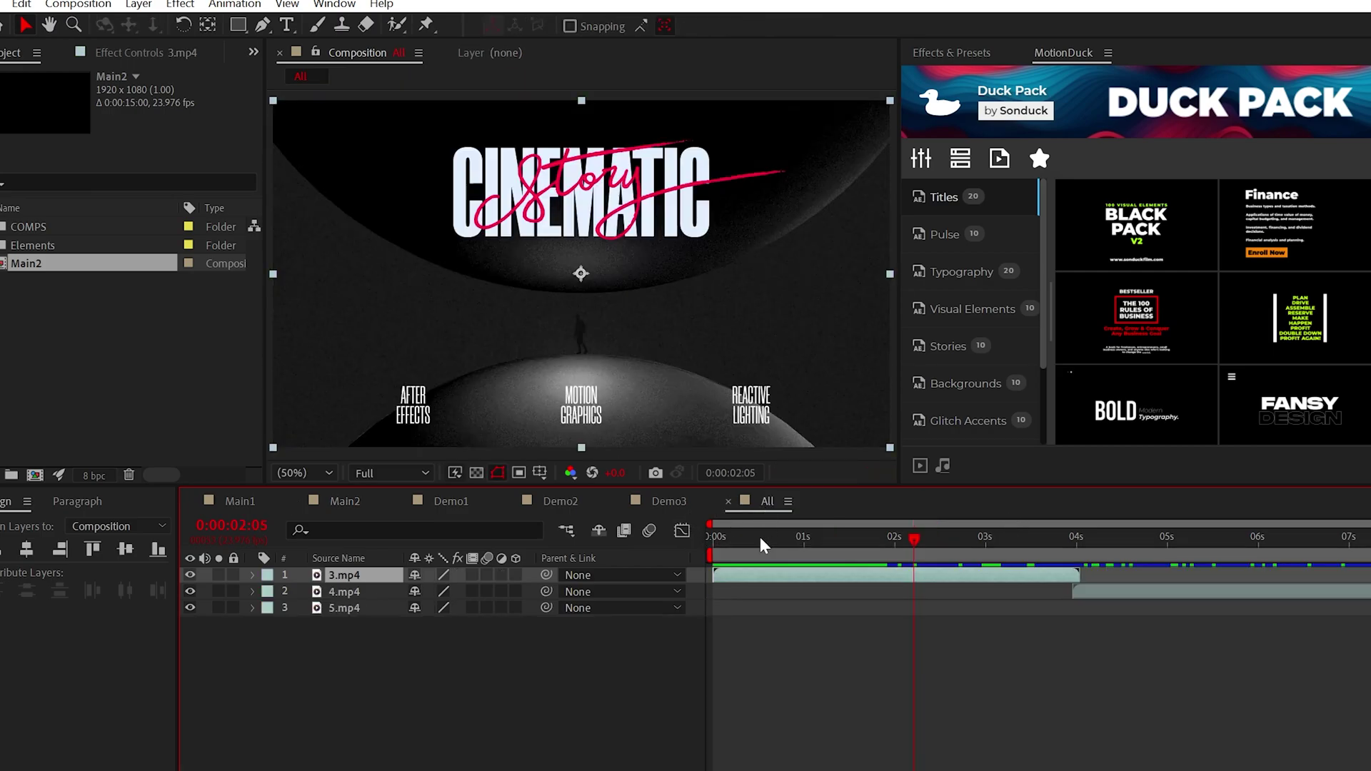